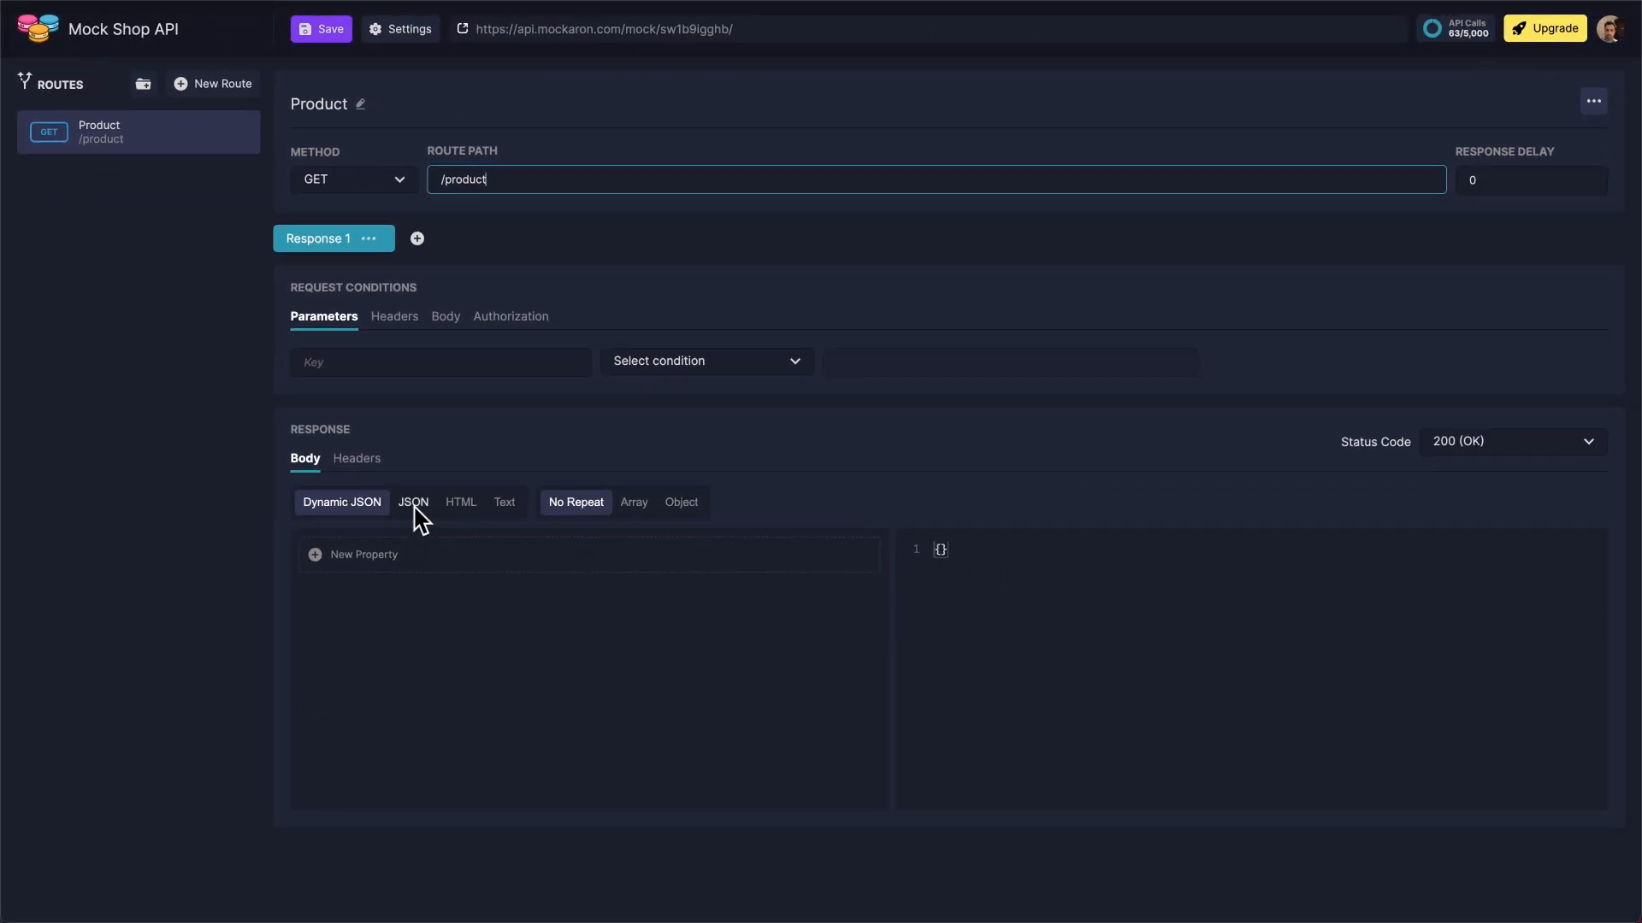
# Look through the JSON and HTML response body formats and return to Dynamic JSON
pyautogui.click(416, 507)
pyautogui.click(465, 509)
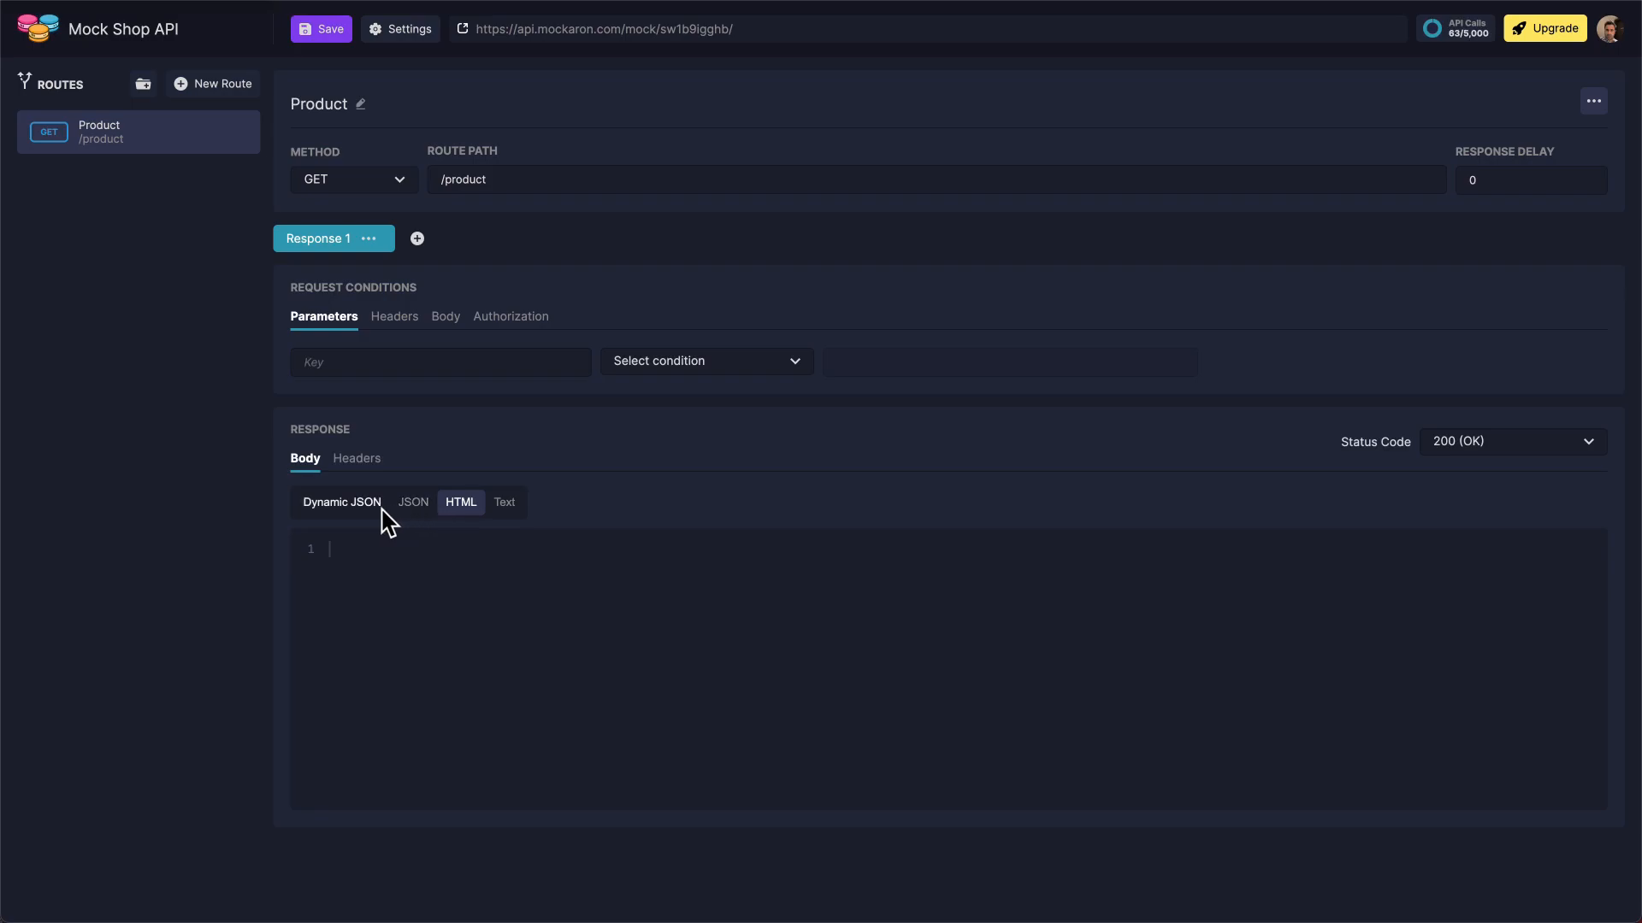
pyautogui.click(352, 508)
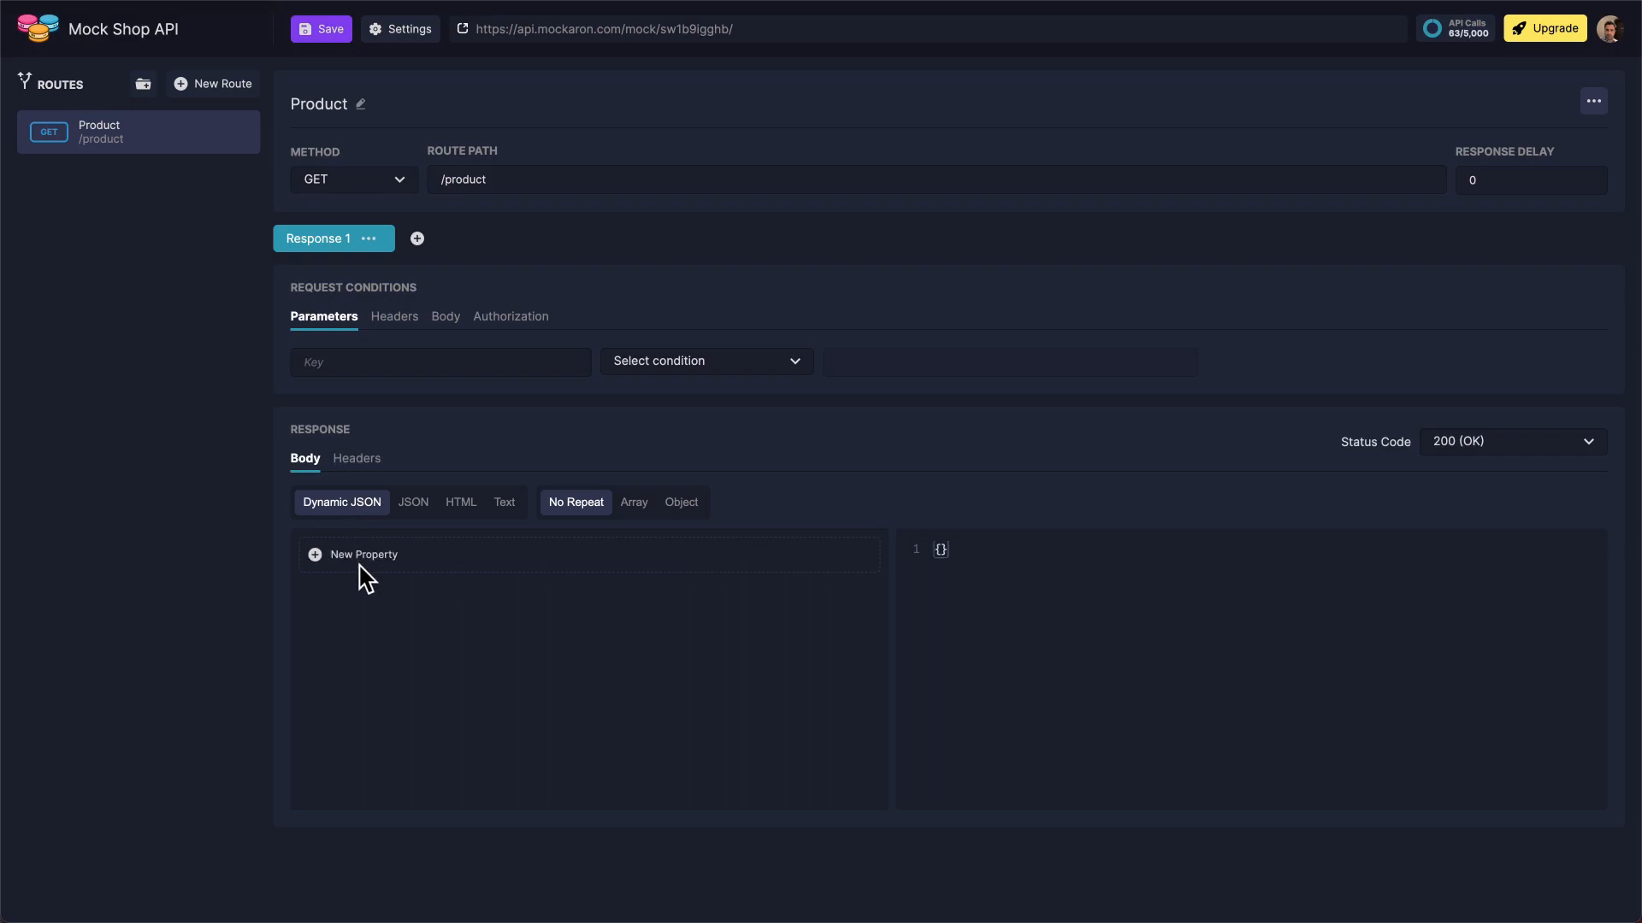
# Add an "id" property to the response body using the Nanoid generator
pyautogui.click(360, 563)
pyautogui.write('id')
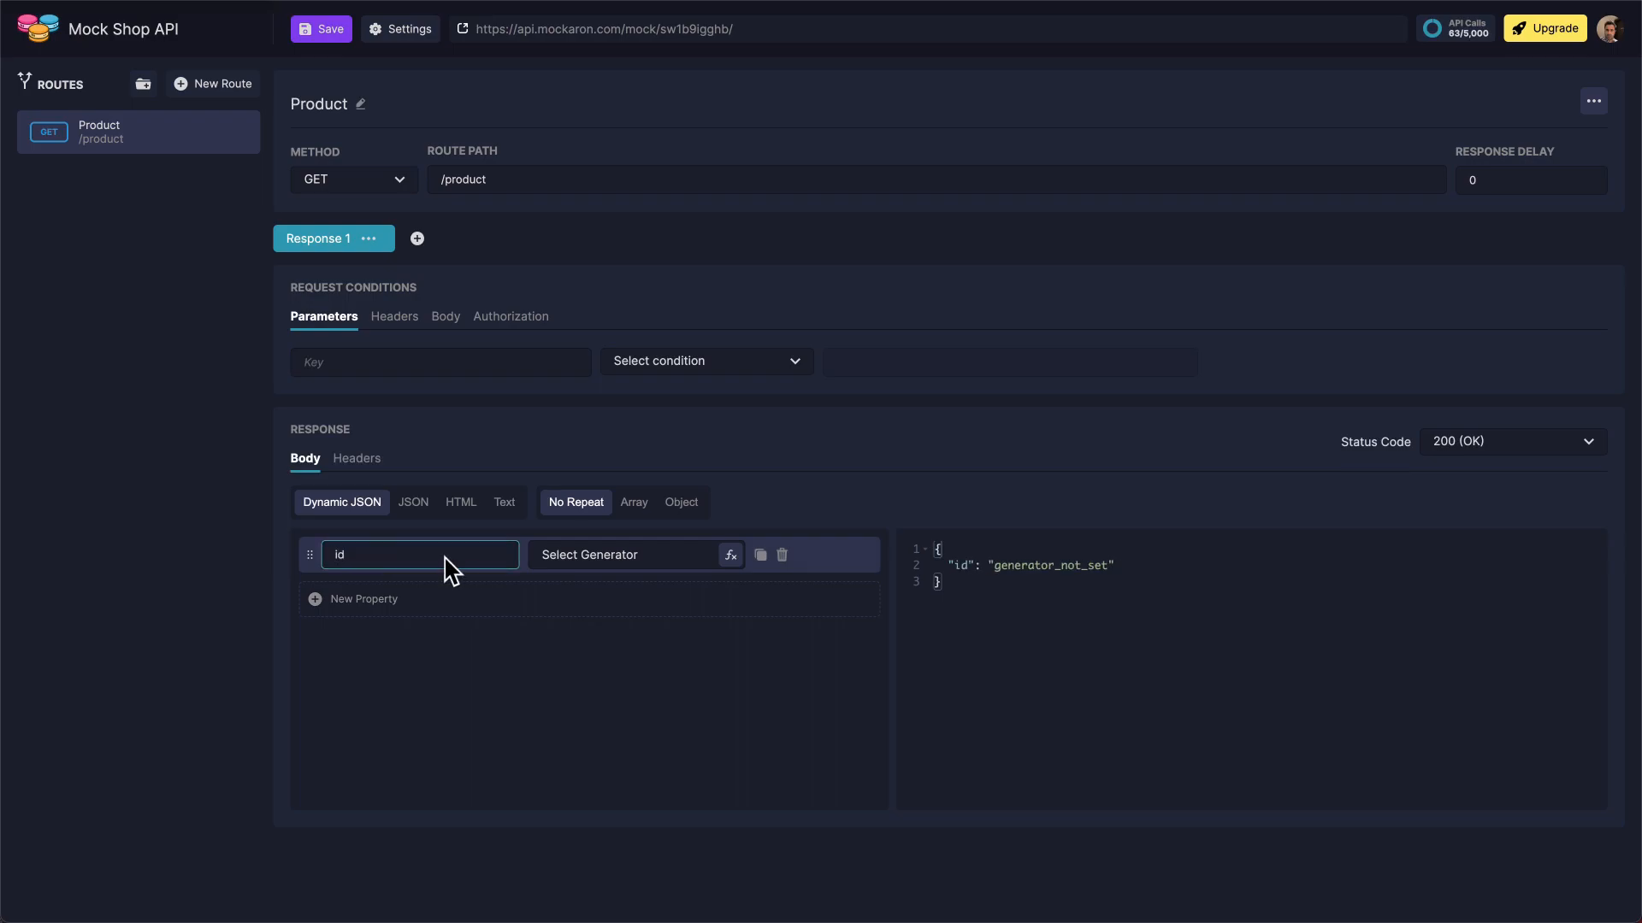
pyautogui.click(640, 557)
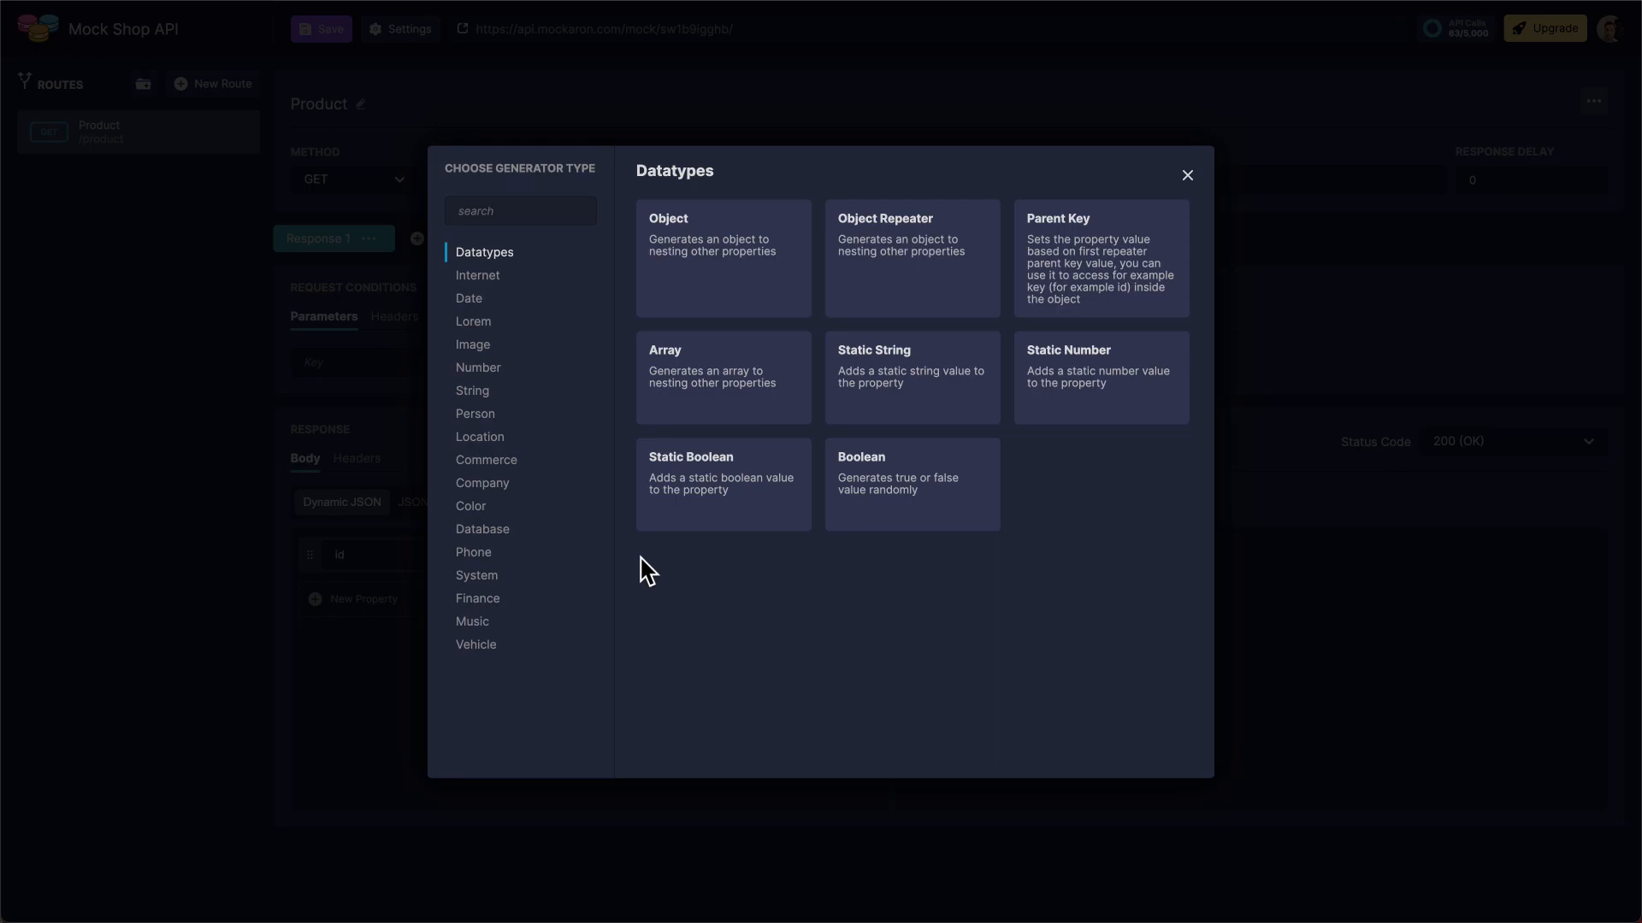
pyautogui.click(547, 218)
pyautogui.write('id')
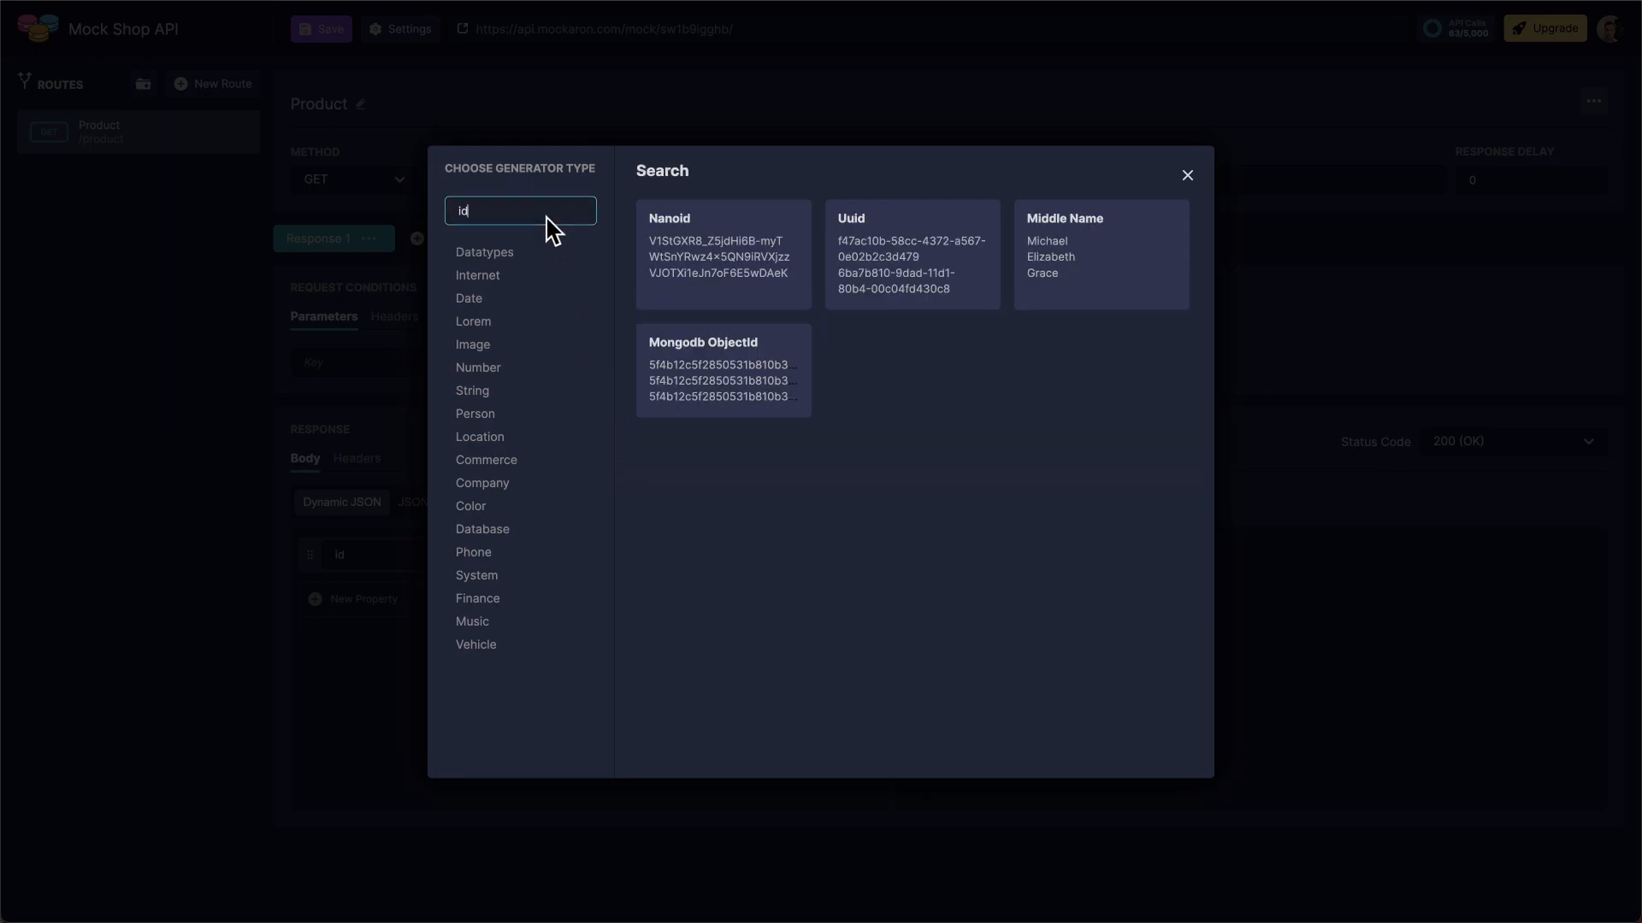
pyautogui.click(705, 291)
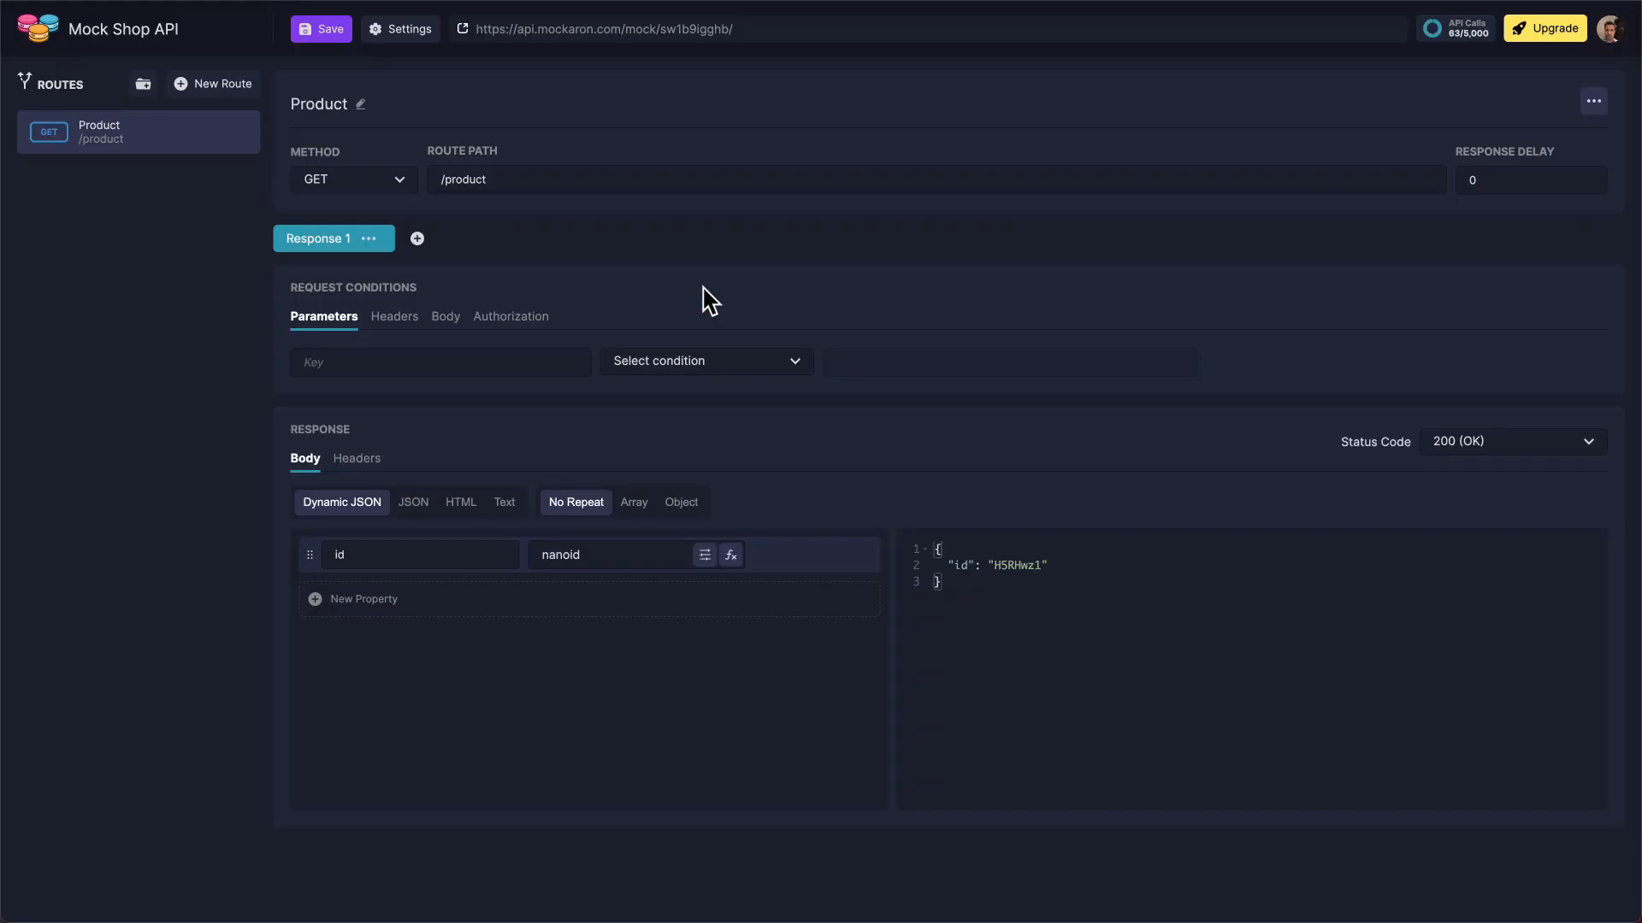
# Set the maximum length of the id property's nanoid generator to 5
pyautogui.click(703, 557)
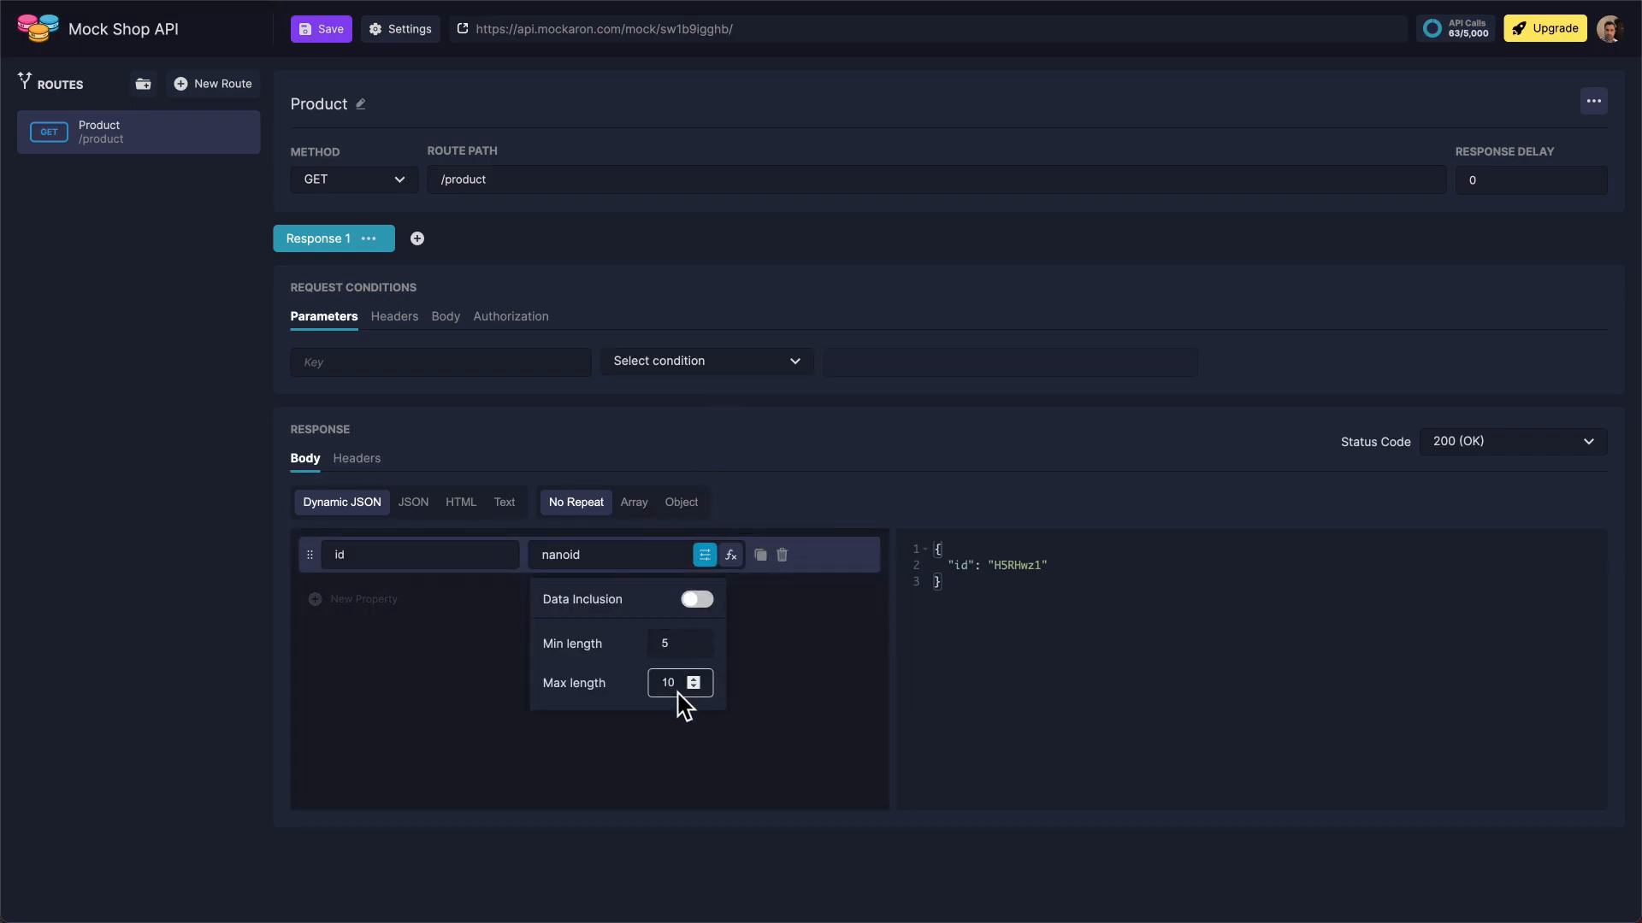
pyautogui.write('5')
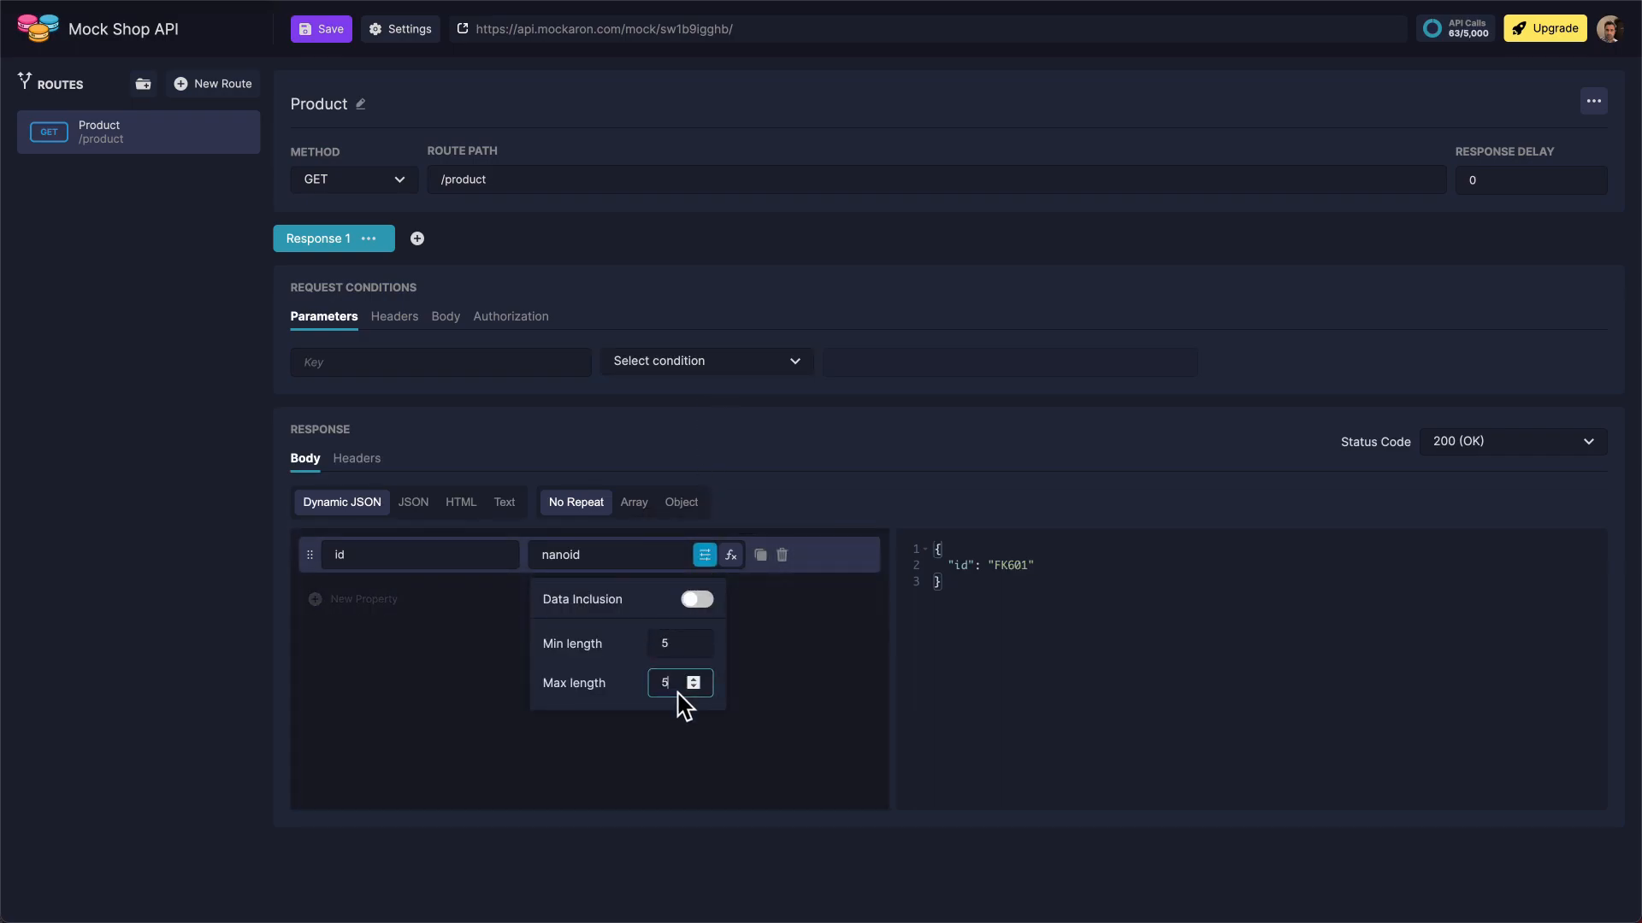
pyautogui.click(760, 714)
# Add a "name" property to the response body using the Product Name generator
pyautogui.click(590, 609)
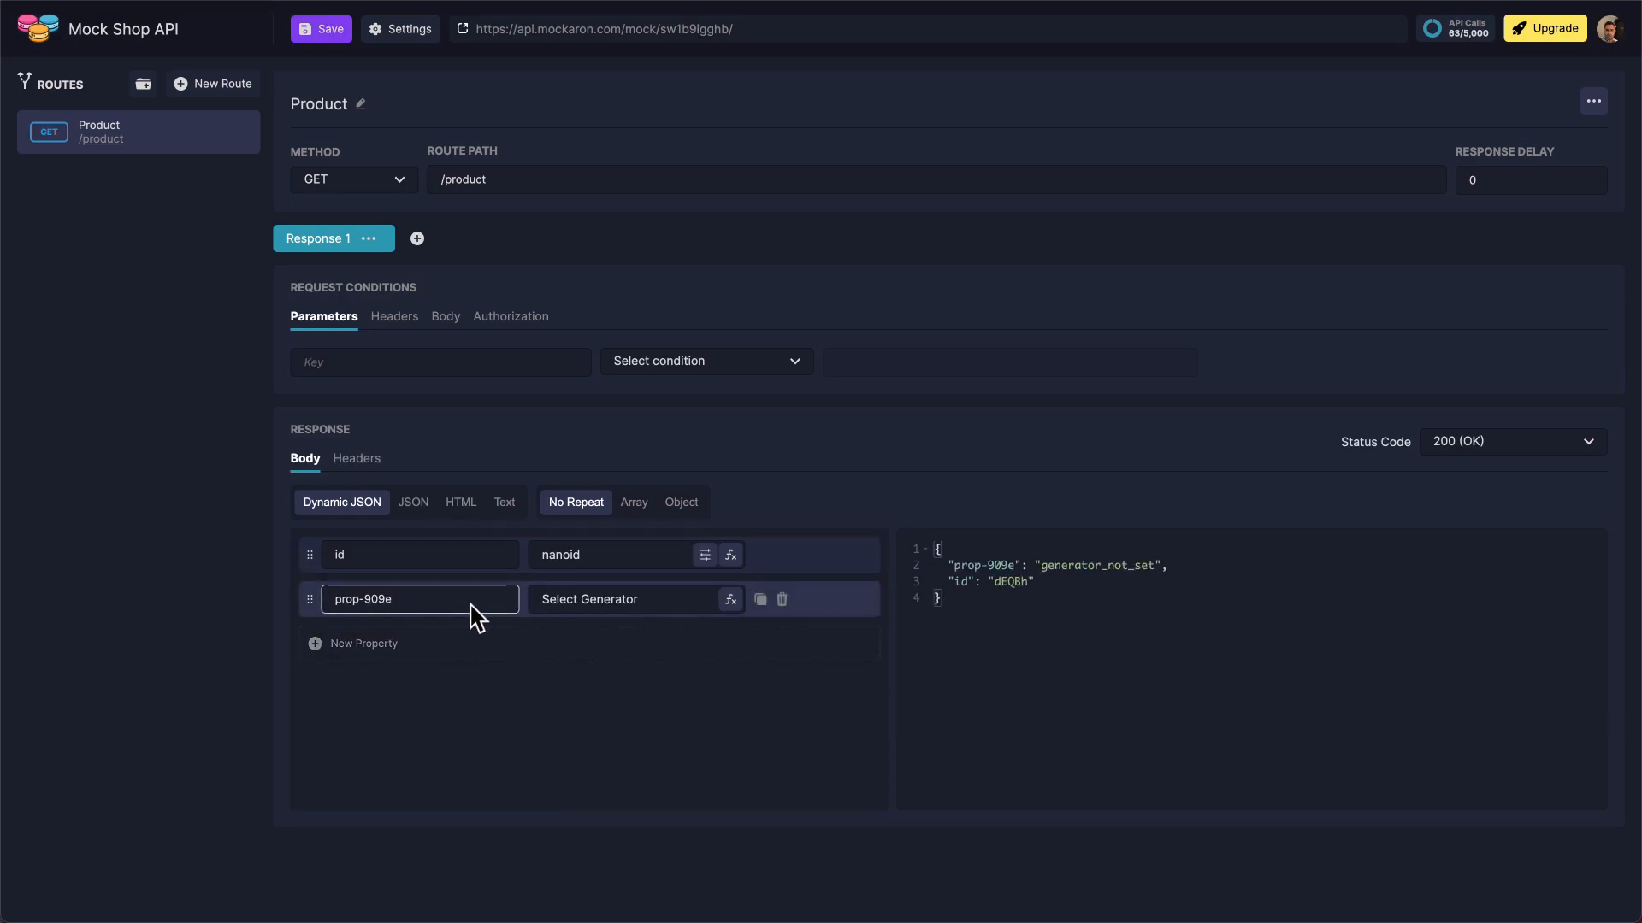
pyautogui.click(476, 616)
pyautogui.write('name')
pyautogui.click(664, 607)
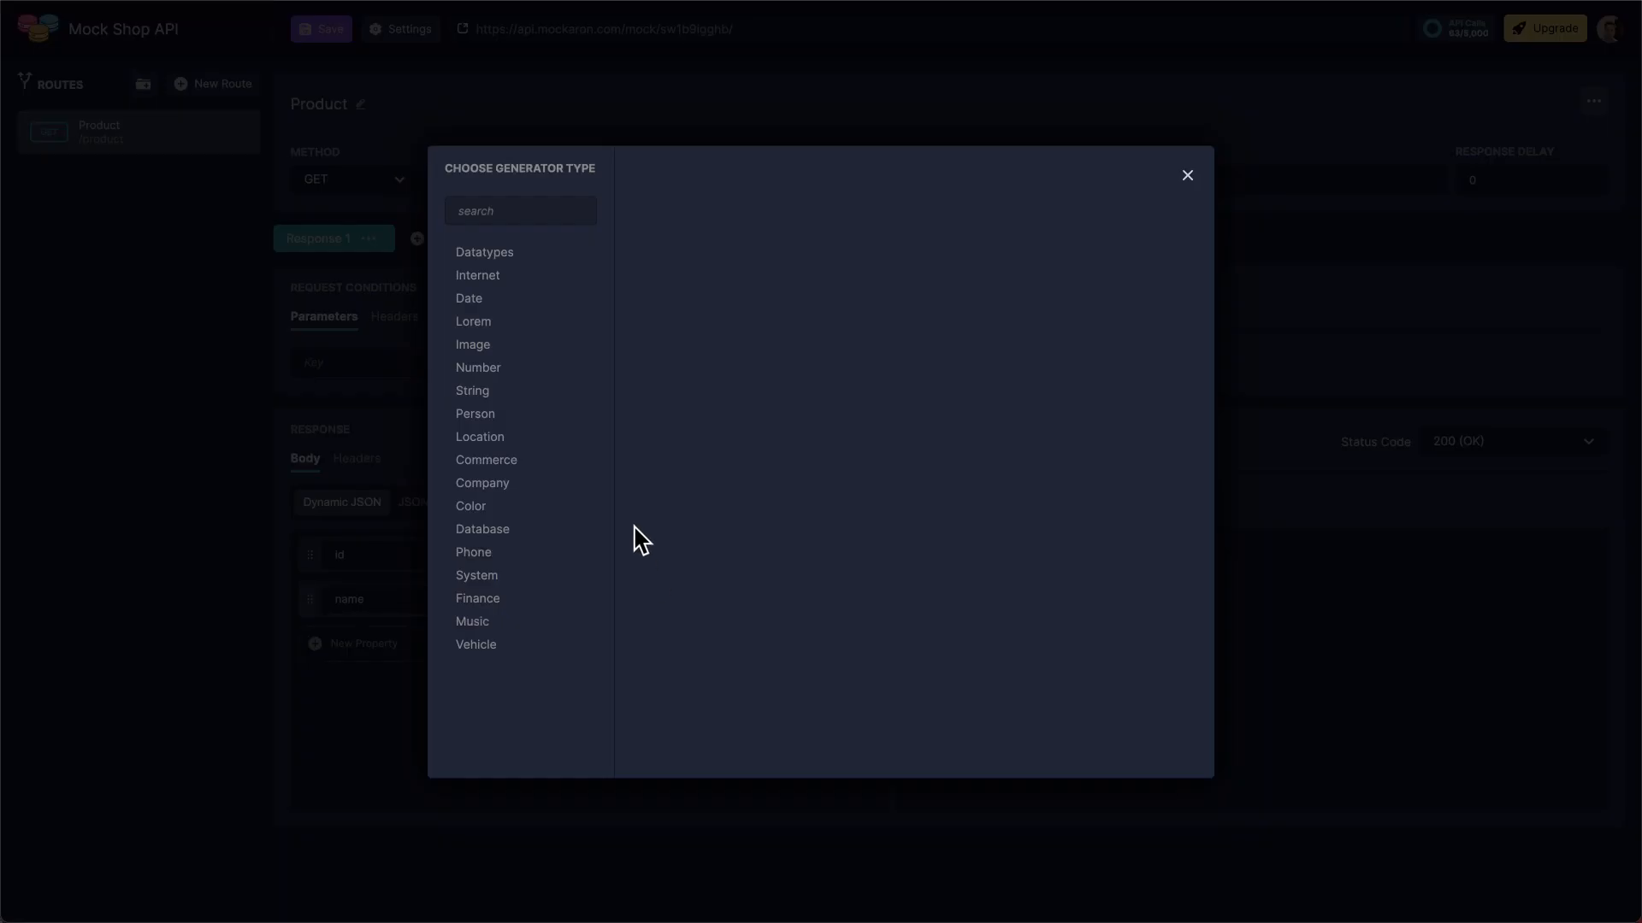
pyautogui.click(517, 224)
pyautogui.write('product')
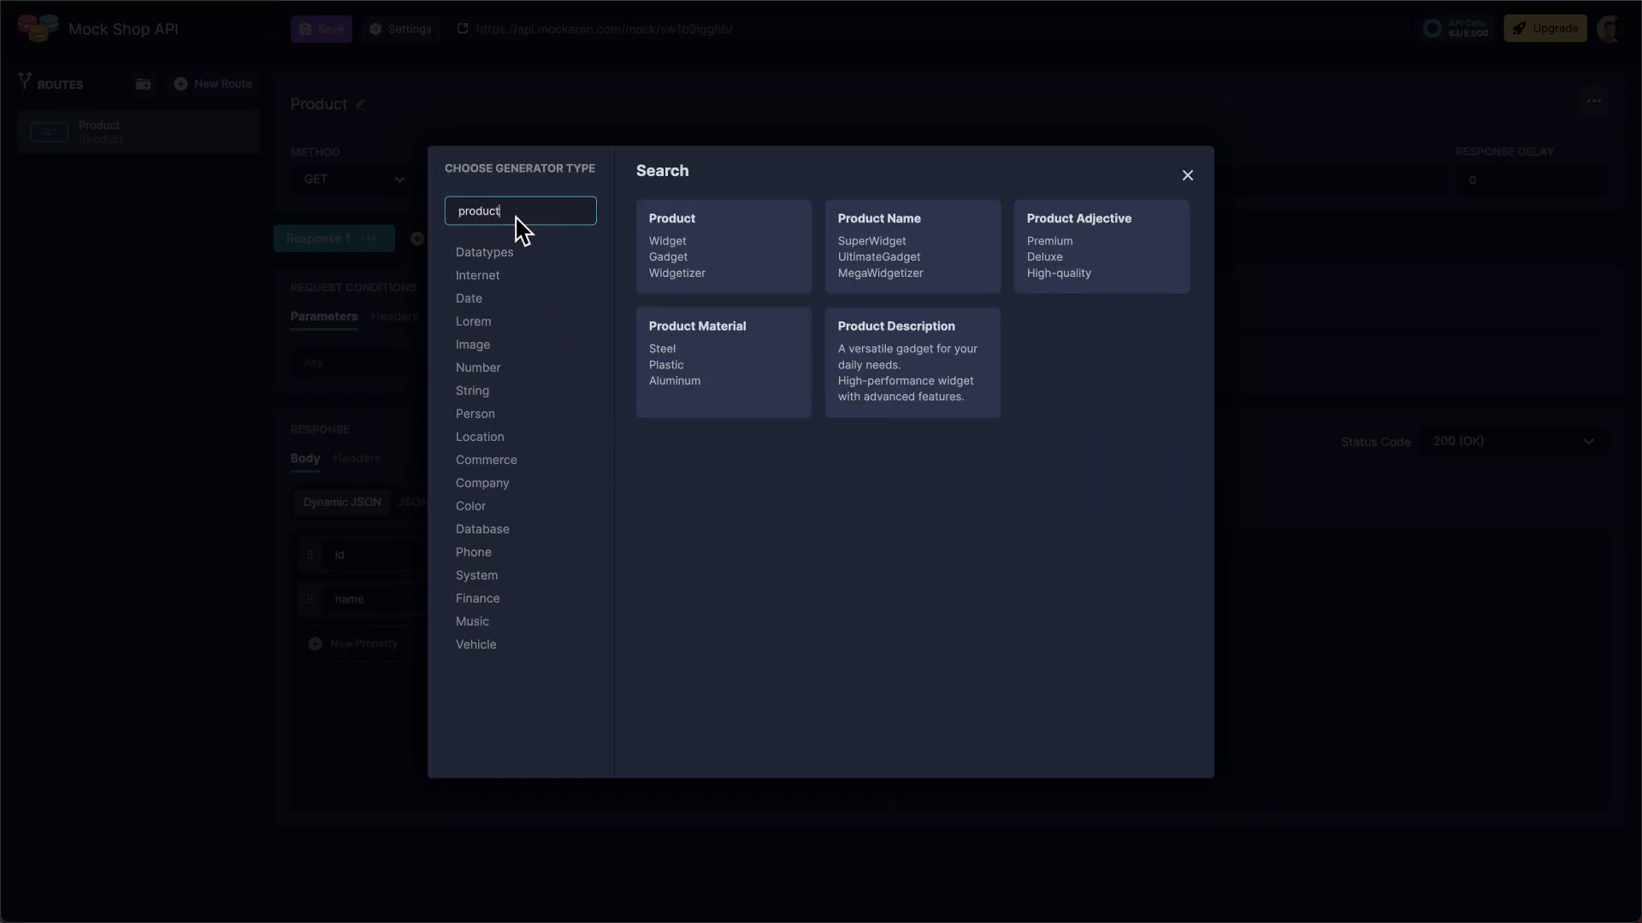
pyautogui.click(955, 272)
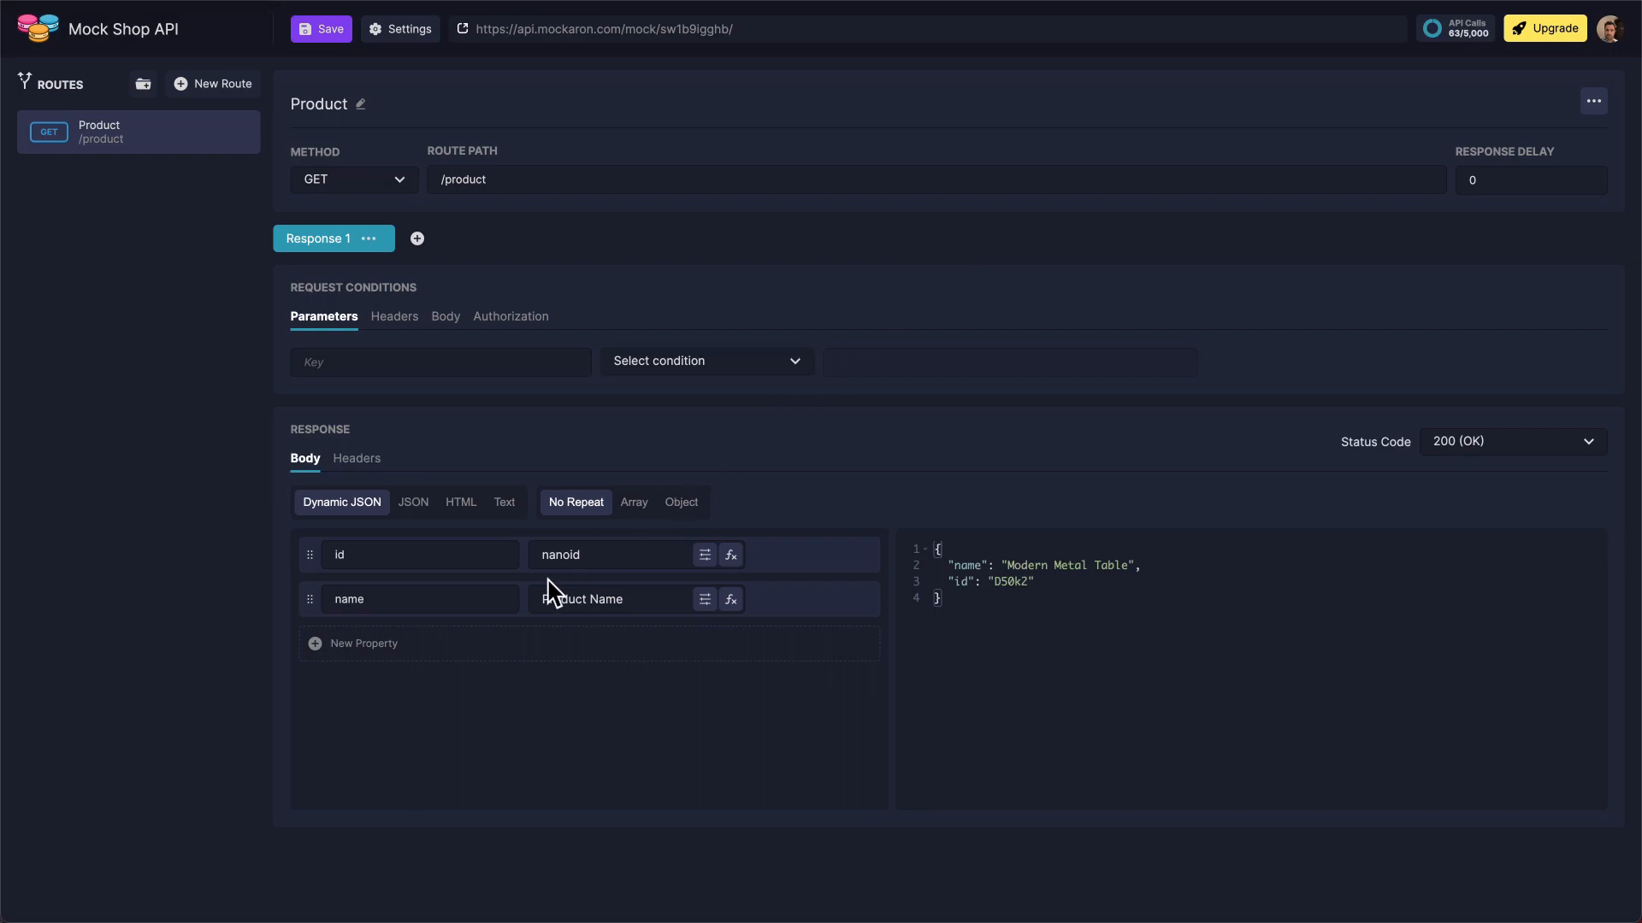
# Add a "description" property to the response body using the Product Description generator
pyautogui.click(463, 653)
pyautogui.tripleClick(465, 654)
pyautogui.write('description')
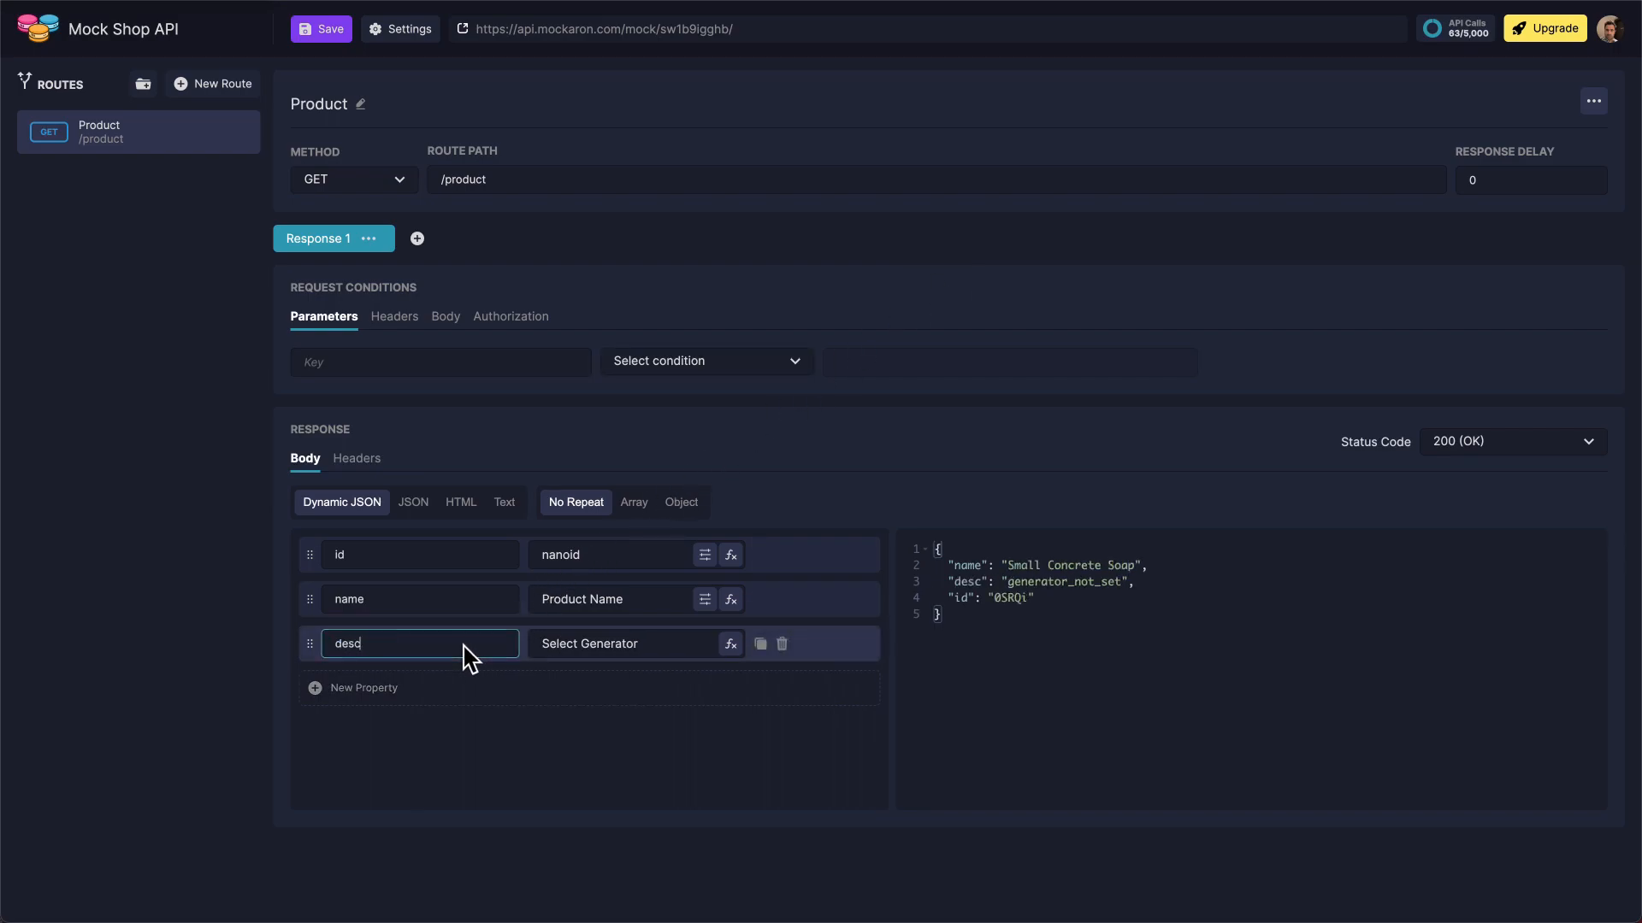
pyautogui.click(667, 654)
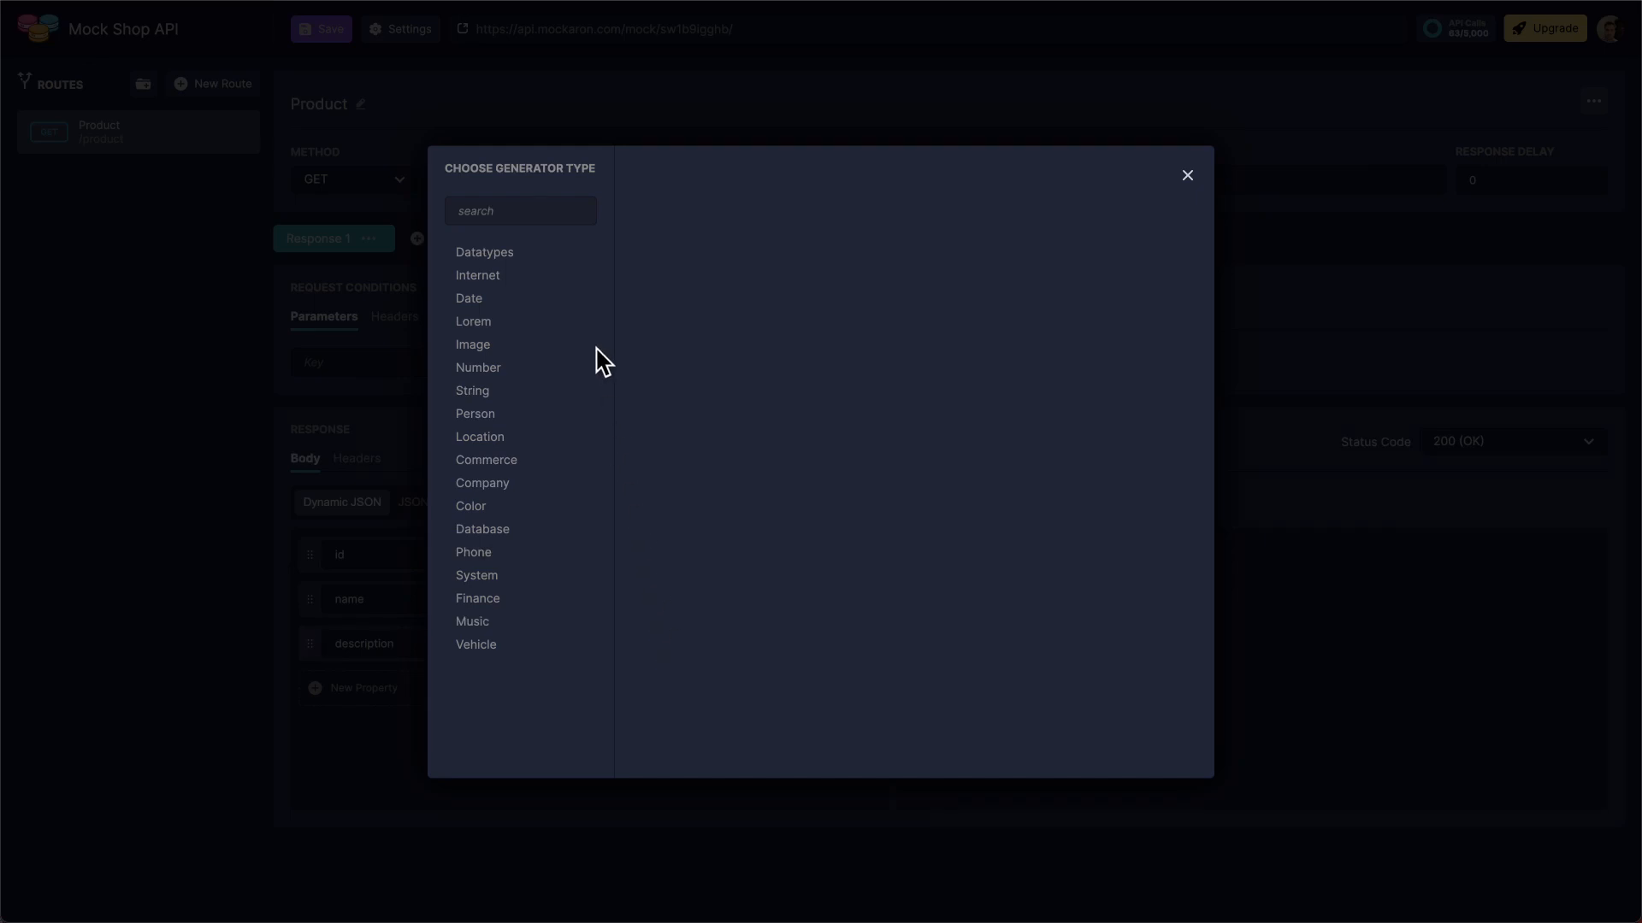
pyautogui.click(571, 220)
pyautogui.write('product')
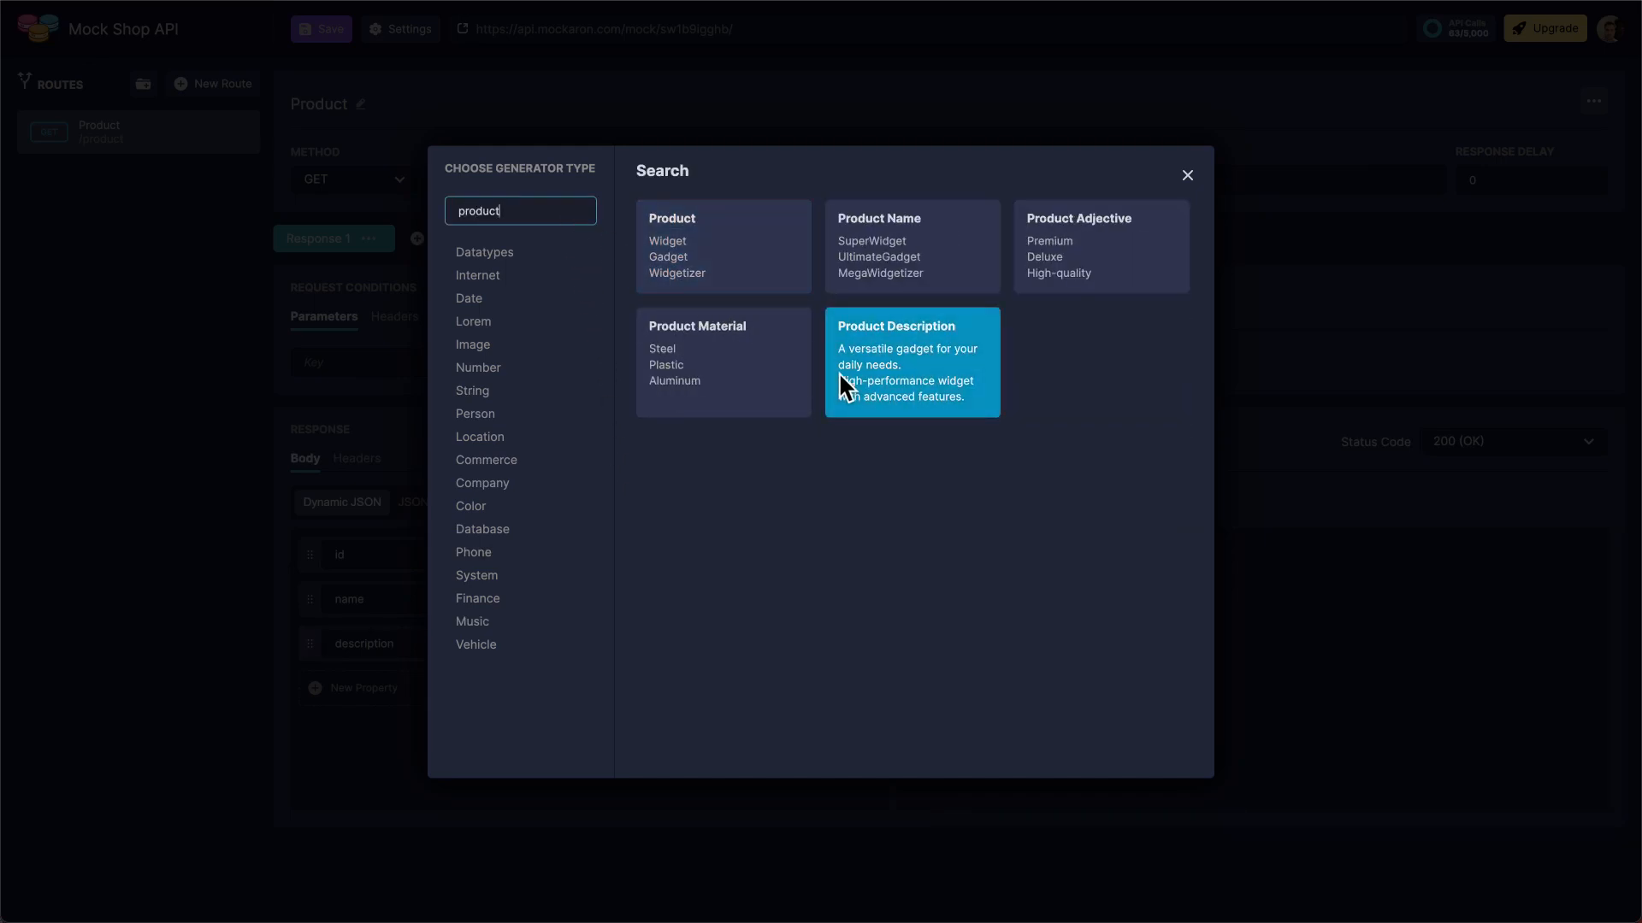
pyautogui.click(839, 372)
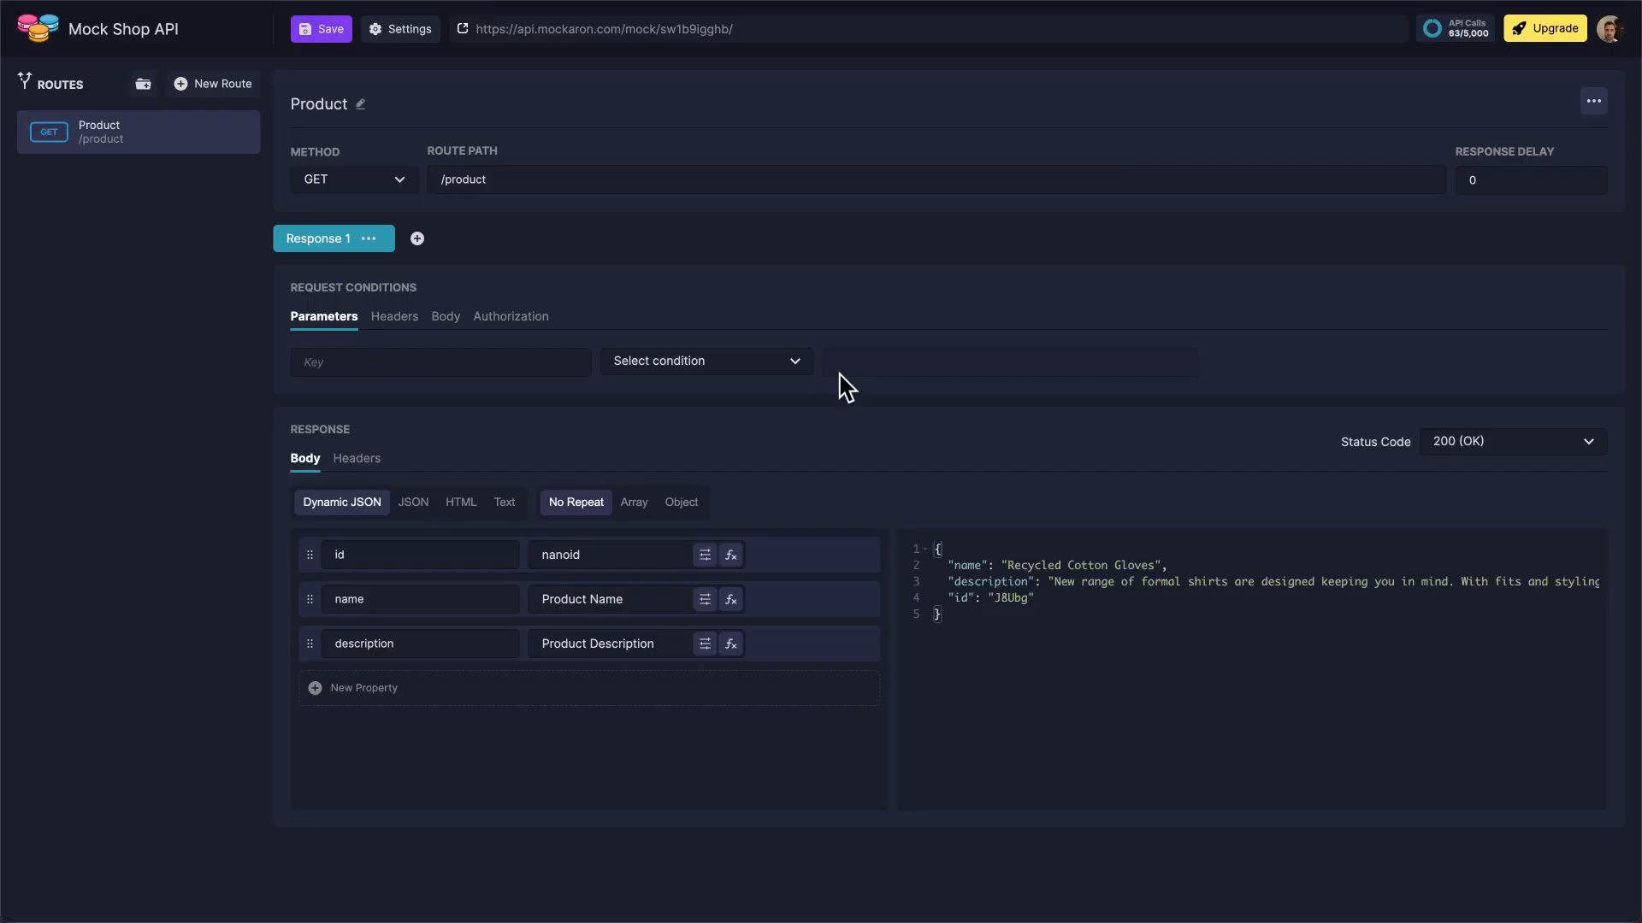
# Add a "photo" property to the response body using the Unsplash Photos generator
pyautogui.click(497, 693)
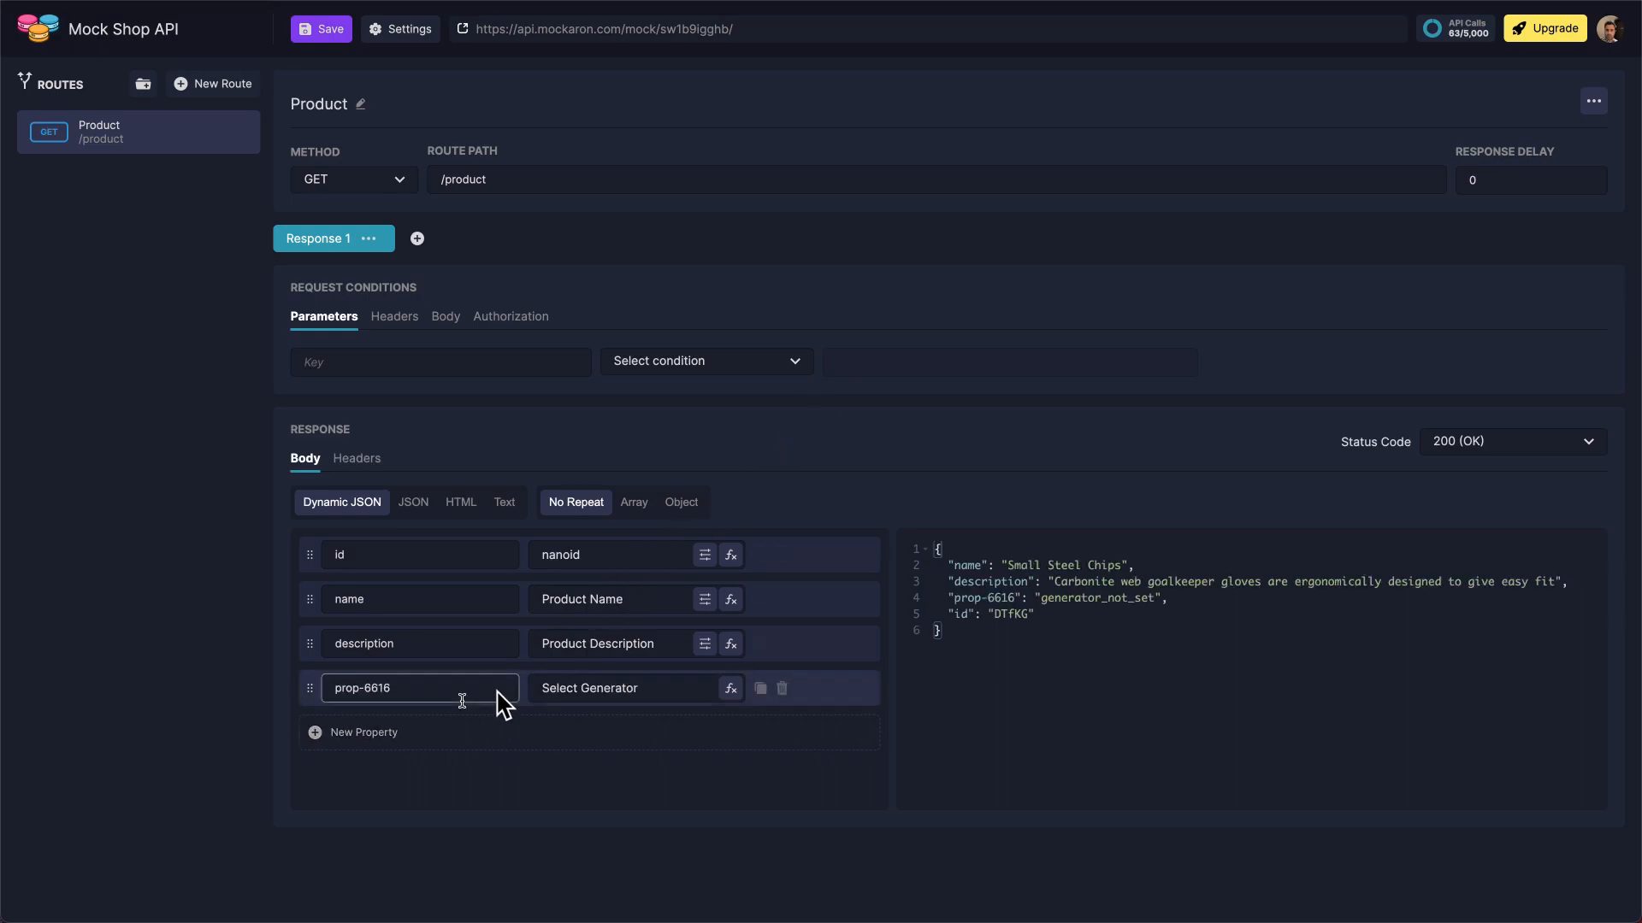
pyautogui.tripleClick(496, 691)
pyautogui.write('photo')
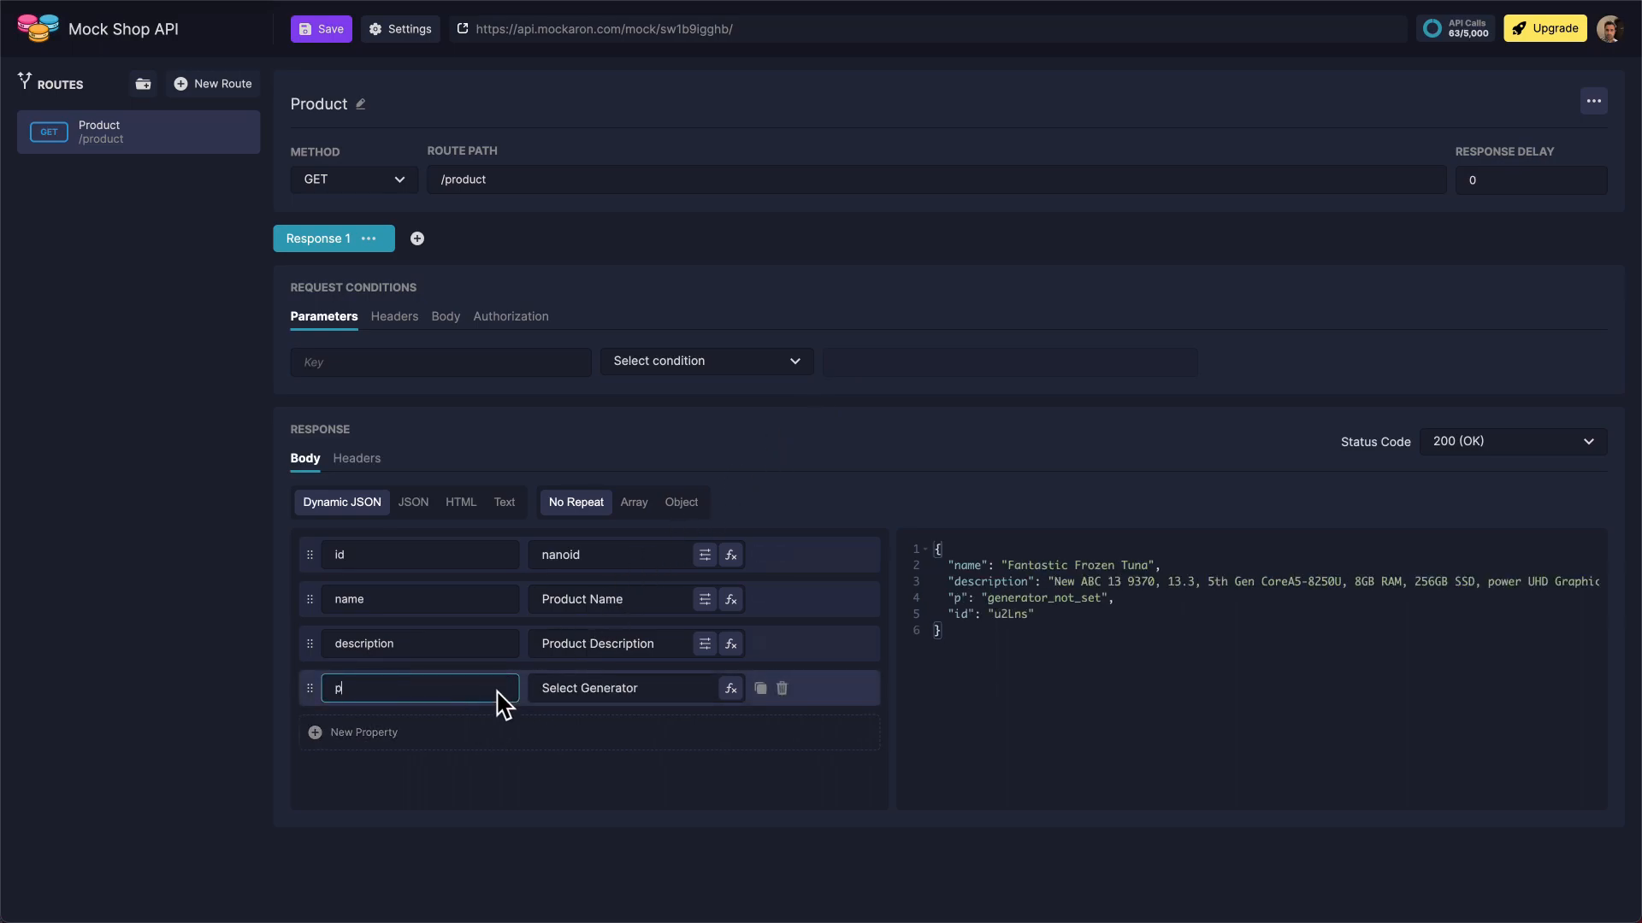
pyautogui.click(663, 690)
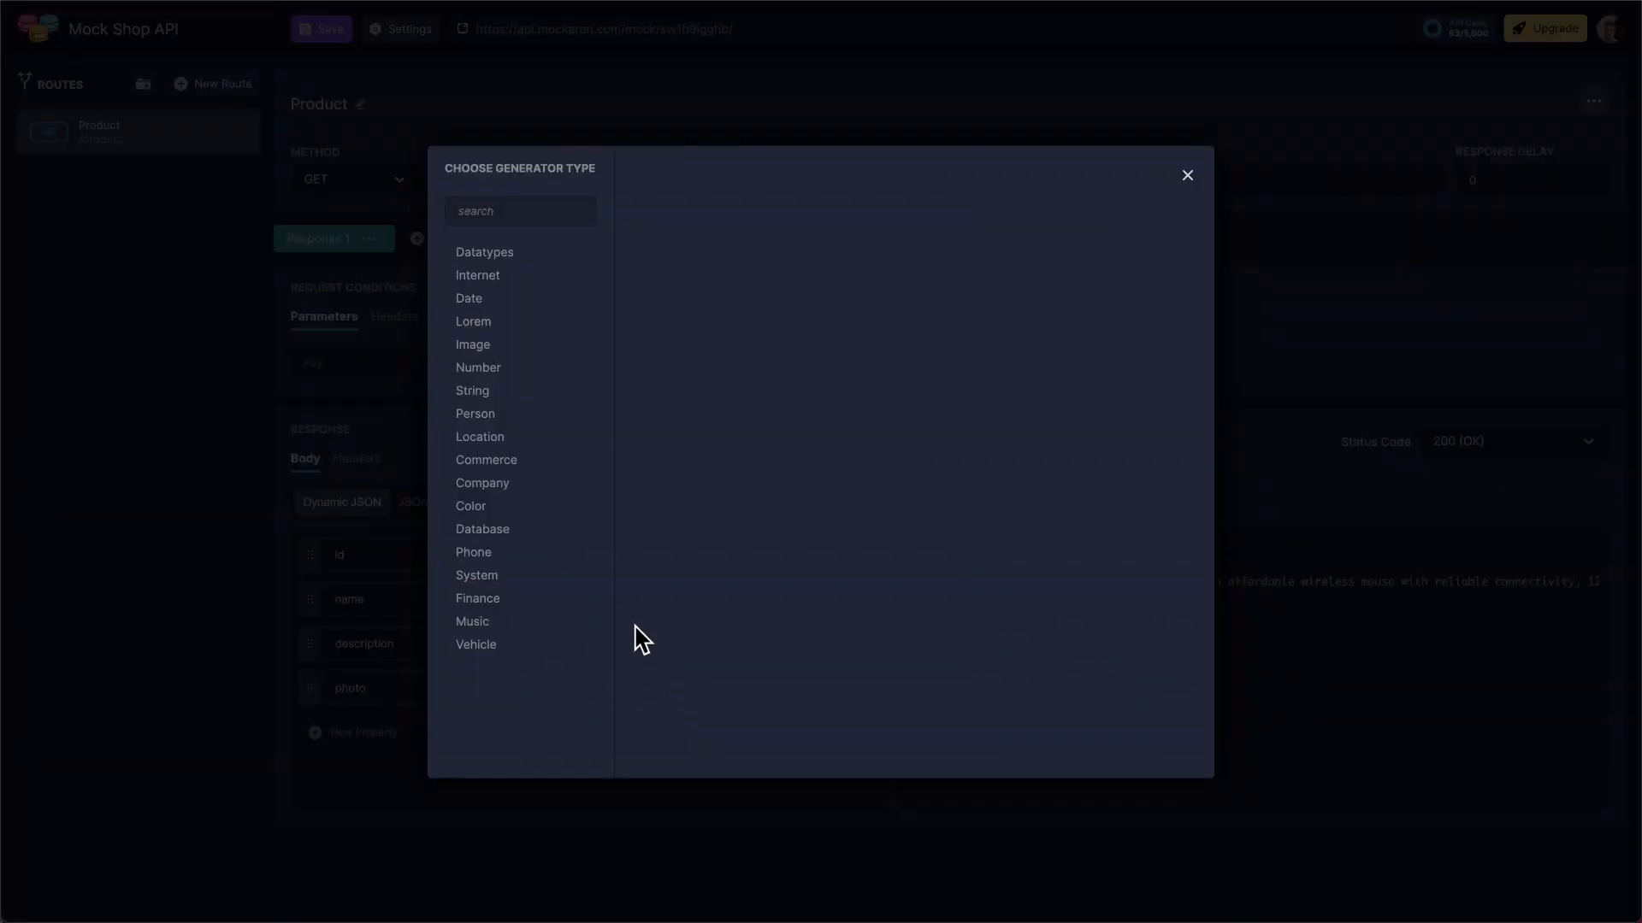
pyautogui.click(500, 347)
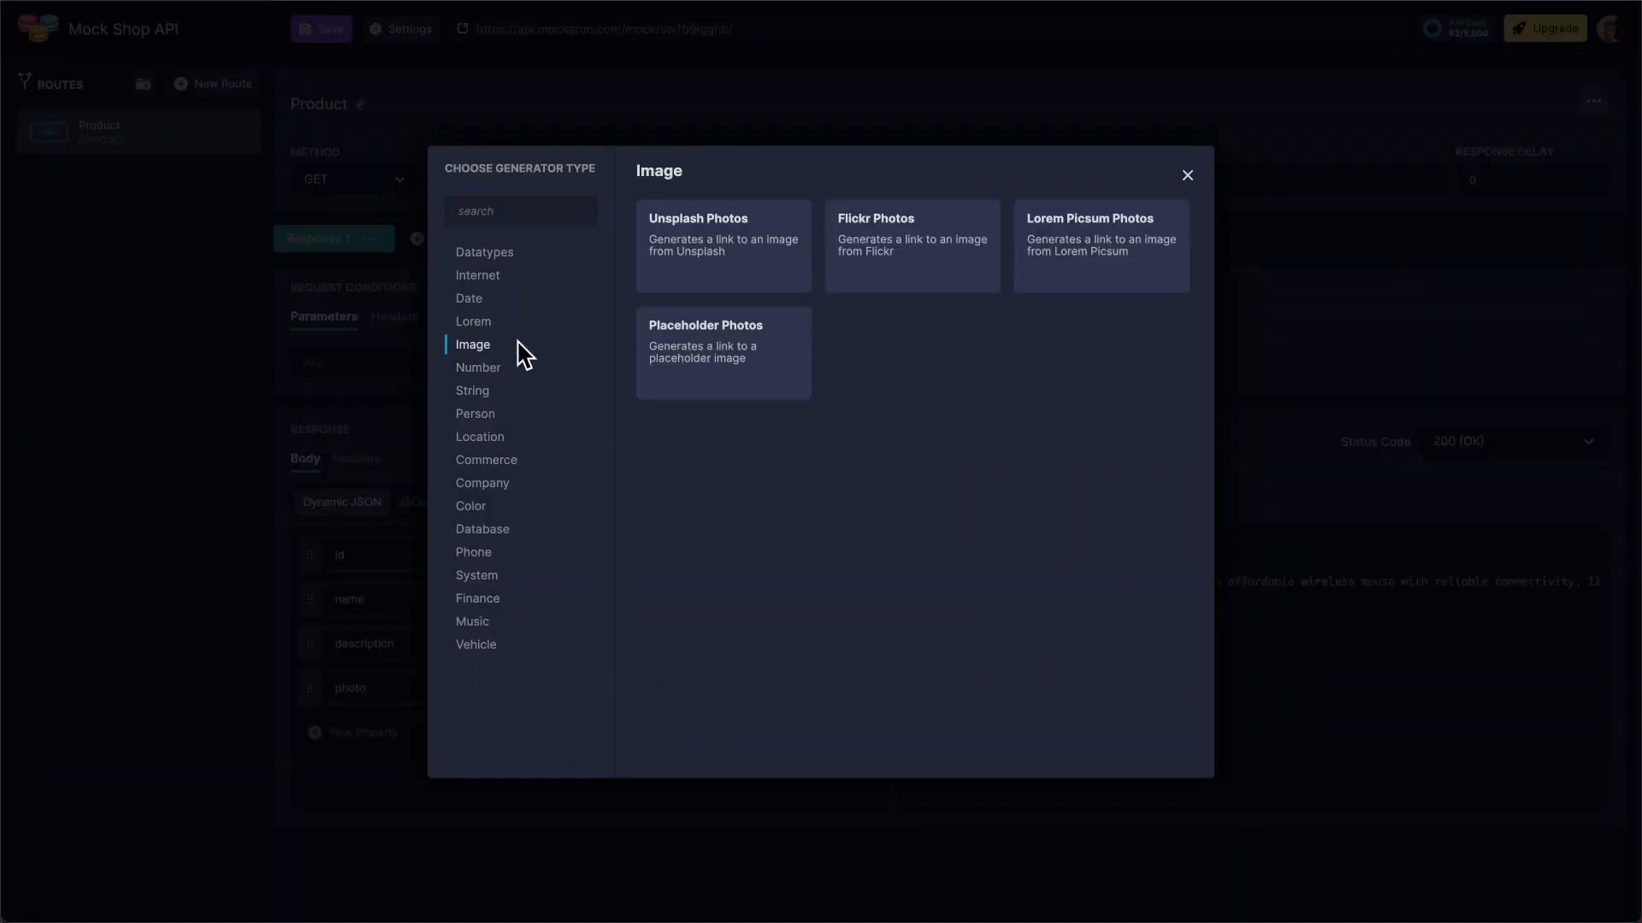
pyautogui.click(764, 290)
# Set the photo generator's keyword to "t-shirt"
pyautogui.click(705, 689)
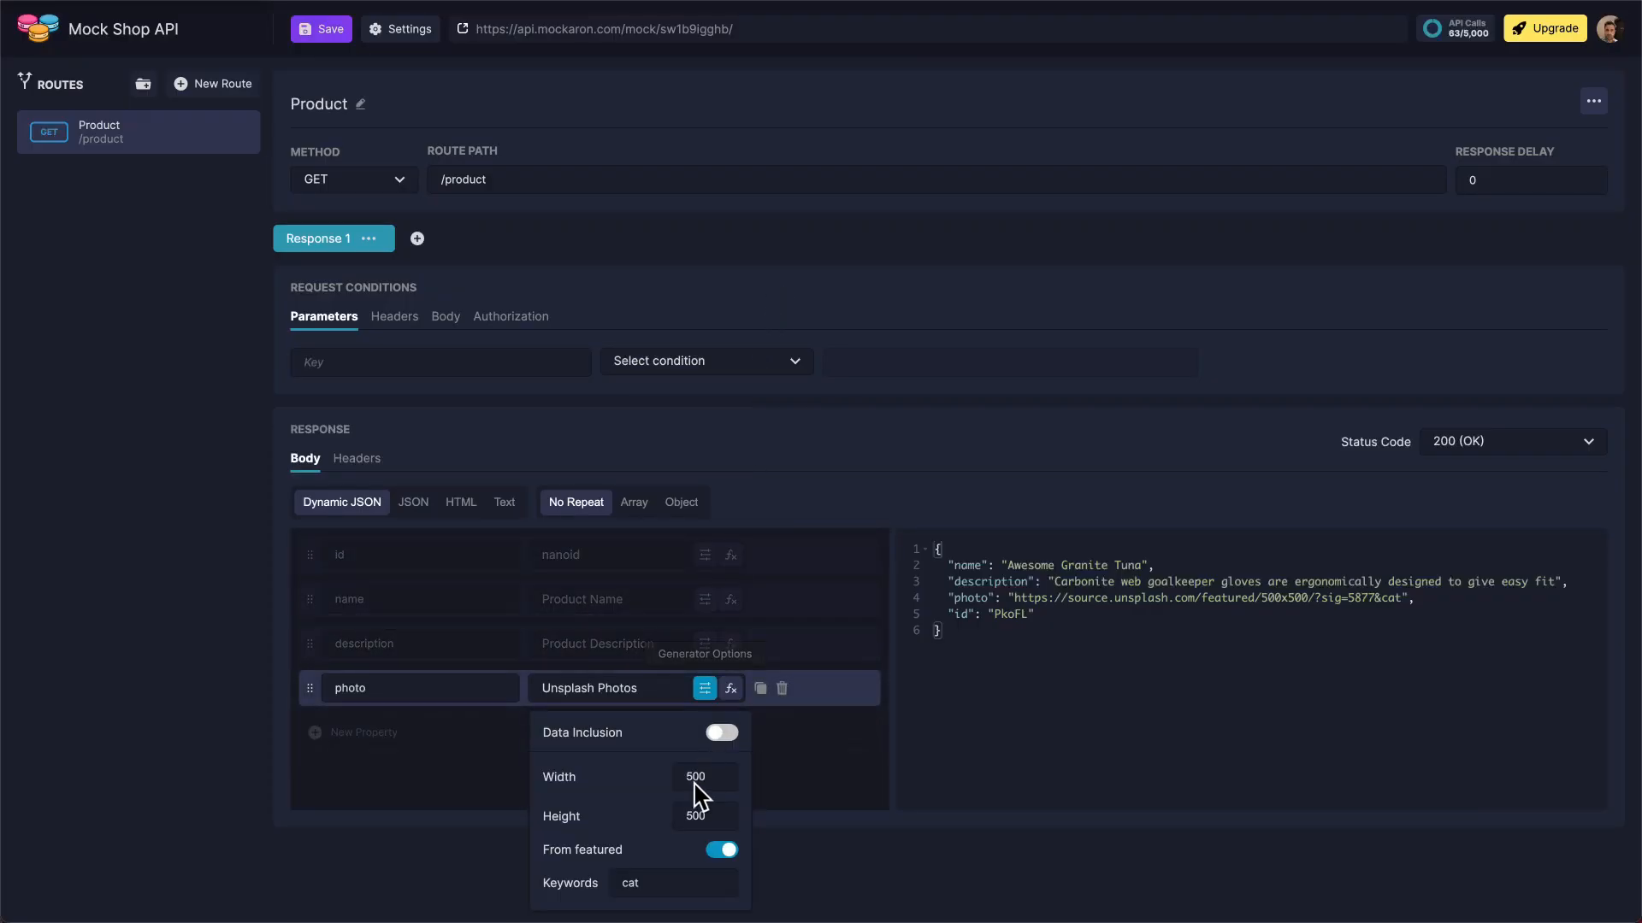
pyautogui.click(674, 889)
pyautogui.doubleClick(672, 889)
pyautogui.write('t-shirt')
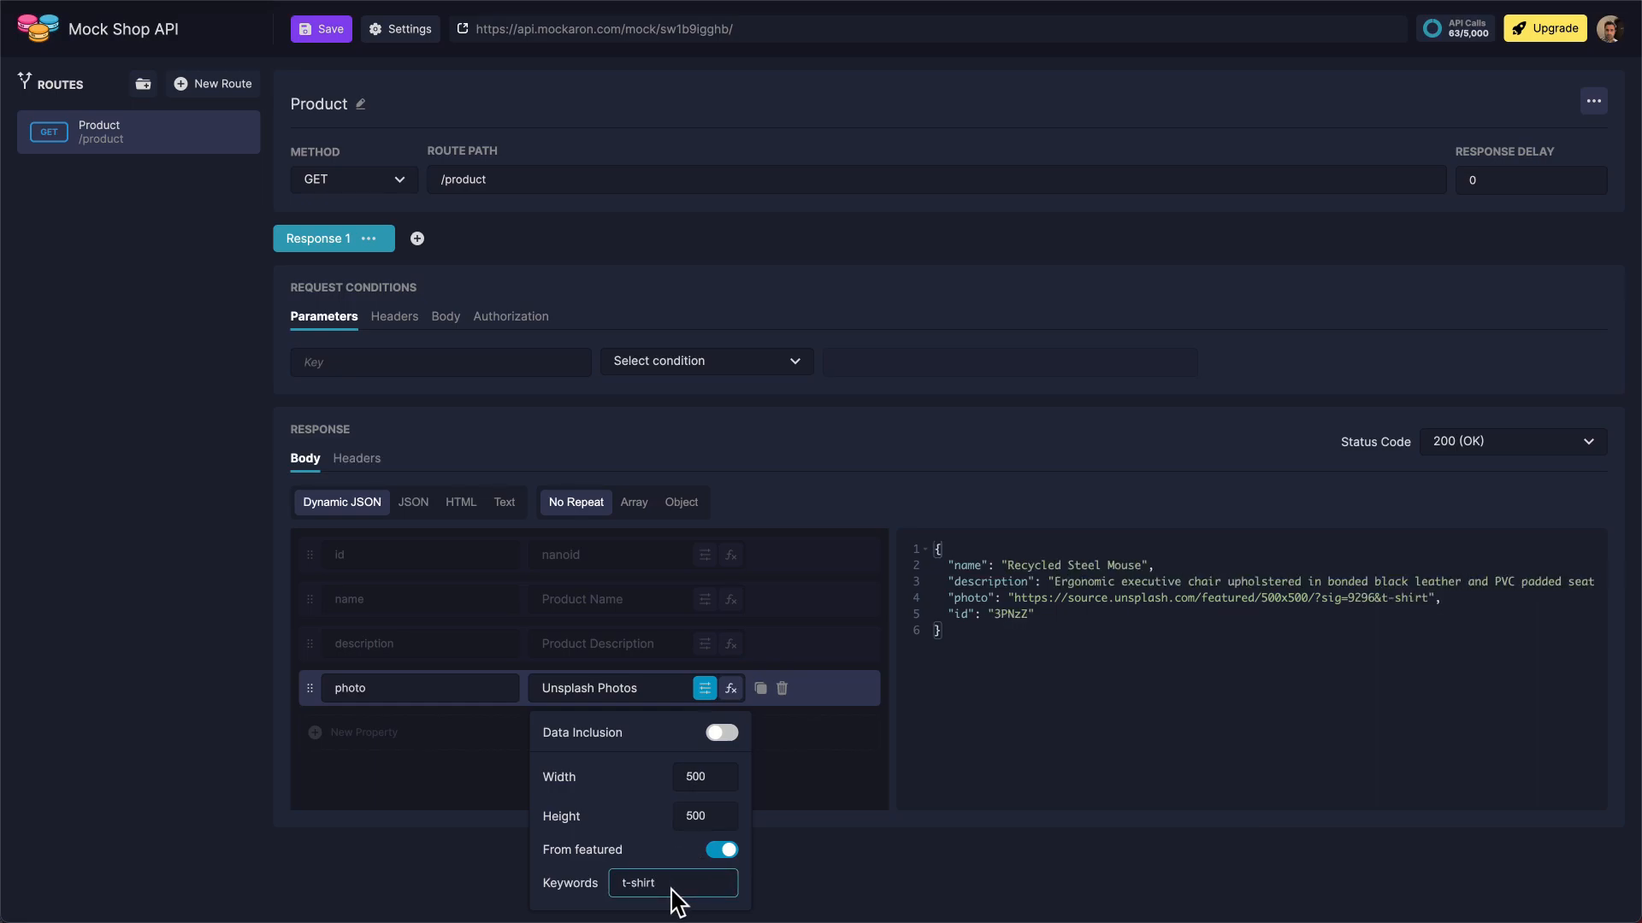
pyautogui.press('Escape')
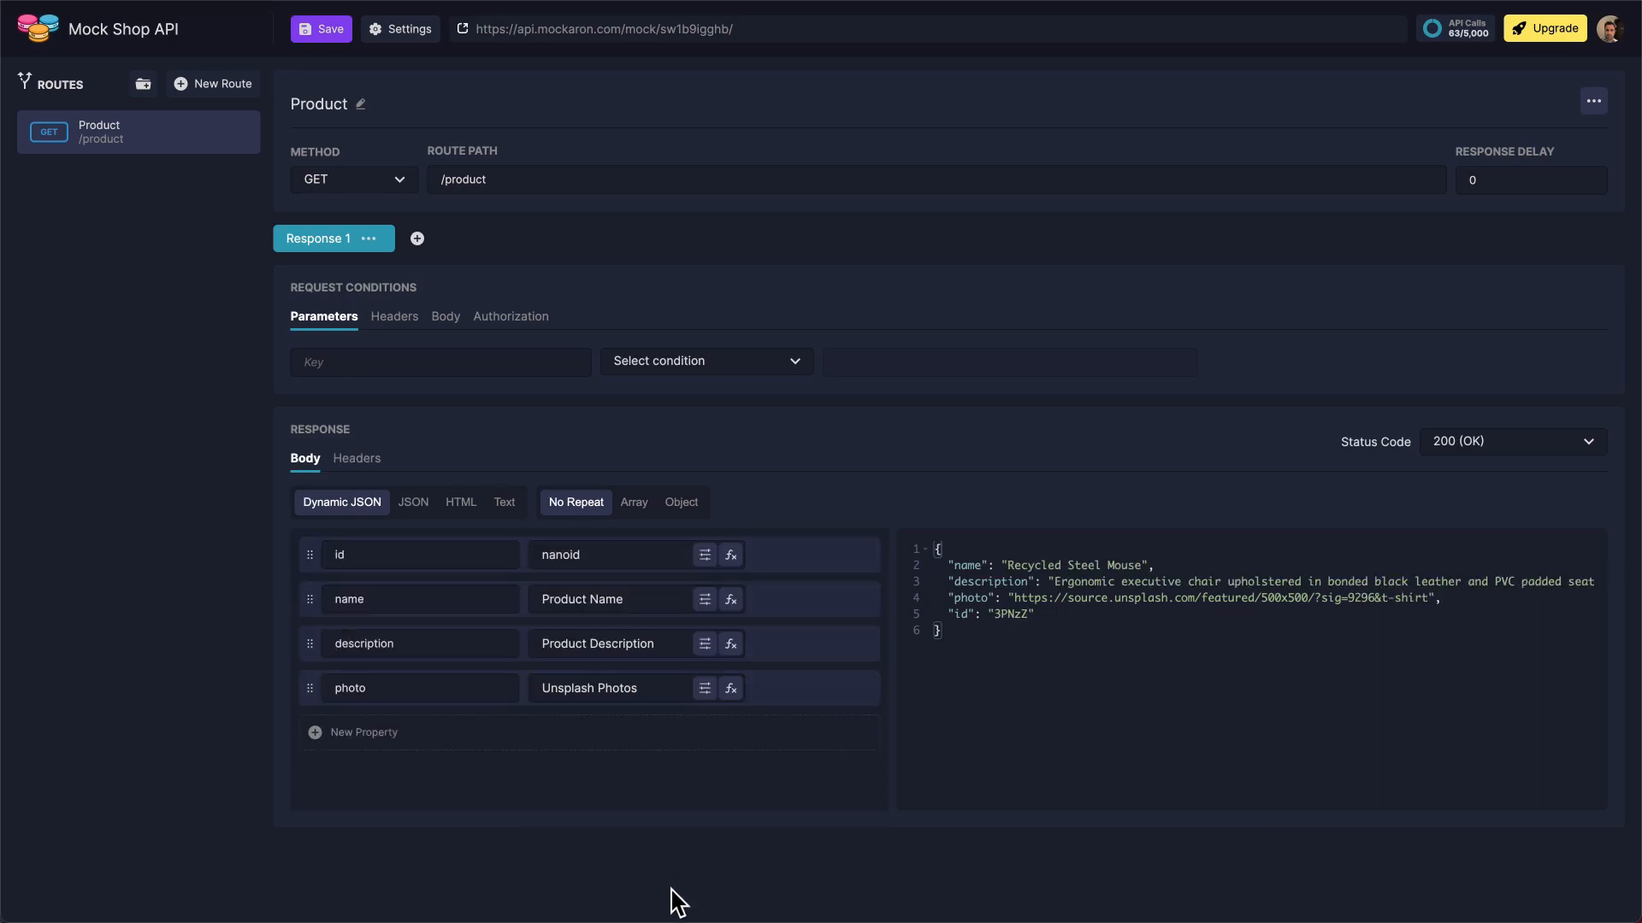
# Add a "reviews" property to the response body using the Object datatype
pyautogui.click(436, 733)
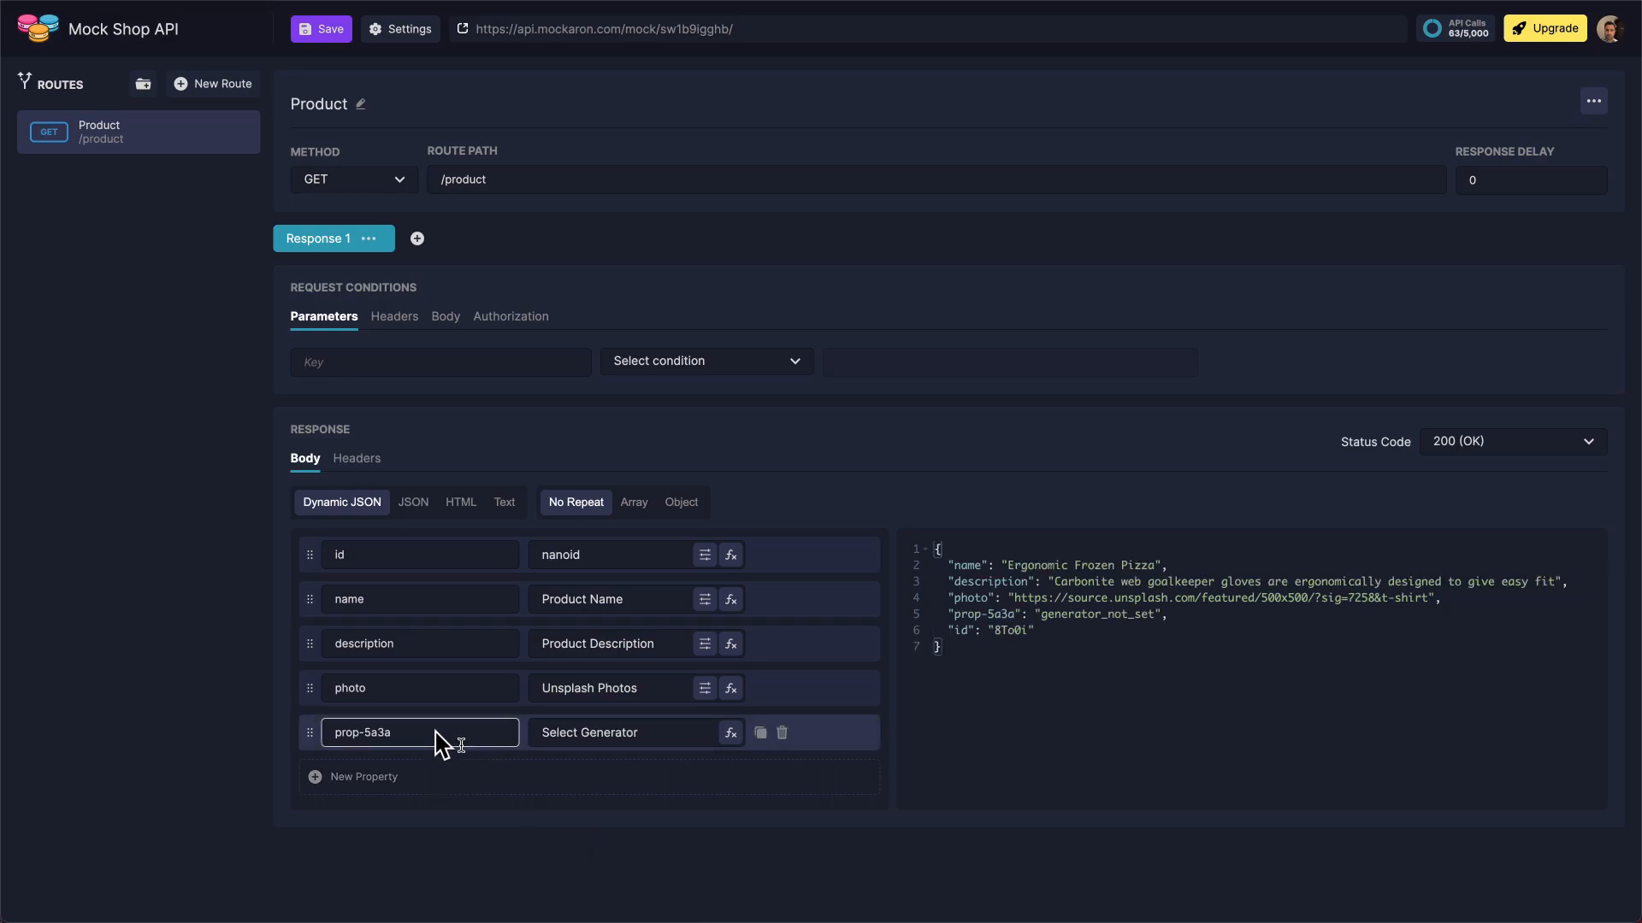
pyautogui.tripleClick(436, 732)
pyautogui.write('reviews')
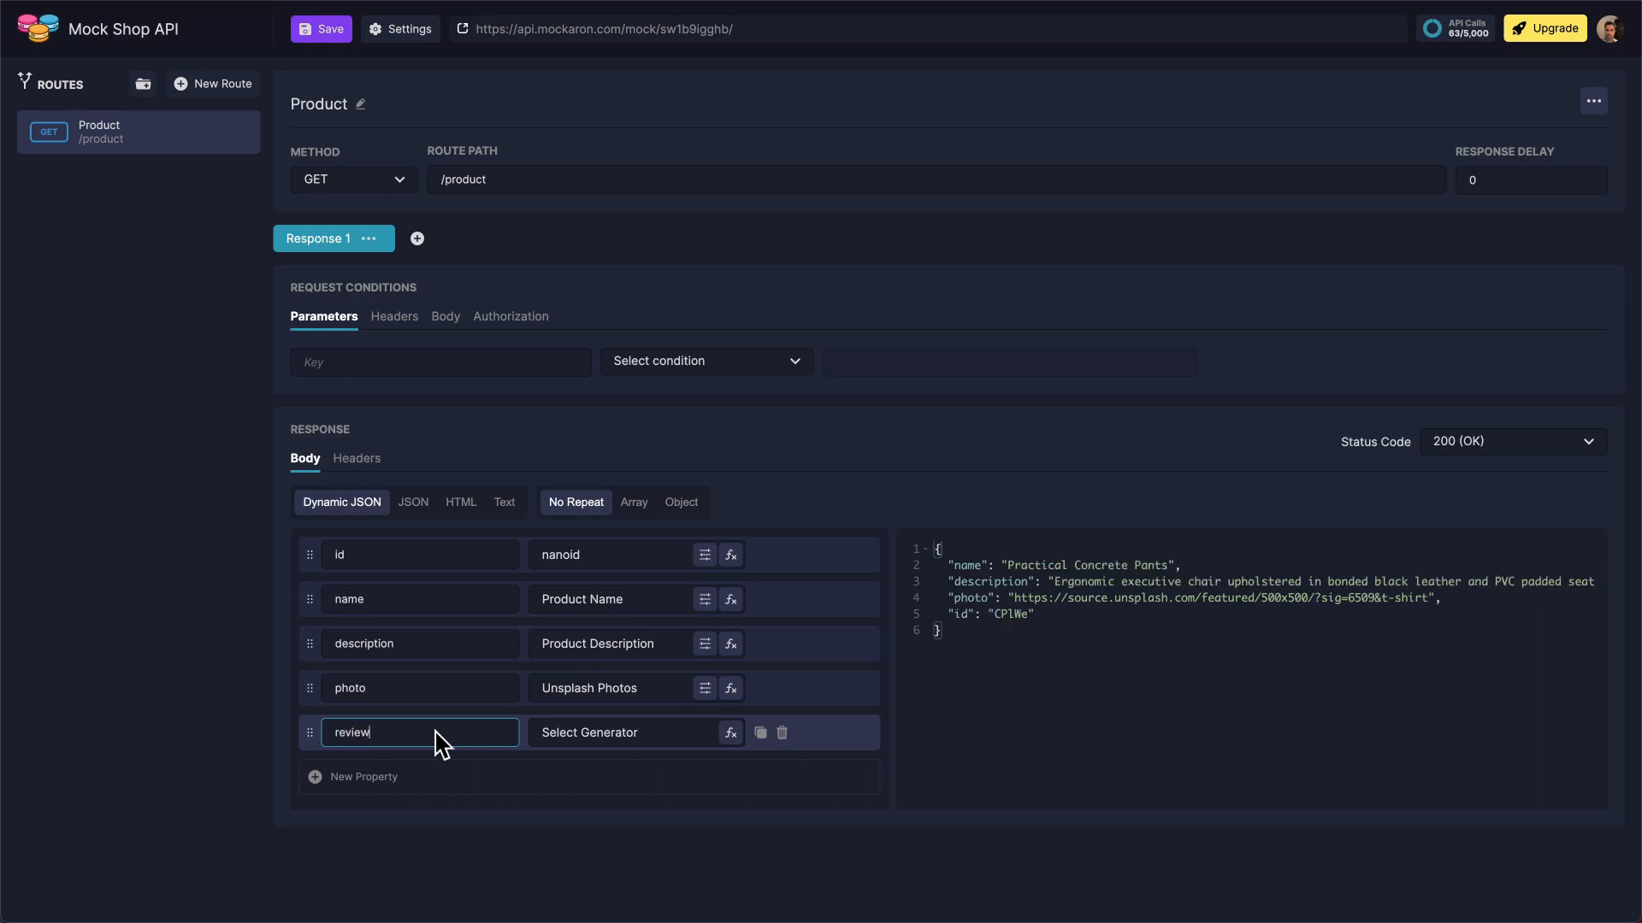
pyautogui.click(650, 737)
pyautogui.click(540, 253)
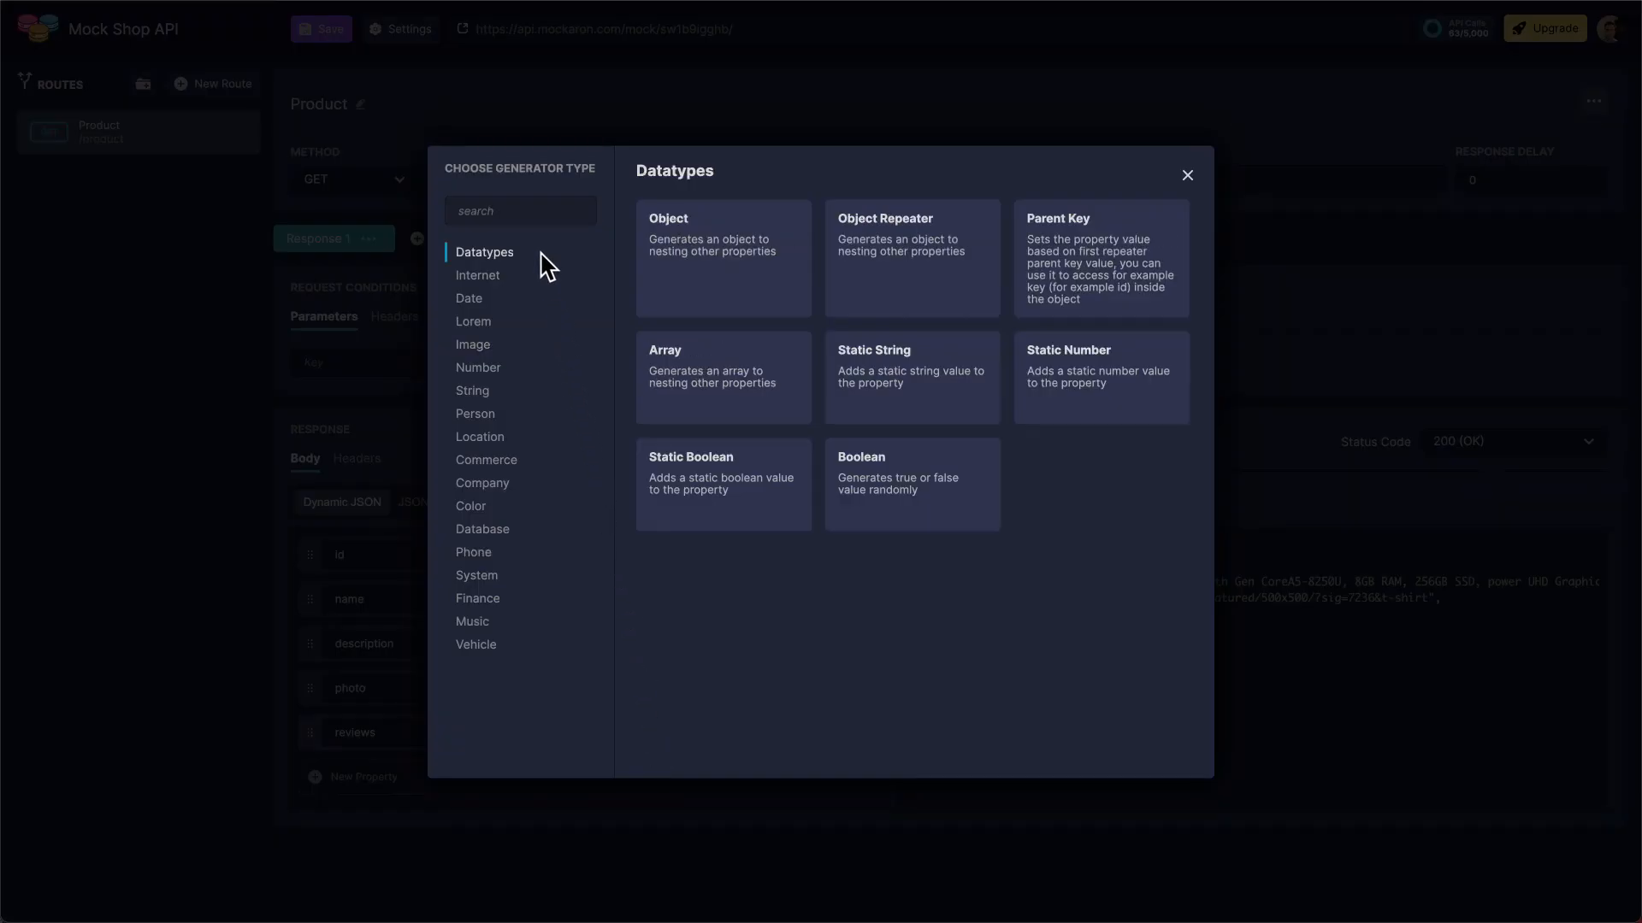
pyautogui.click(755, 282)
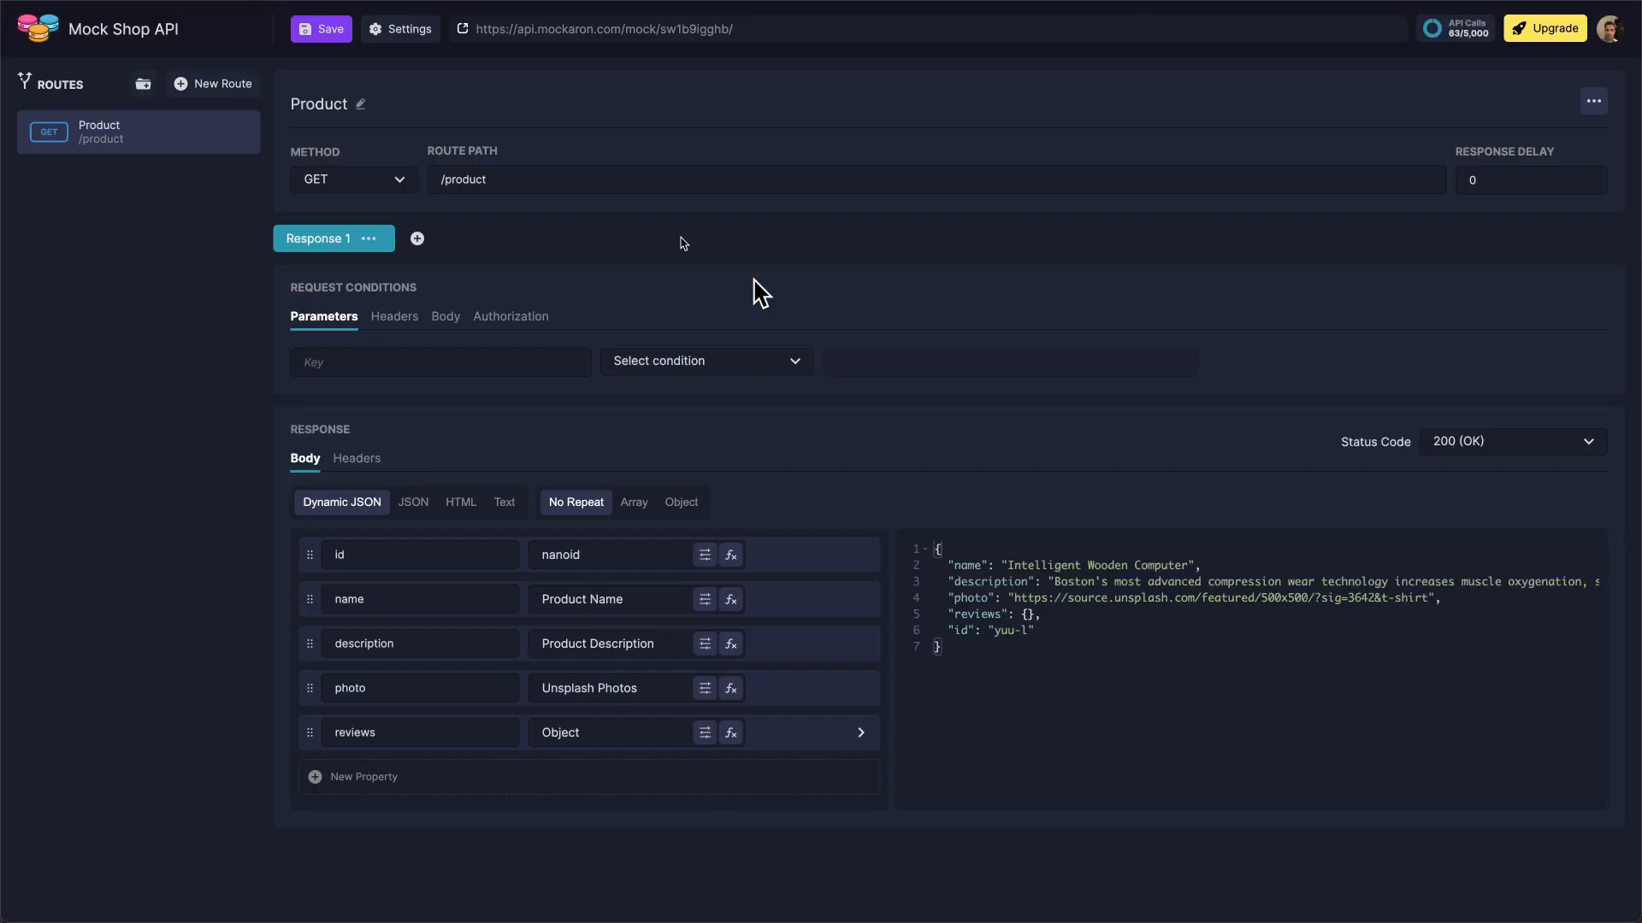
# Add a nested "count" property inside the reviews object using the Int number generator
pyautogui.click(861, 734)
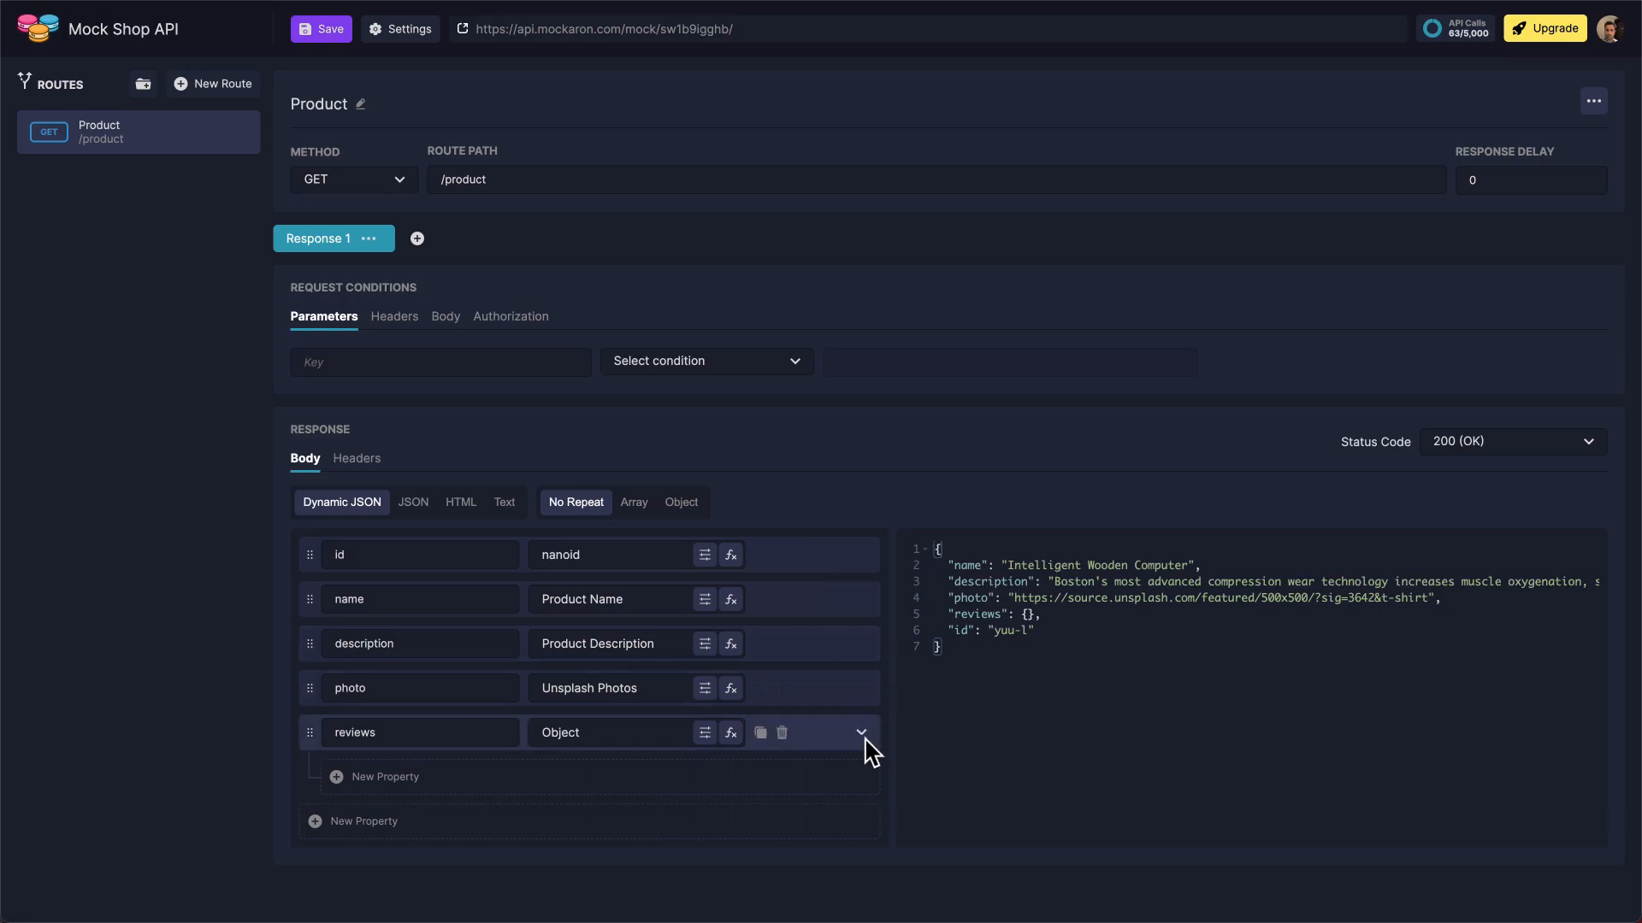
pyautogui.click(460, 778)
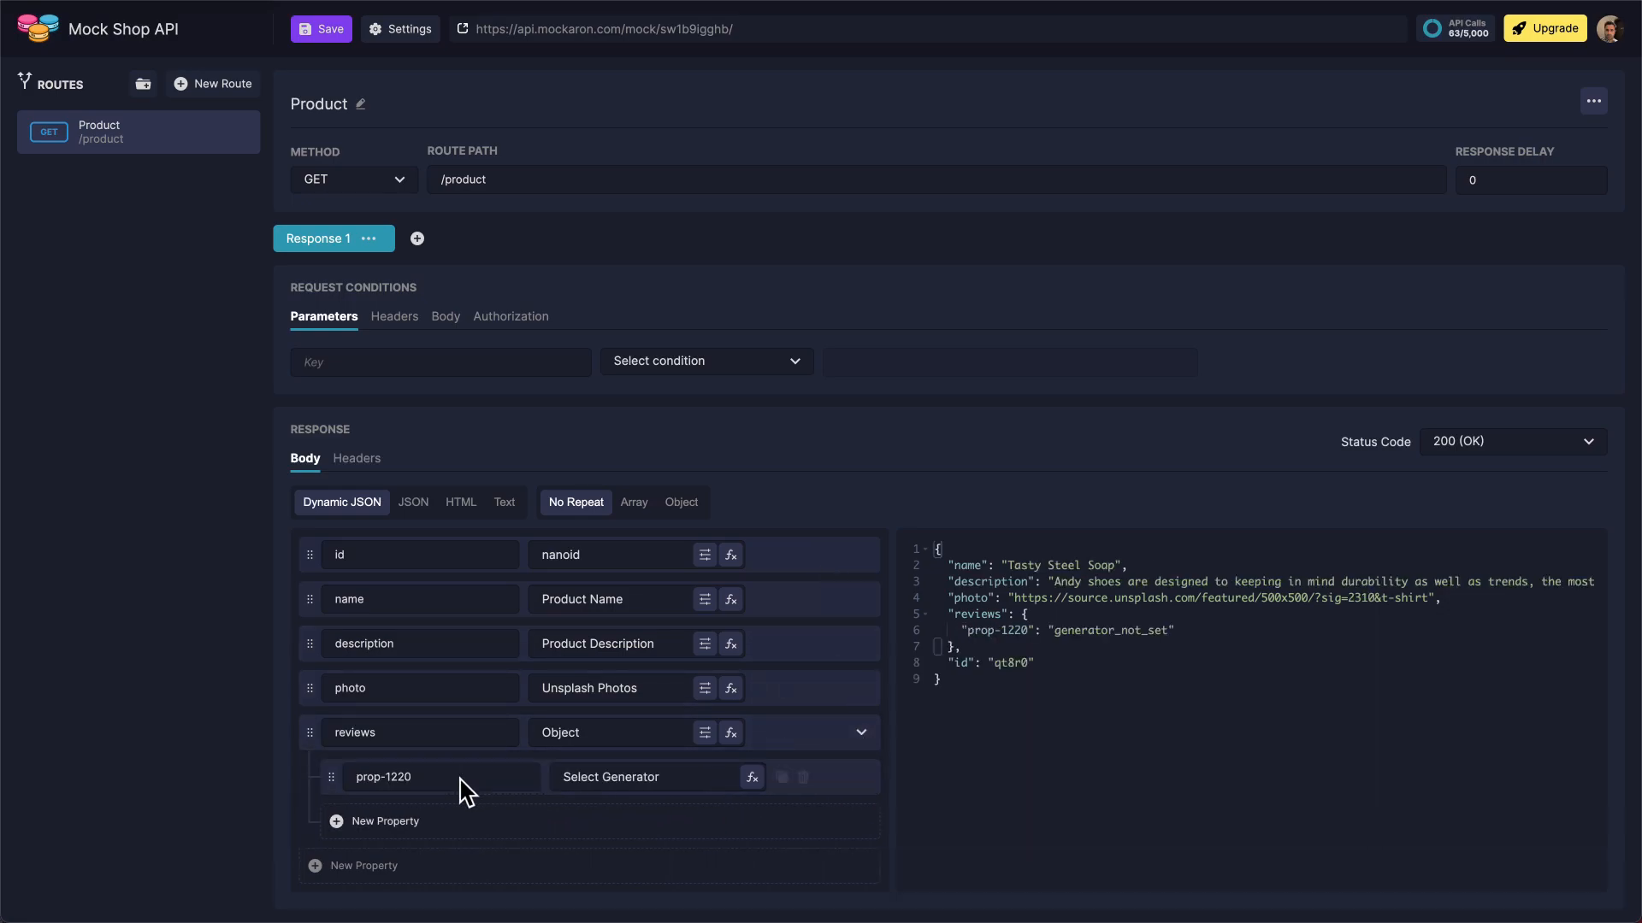
pyautogui.tripleClick(460, 778)
pyautogui.write('count')
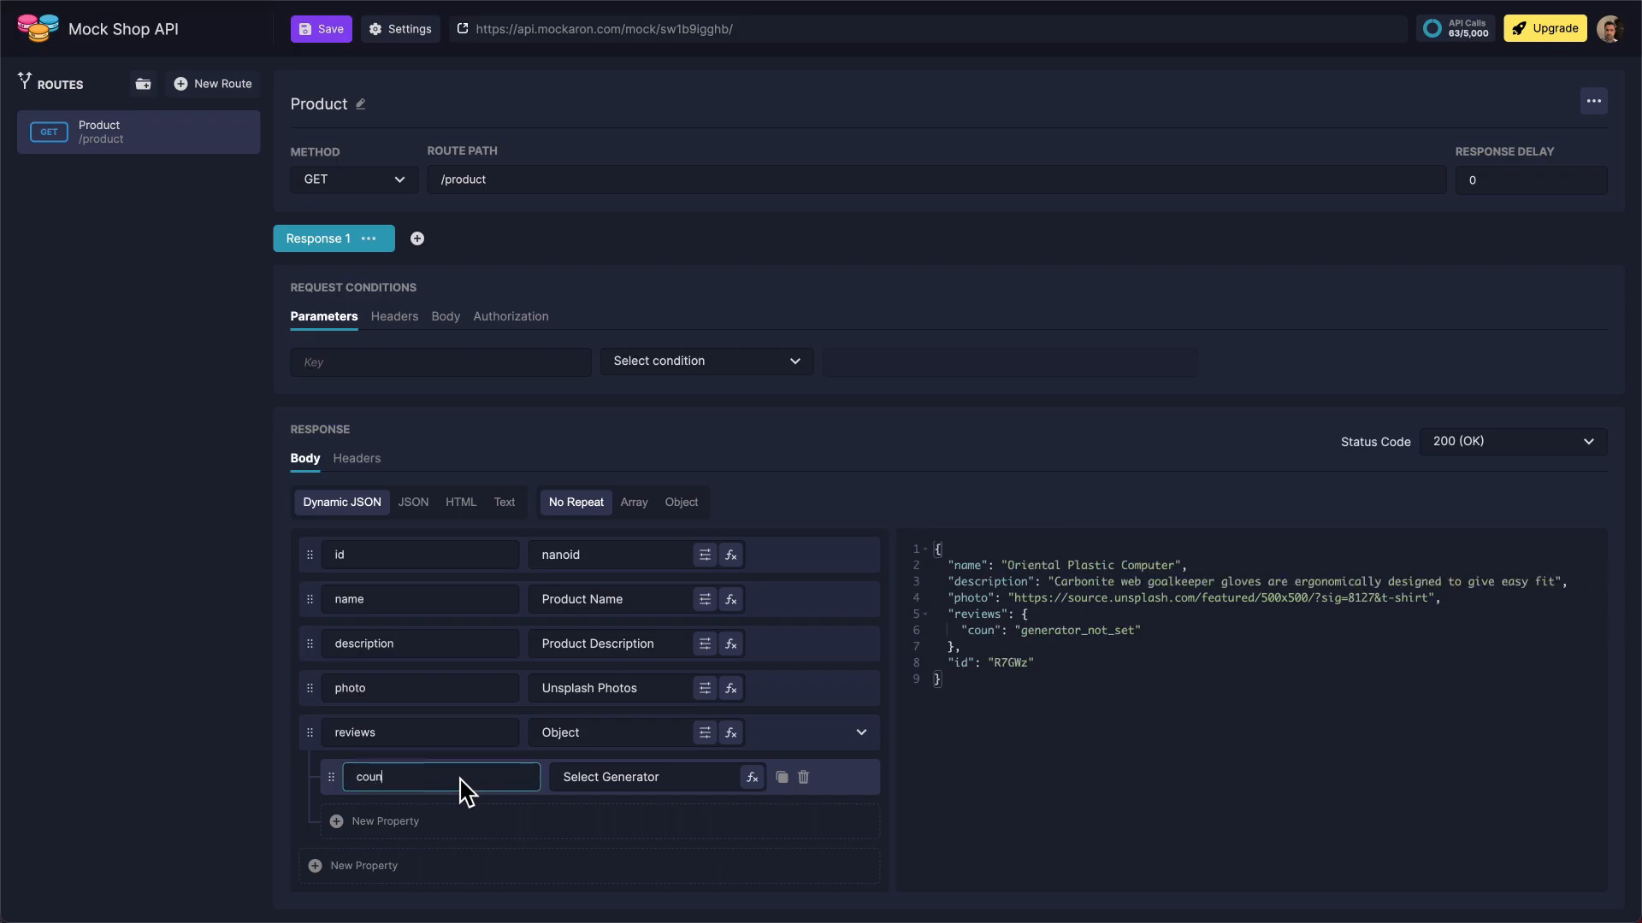
pyautogui.click(626, 783)
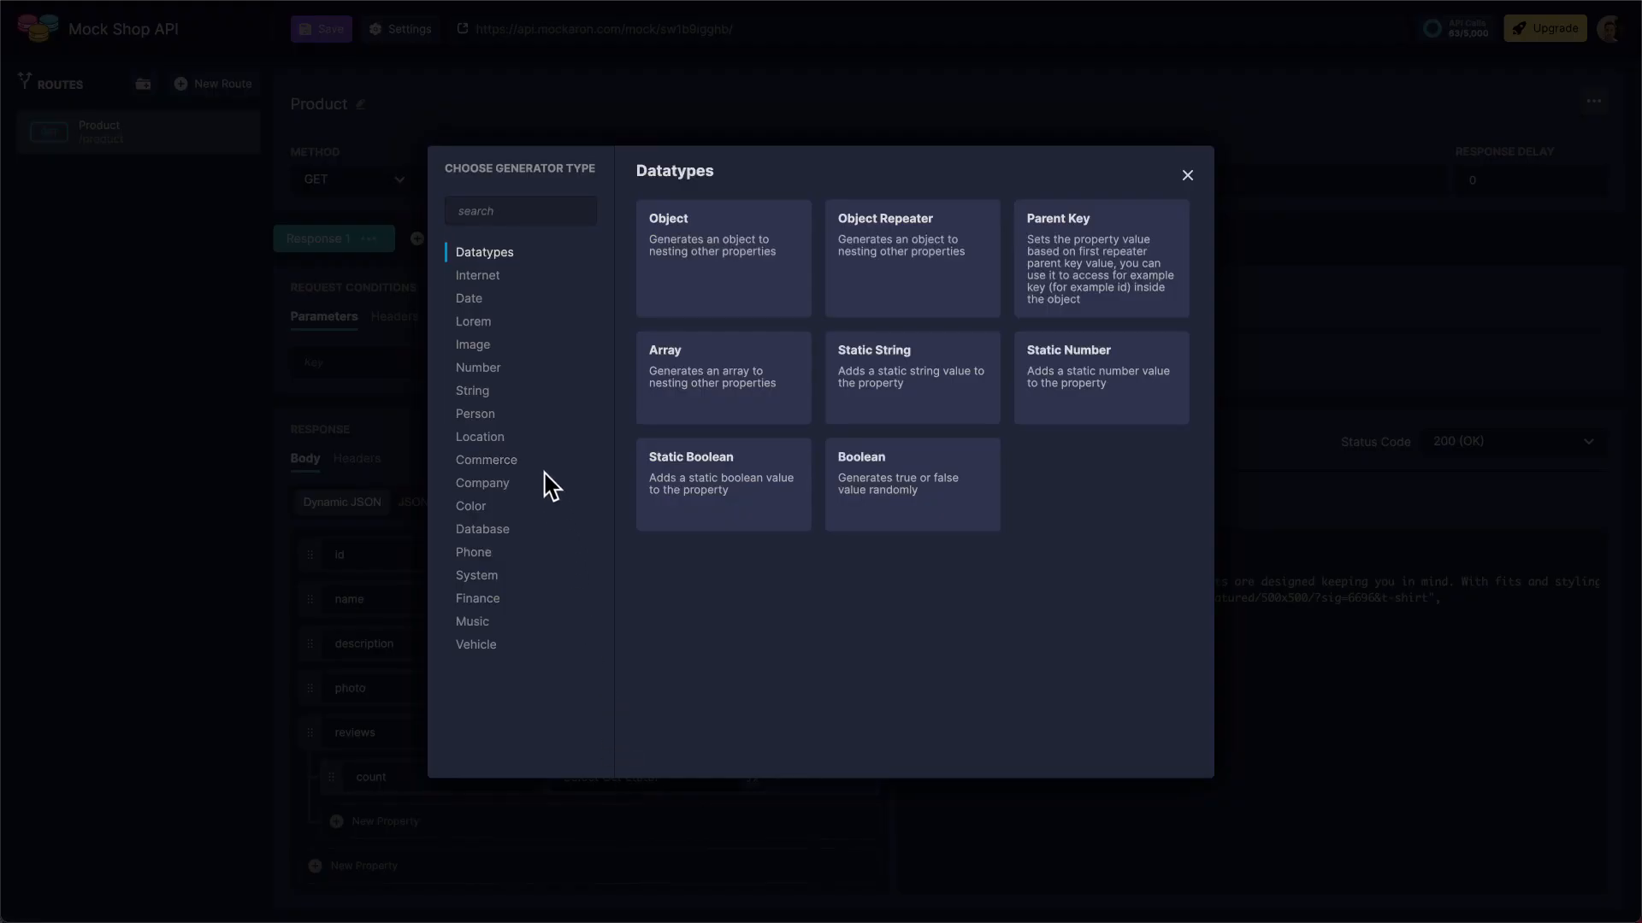
pyautogui.click(517, 370)
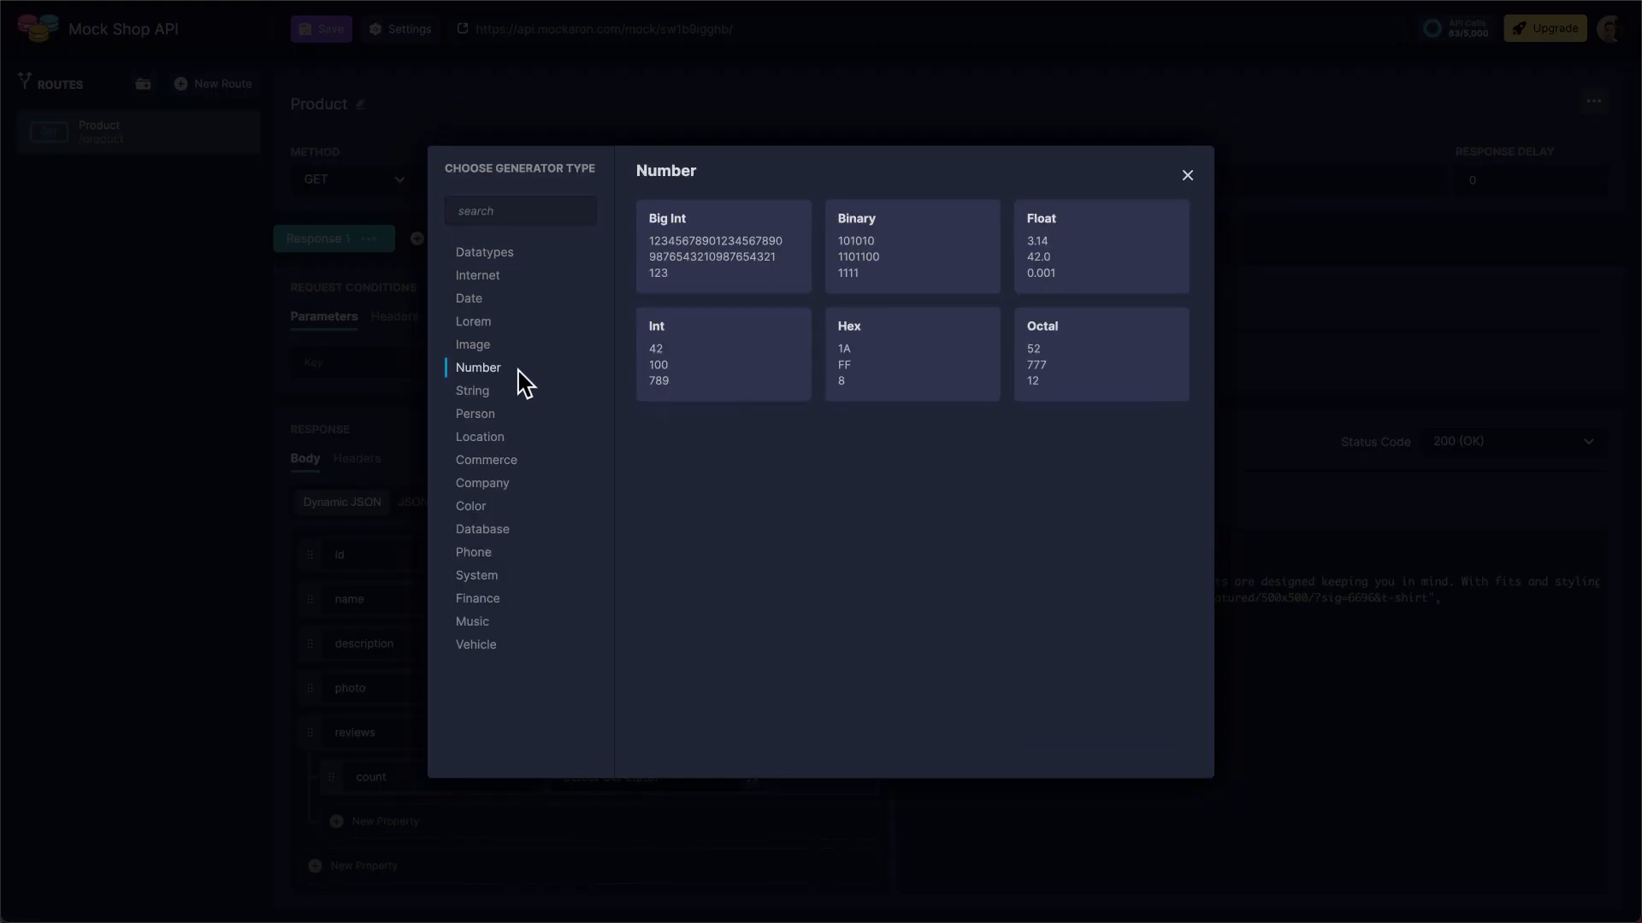
pyautogui.click(724, 370)
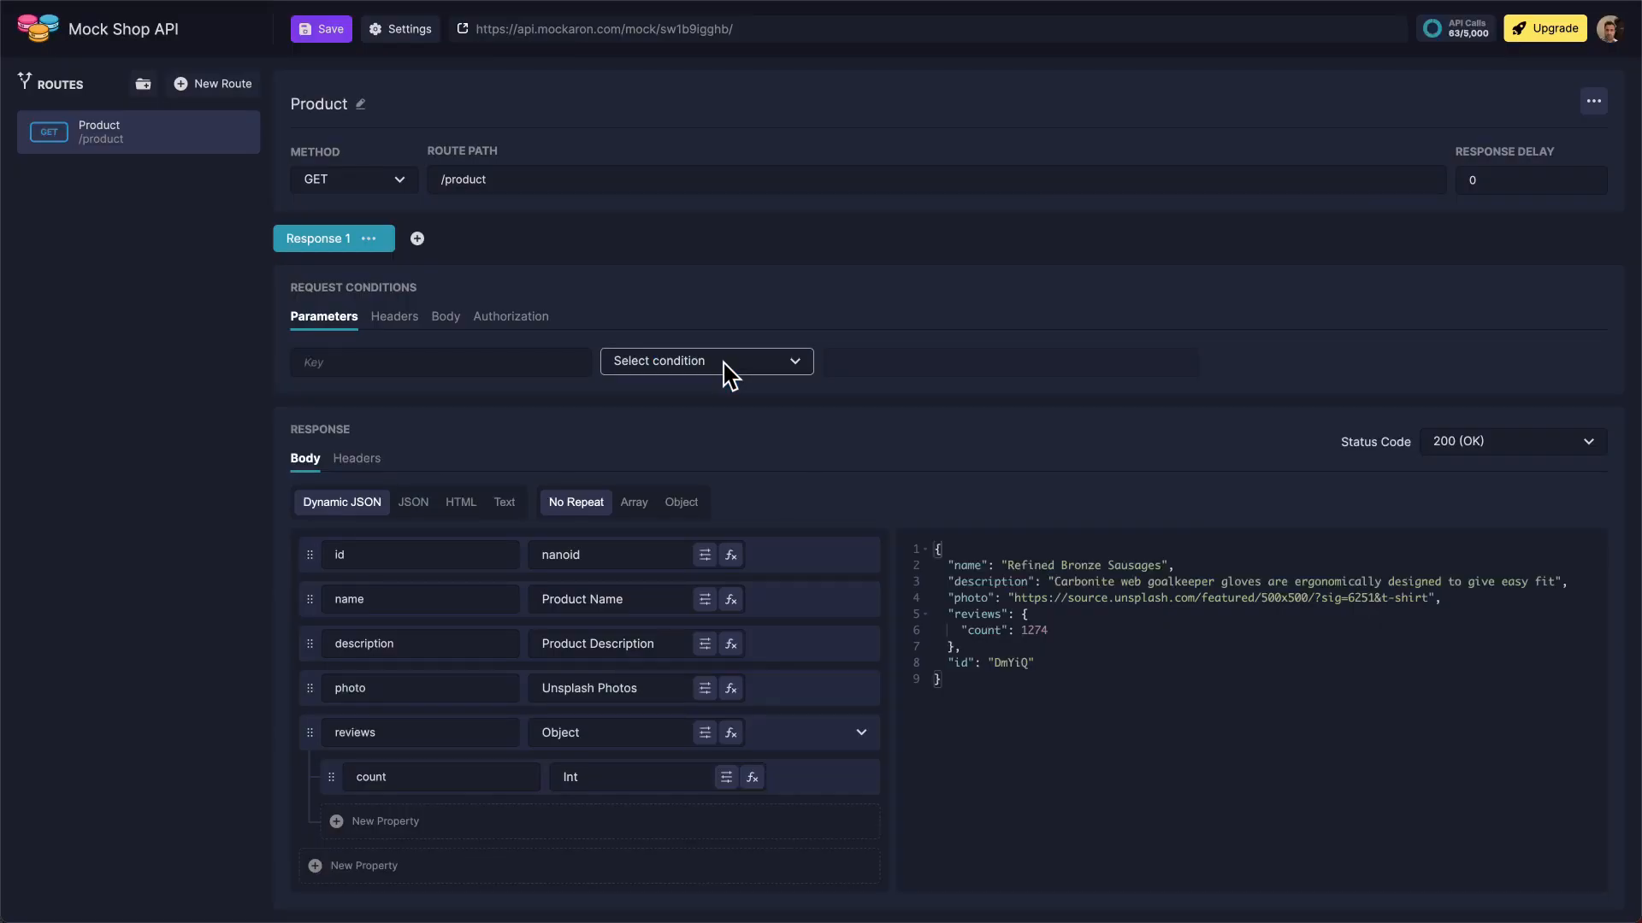
# Set the maximum value of the count property's Int generator to 300
pyautogui.click(726, 777)
pyautogui.doubleClick(695, 906)
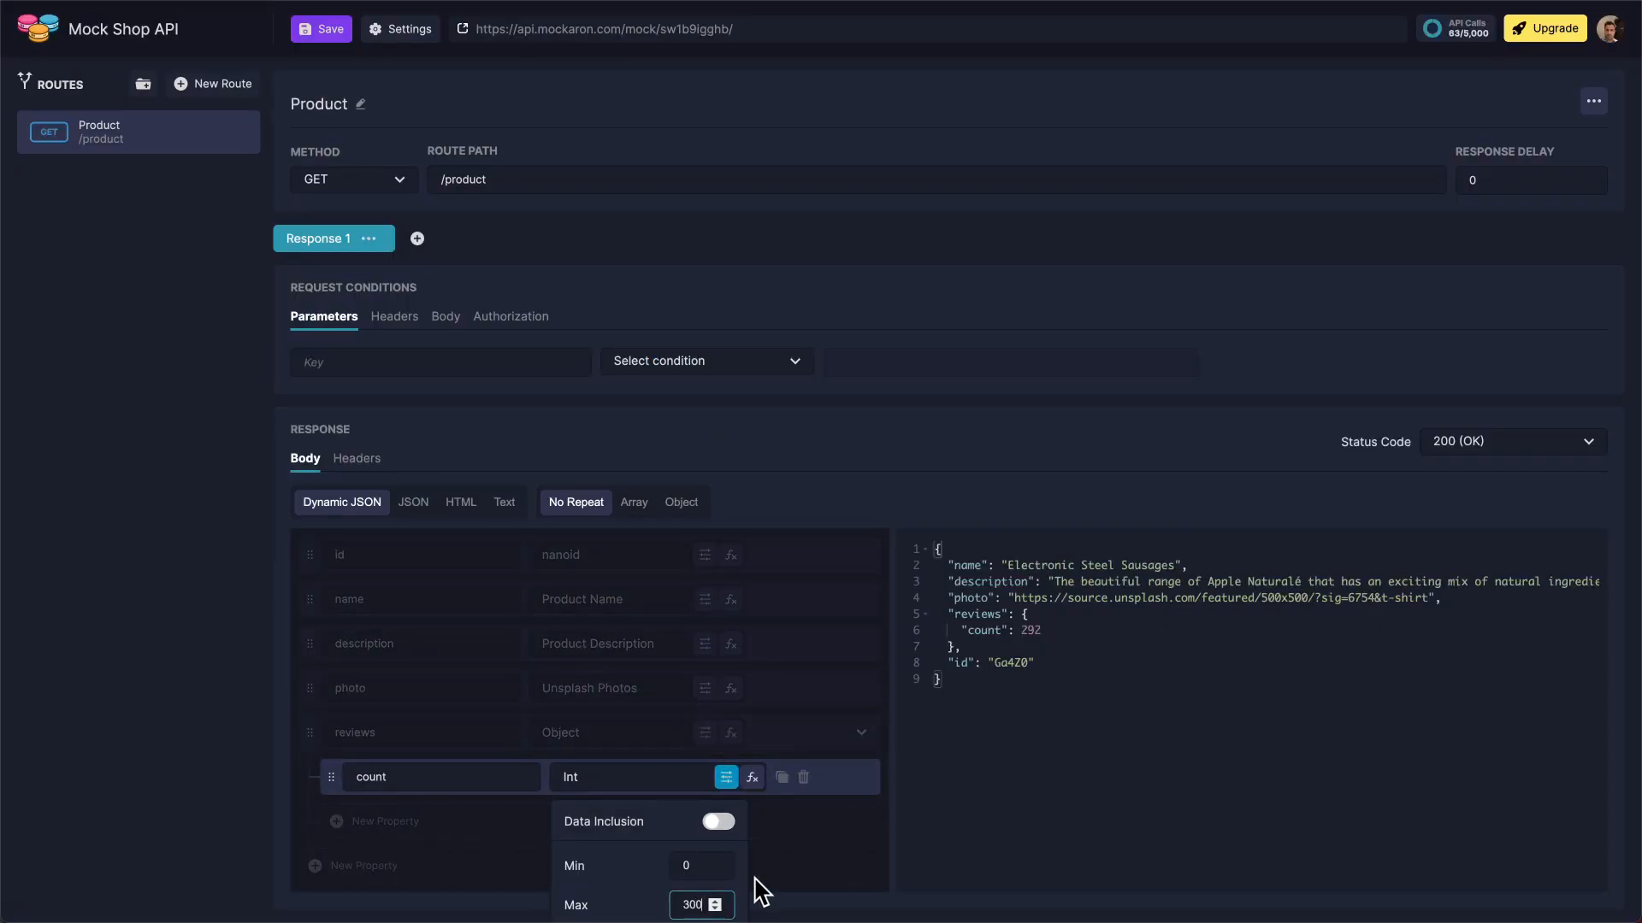
pyautogui.click(781, 879)
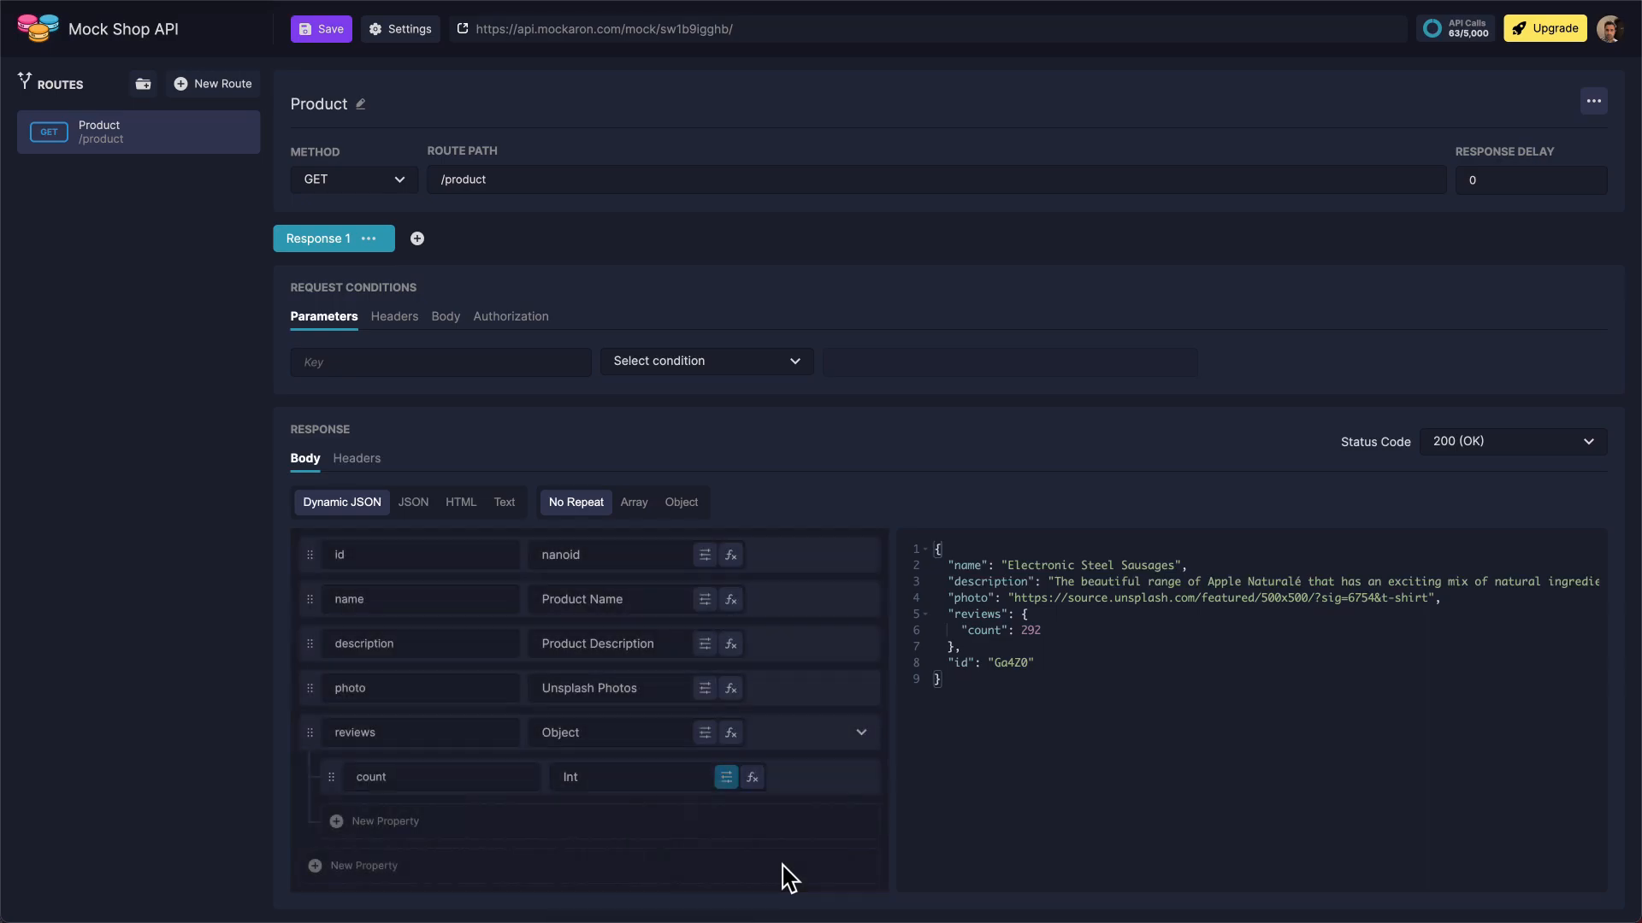
# Add a nested "rate" property inside the reviews object using the Float number generator
pyautogui.click(448, 823)
pyautogui.tripleClick(448, 824)
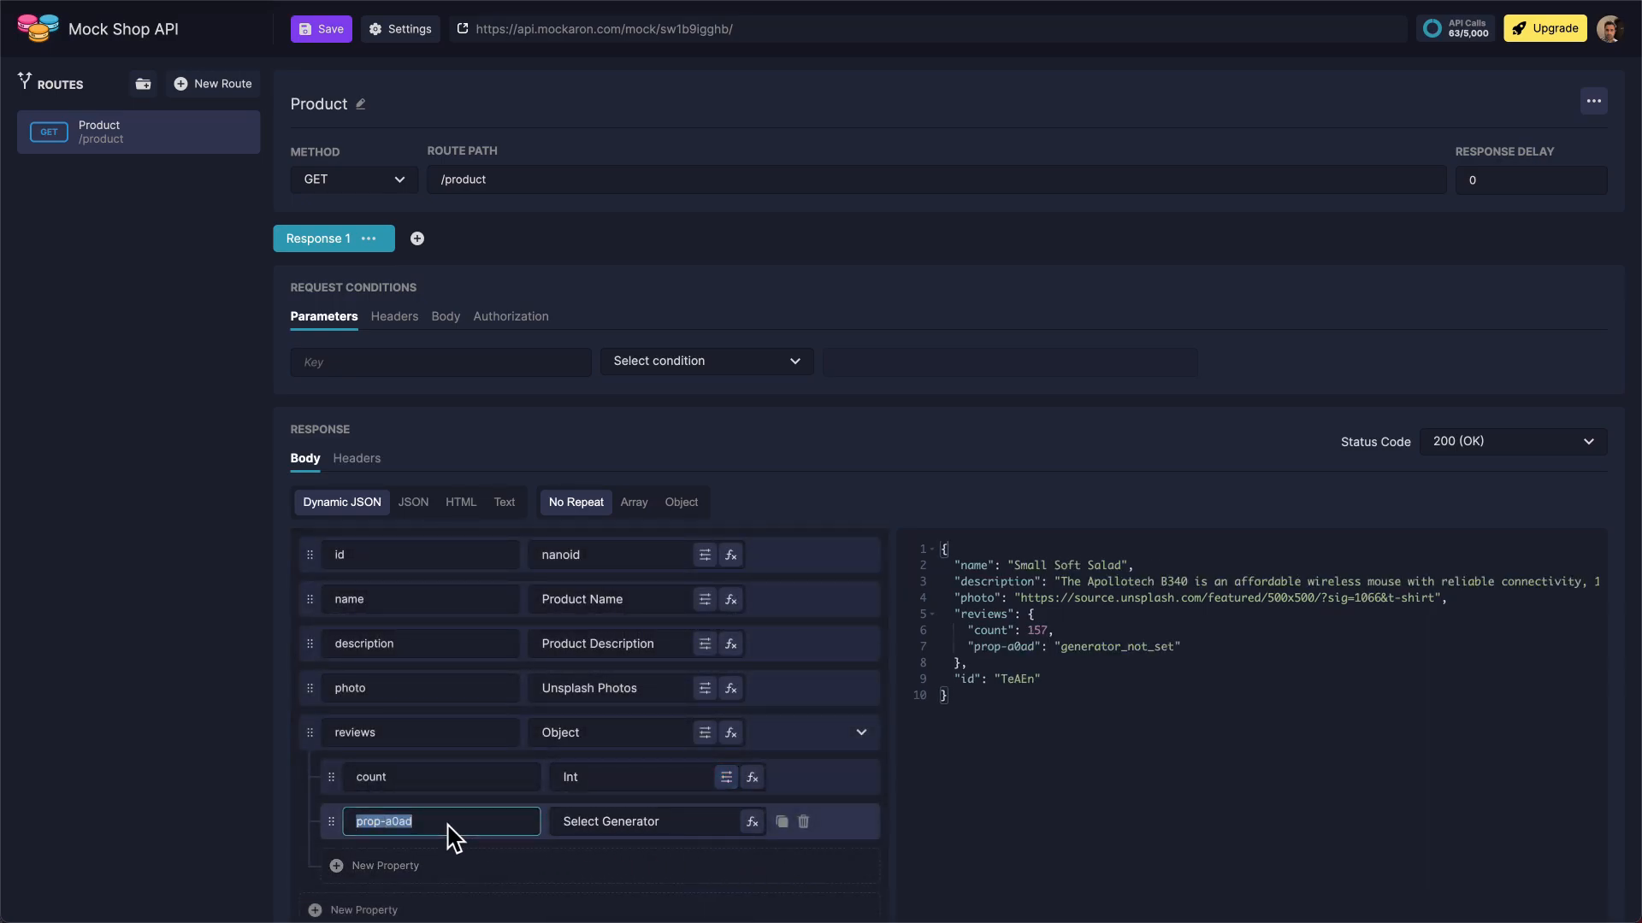
pyautogui.write('rate')
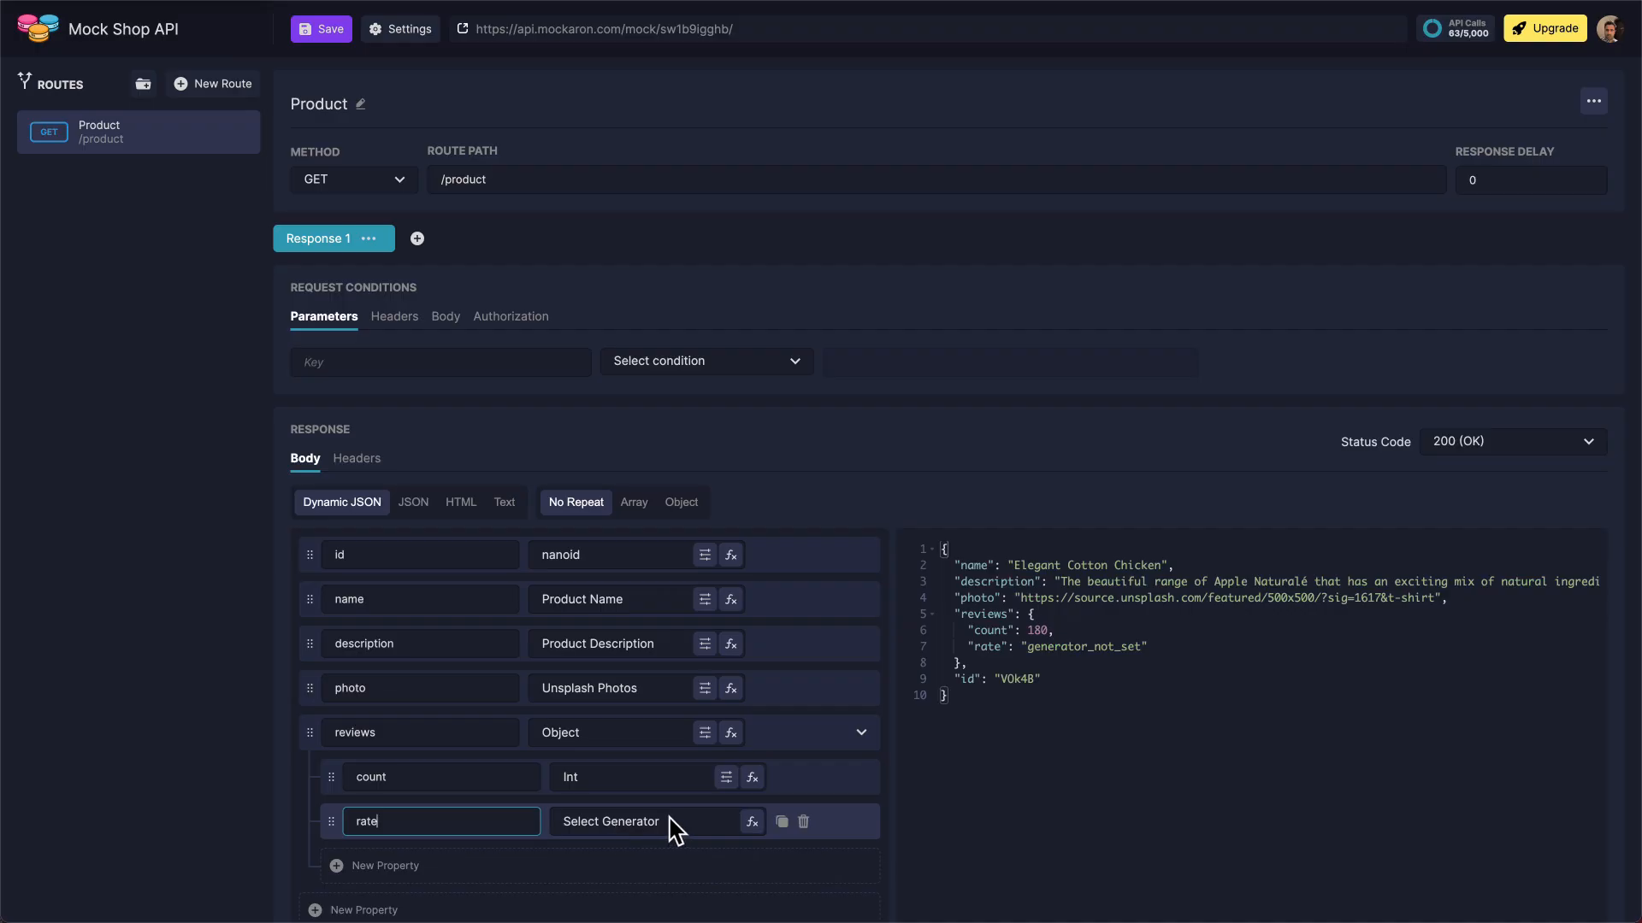
pyautogui.click(670, 821)
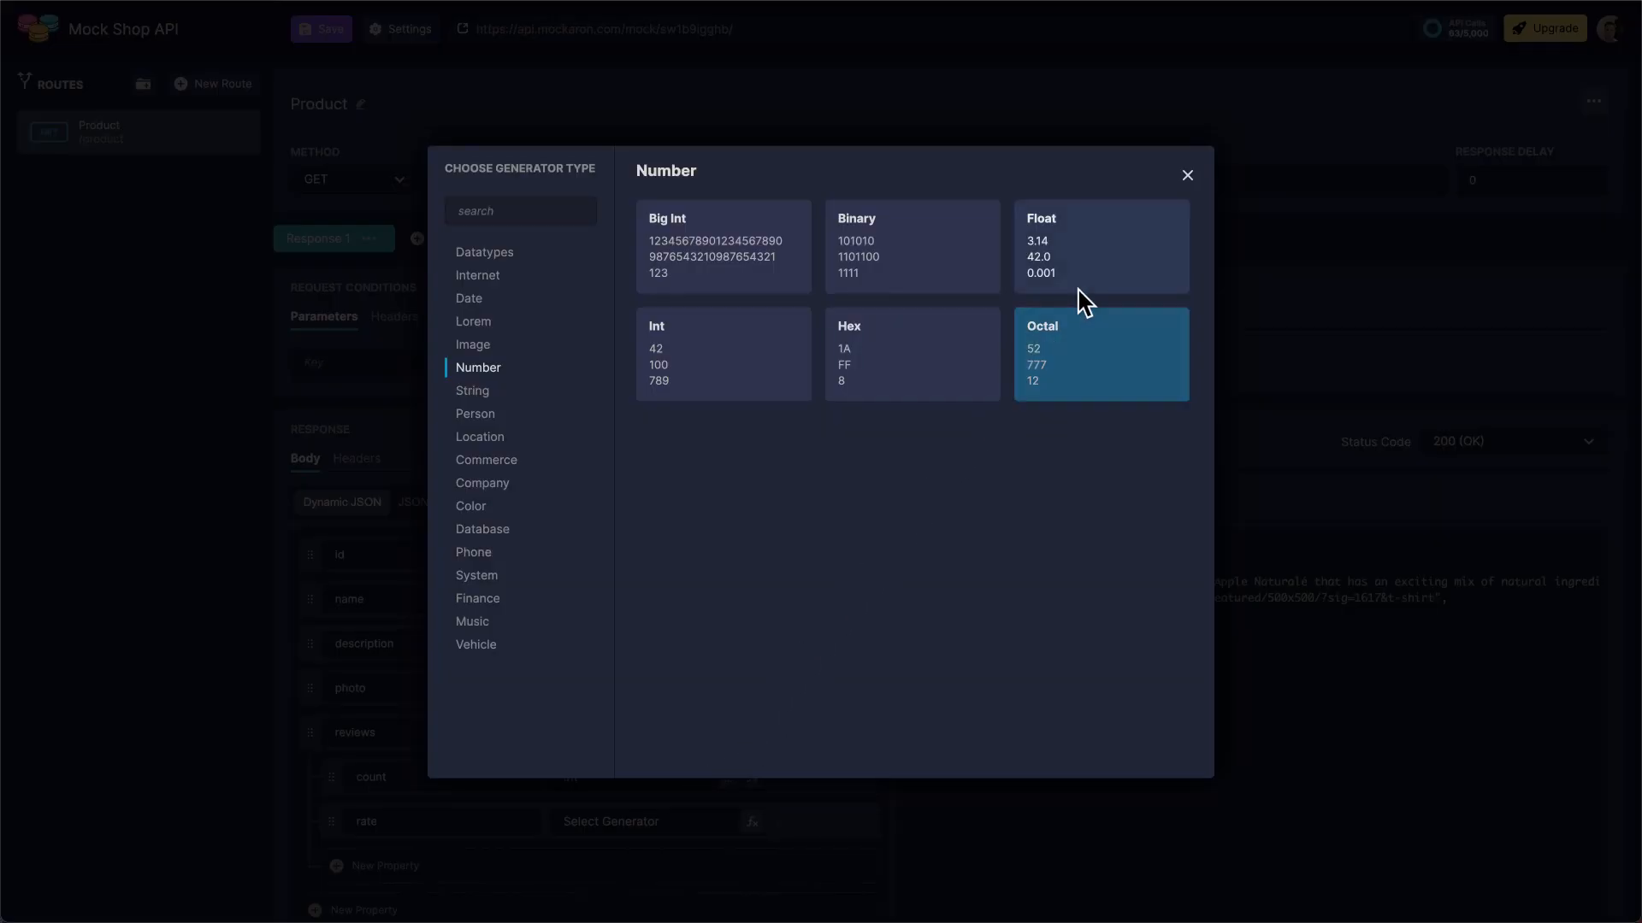
pyautogui.click(1090, 275)
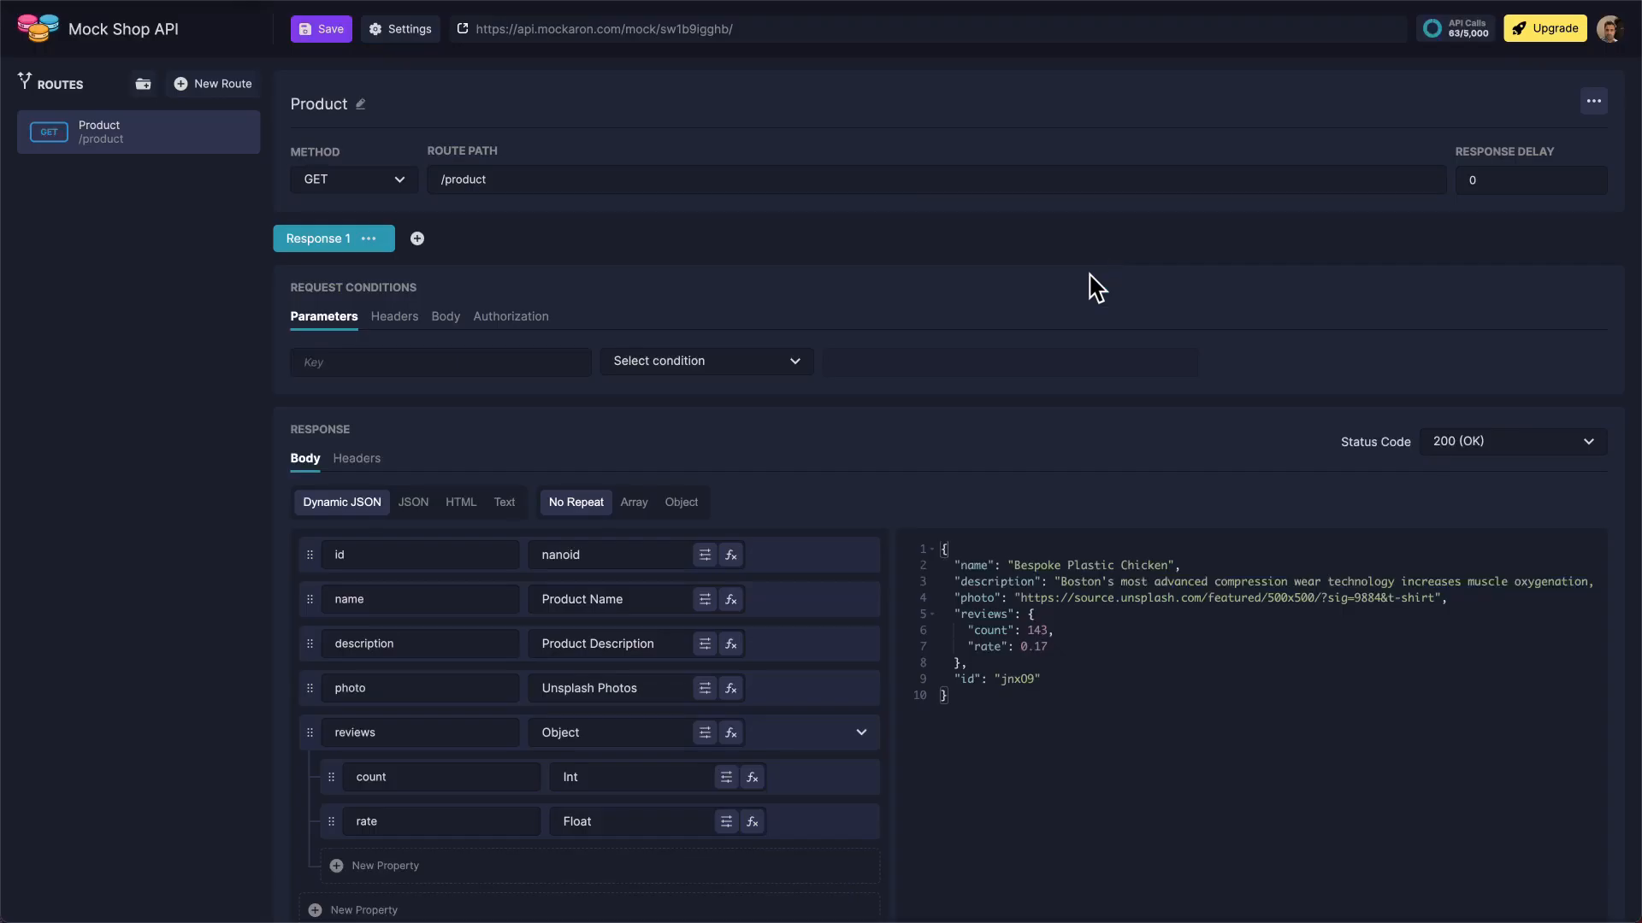
# Set the rate property's Float generator to a maximum of 5 and a precision of 0.1
pyautogui.click(726, 822)
pyautogui.doubleClick(695, 737)
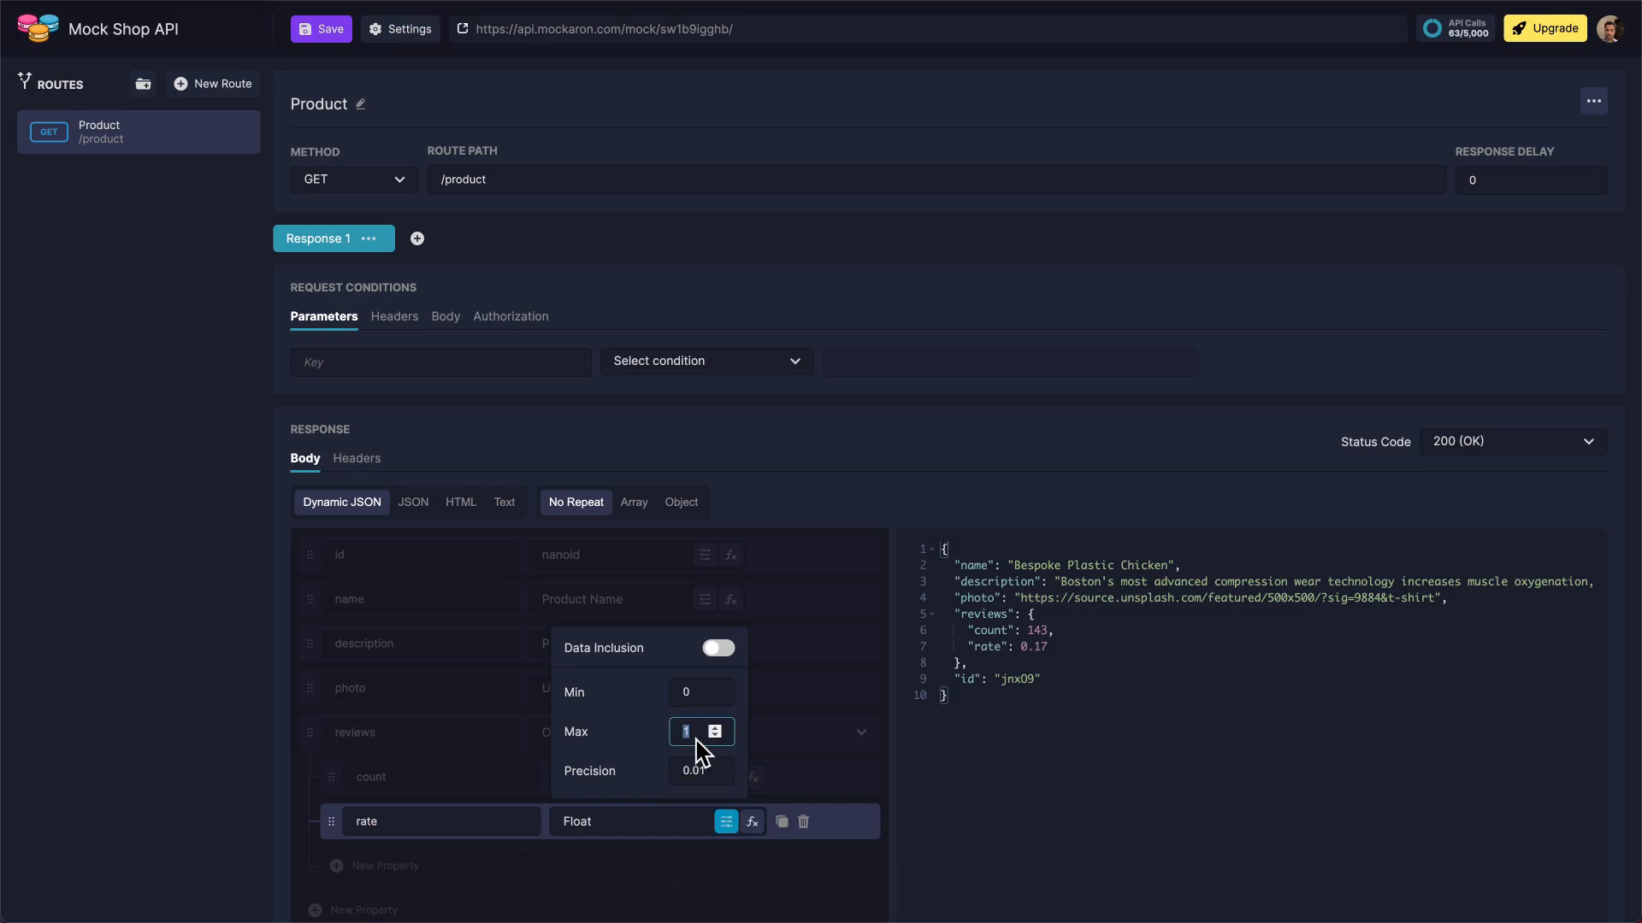
pyautogui.write('5')
pyautogui.doubleClick(703, 773)
pyautogui.write('0.1')
pyautogui.click(778, 879)
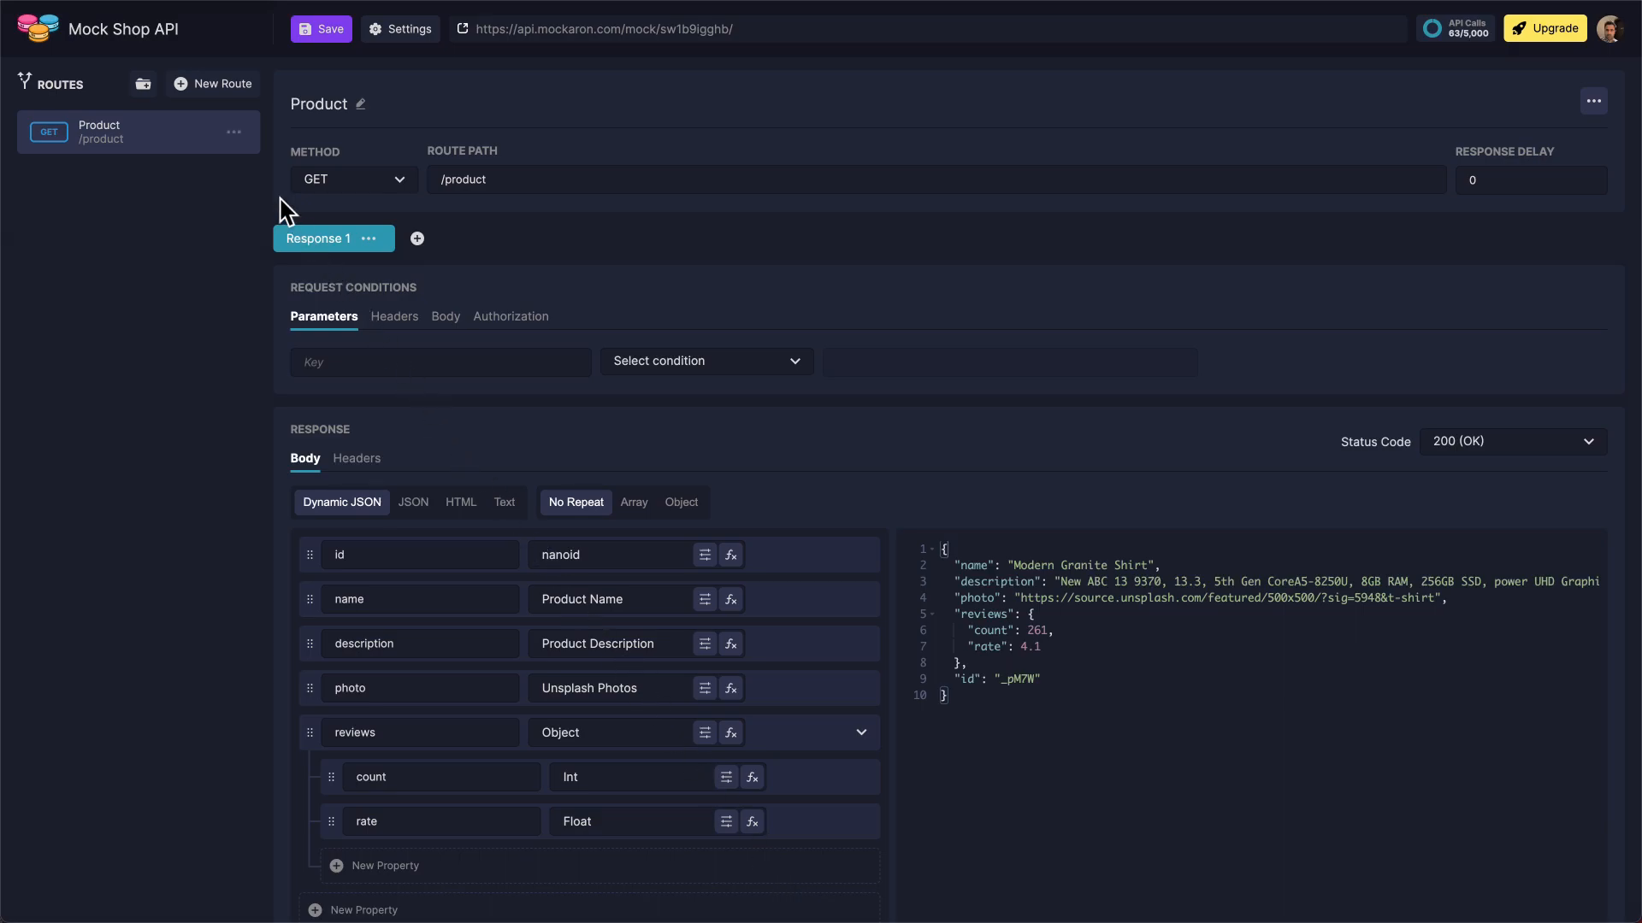
# Duplicate the Product route, rename the copy "Products" and set its route path to /products
pyautogui.click(233, 134)
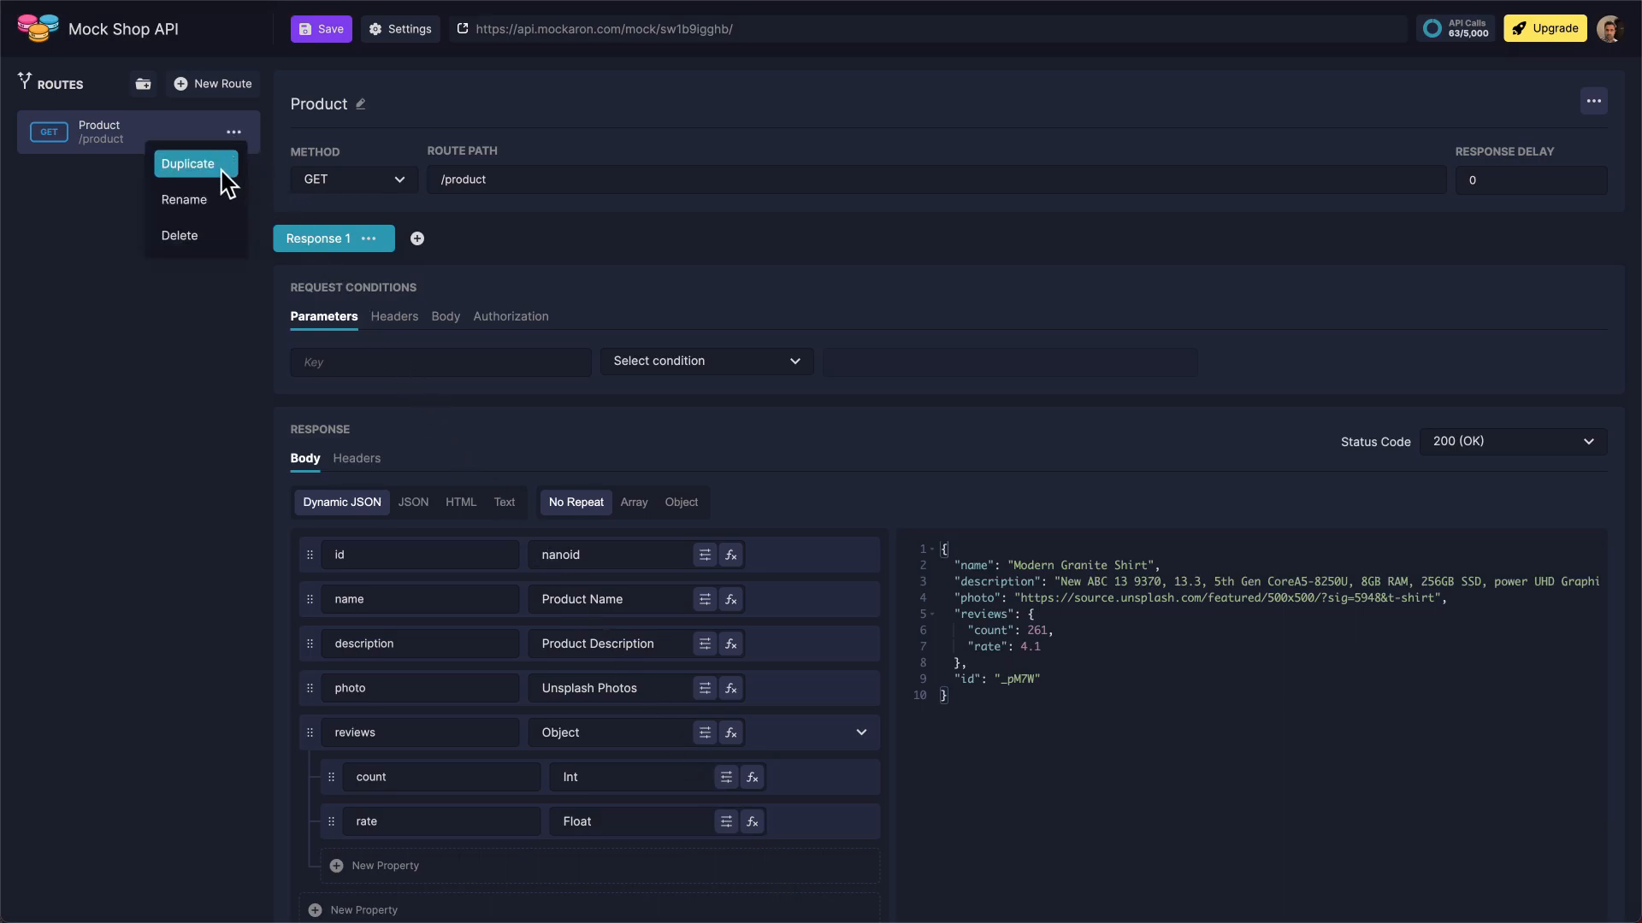
pyautogui.click(221, 169)
pyautogui.click(339, 109)
pyautogui.write('Products')
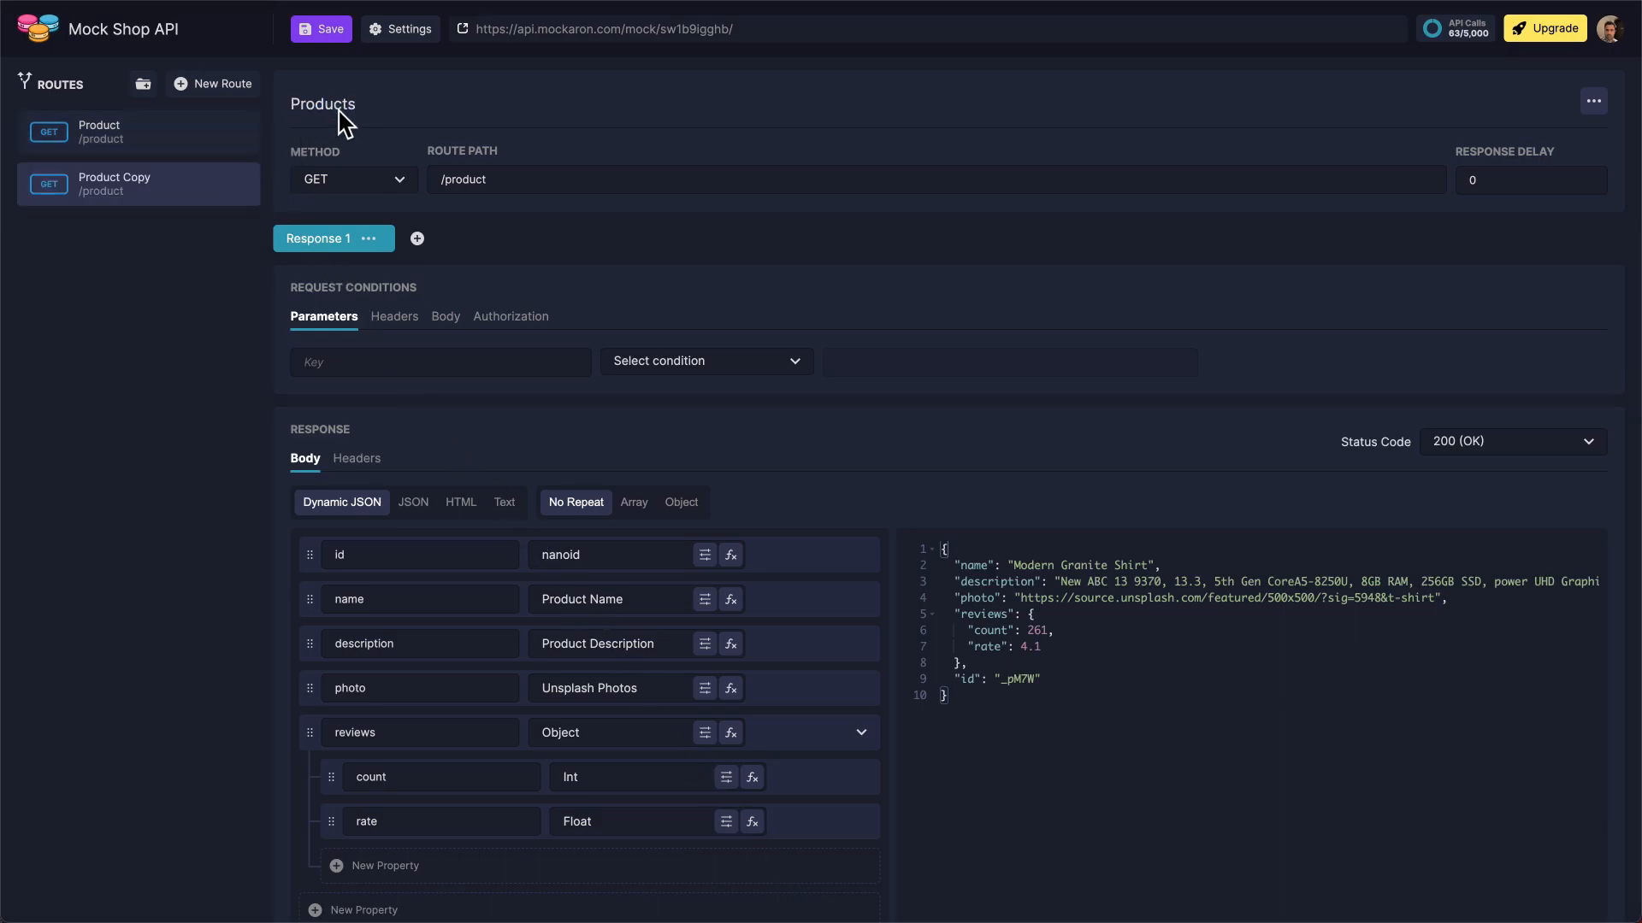
pyautogui.click(500, 193)
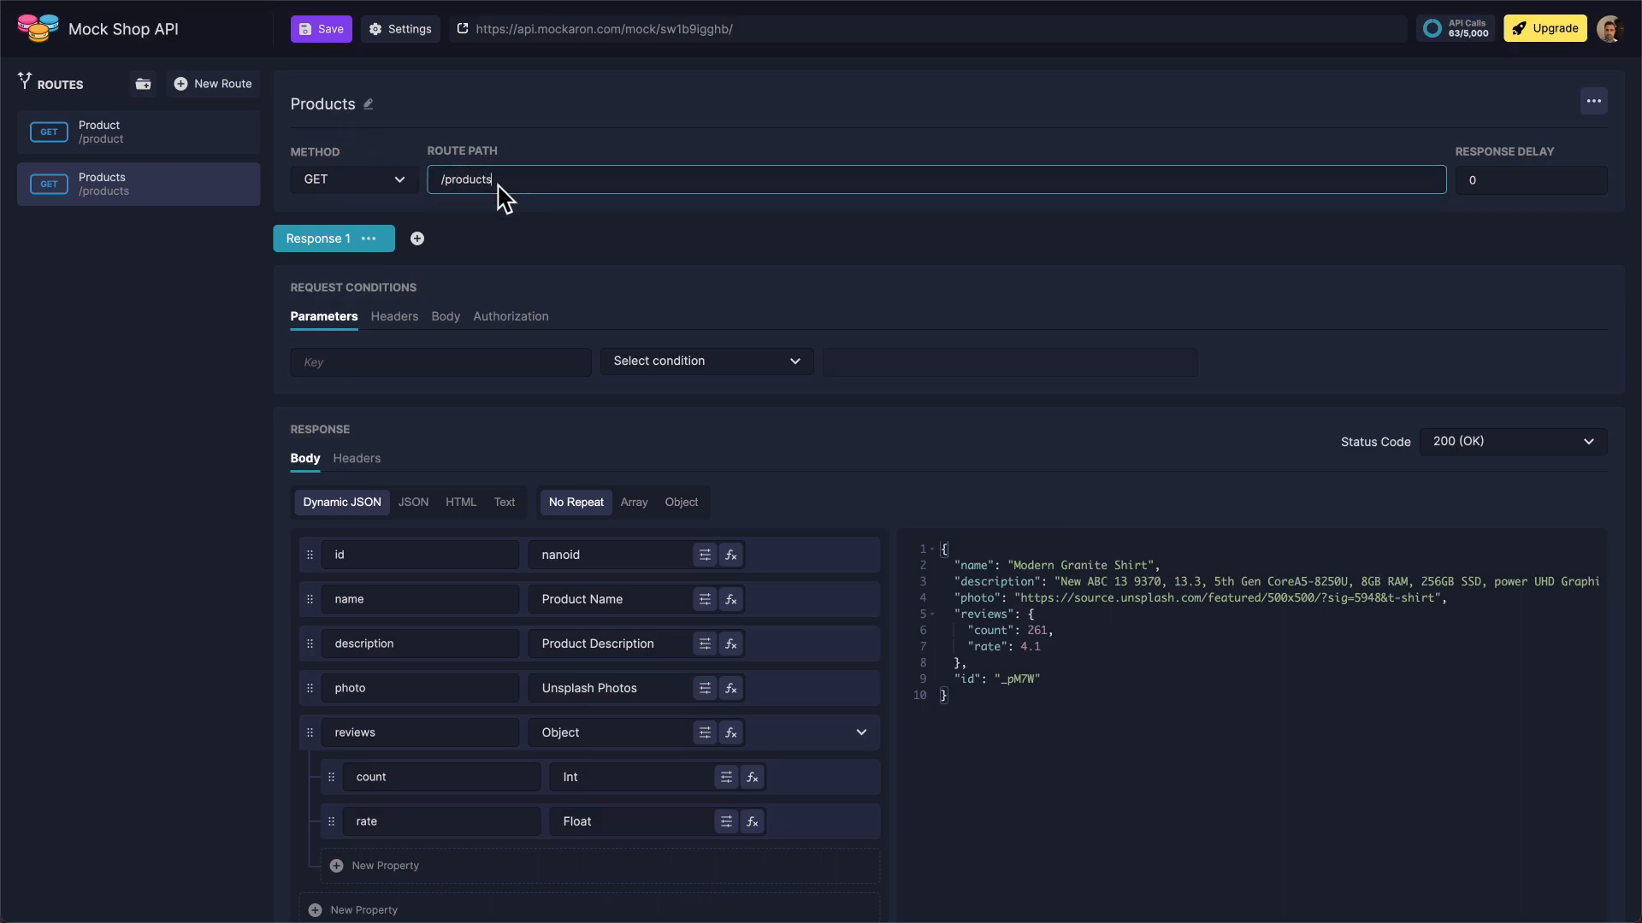
# Make the Products response body repeat as an array with a count of 30
pyautogui.click(639, 506)
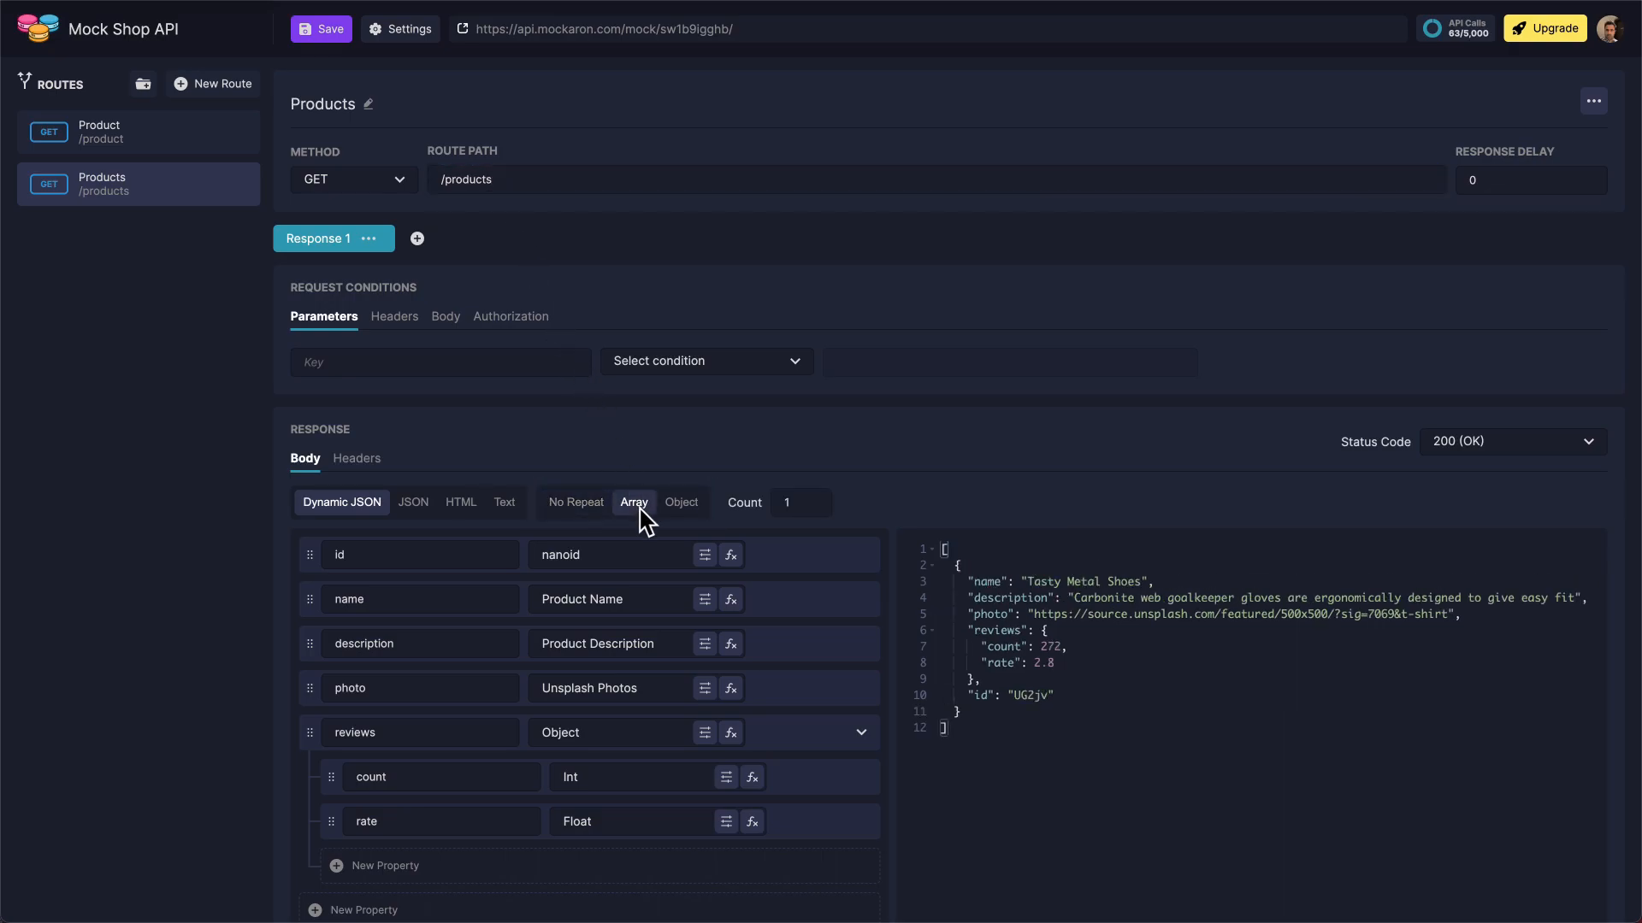
pyautogui.doubleClick(802, 512)
pyautogui.write('30')
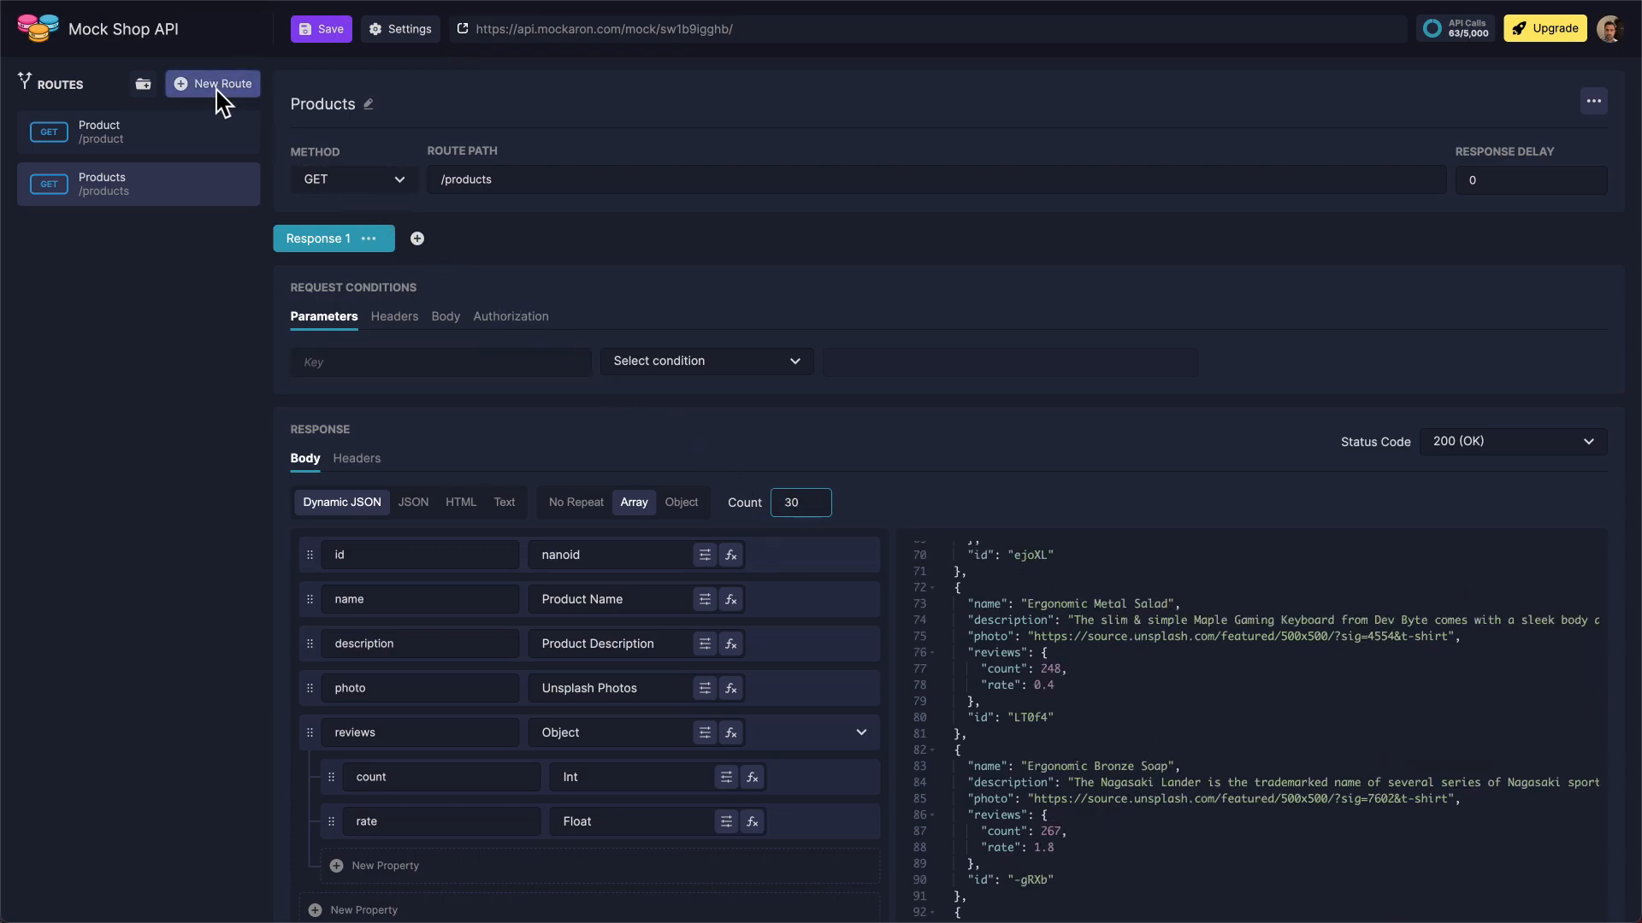
# Create a new route and name it "Registration"
pyautogui.click(219, 85)
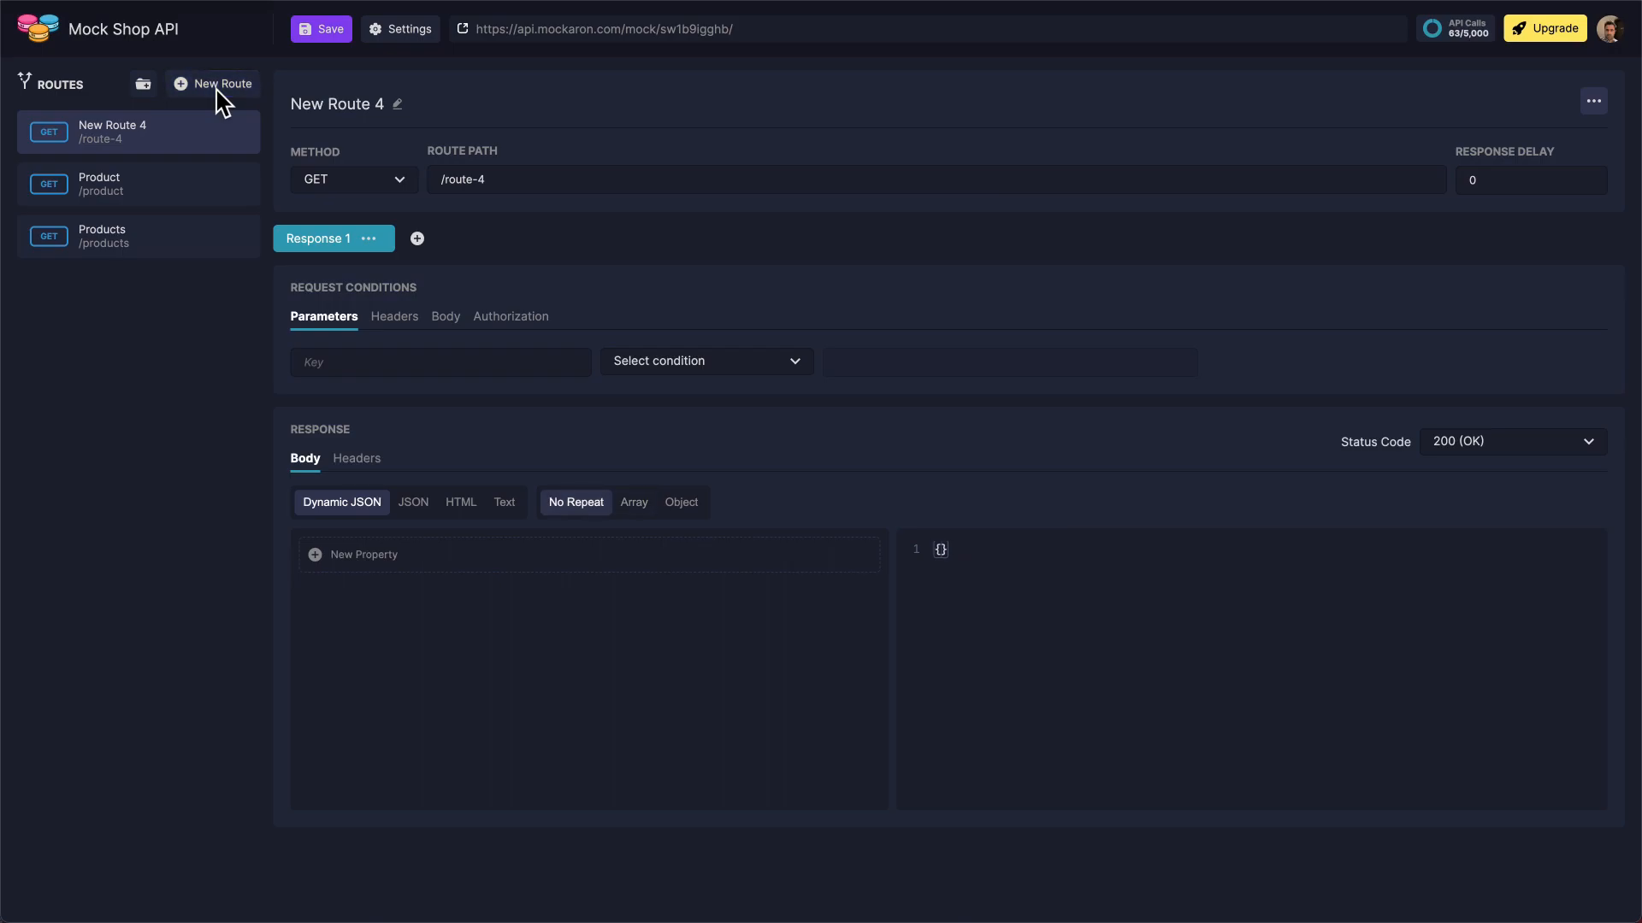
pyautogui.click(344, 108)
pyautogui.write('Registration')
pyautogui.press('Return')
# Set the Registration route's method to POST and its path to /auth/register
pyautogui.click(393, 193)
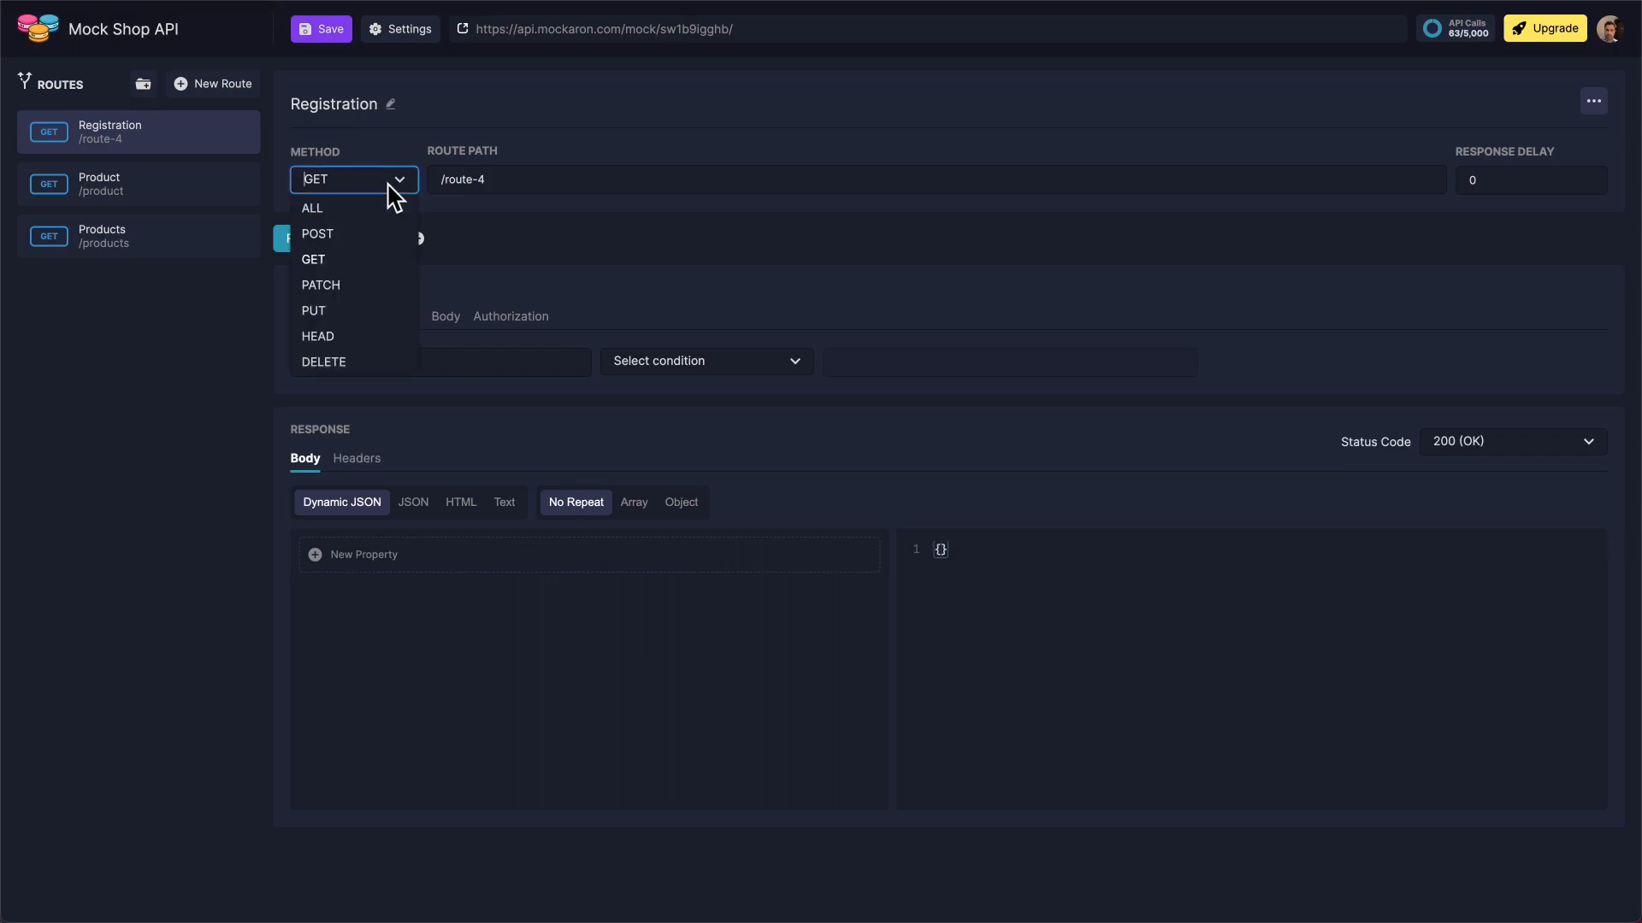
pyautogui.click(395, 229)
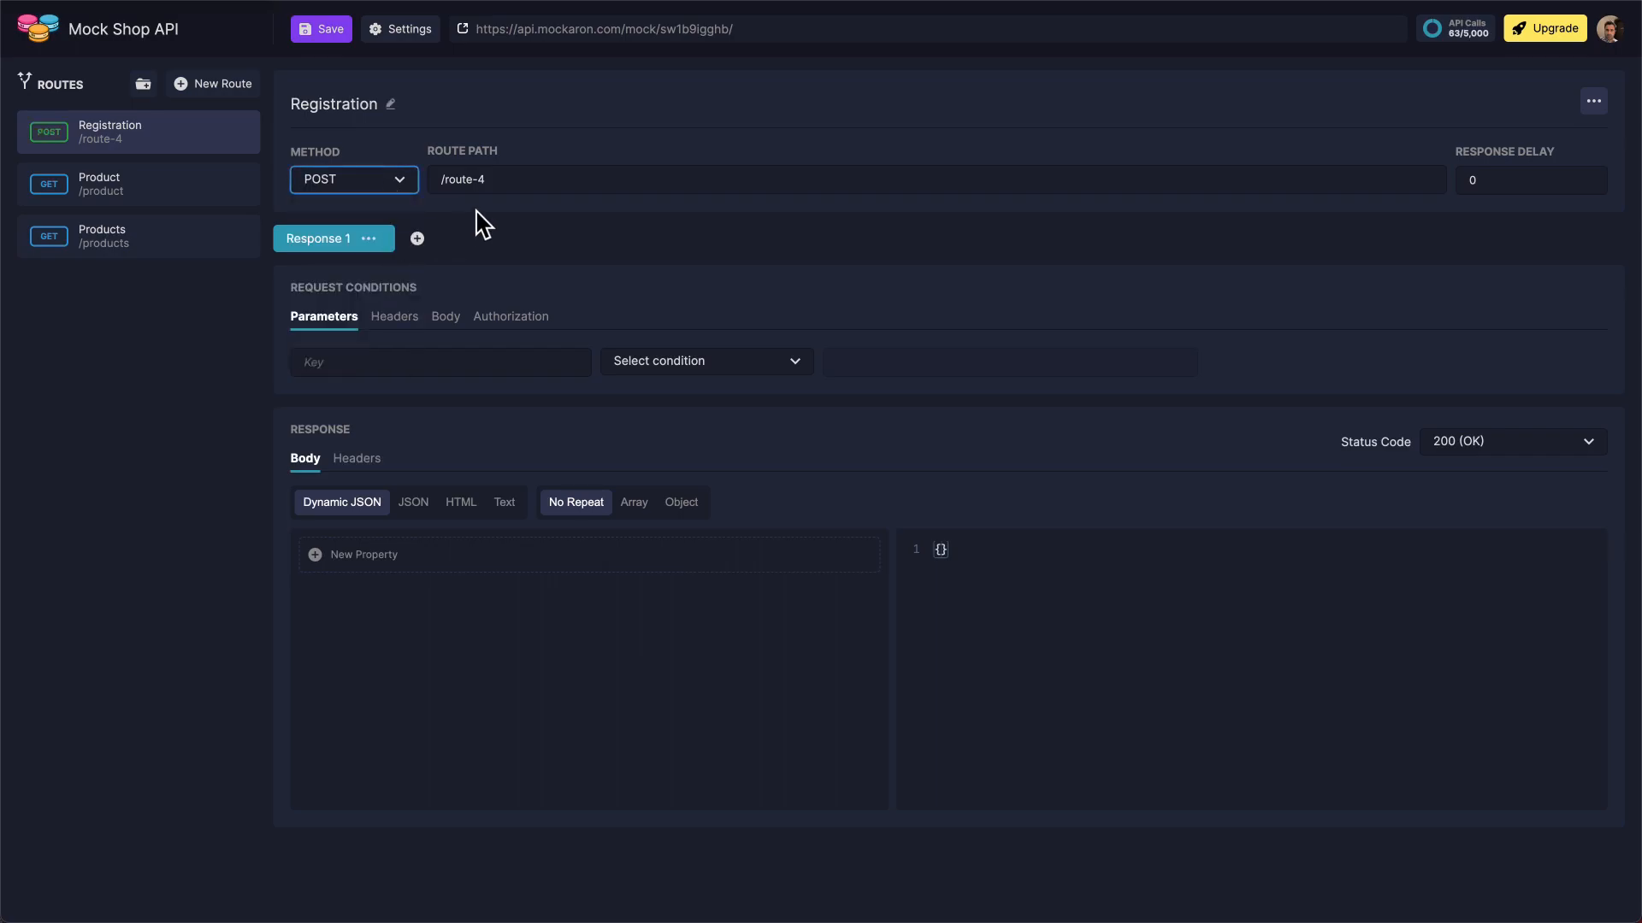
pyautogui.tripleClick(566, 196)
pyautogui.write('/auth/register')
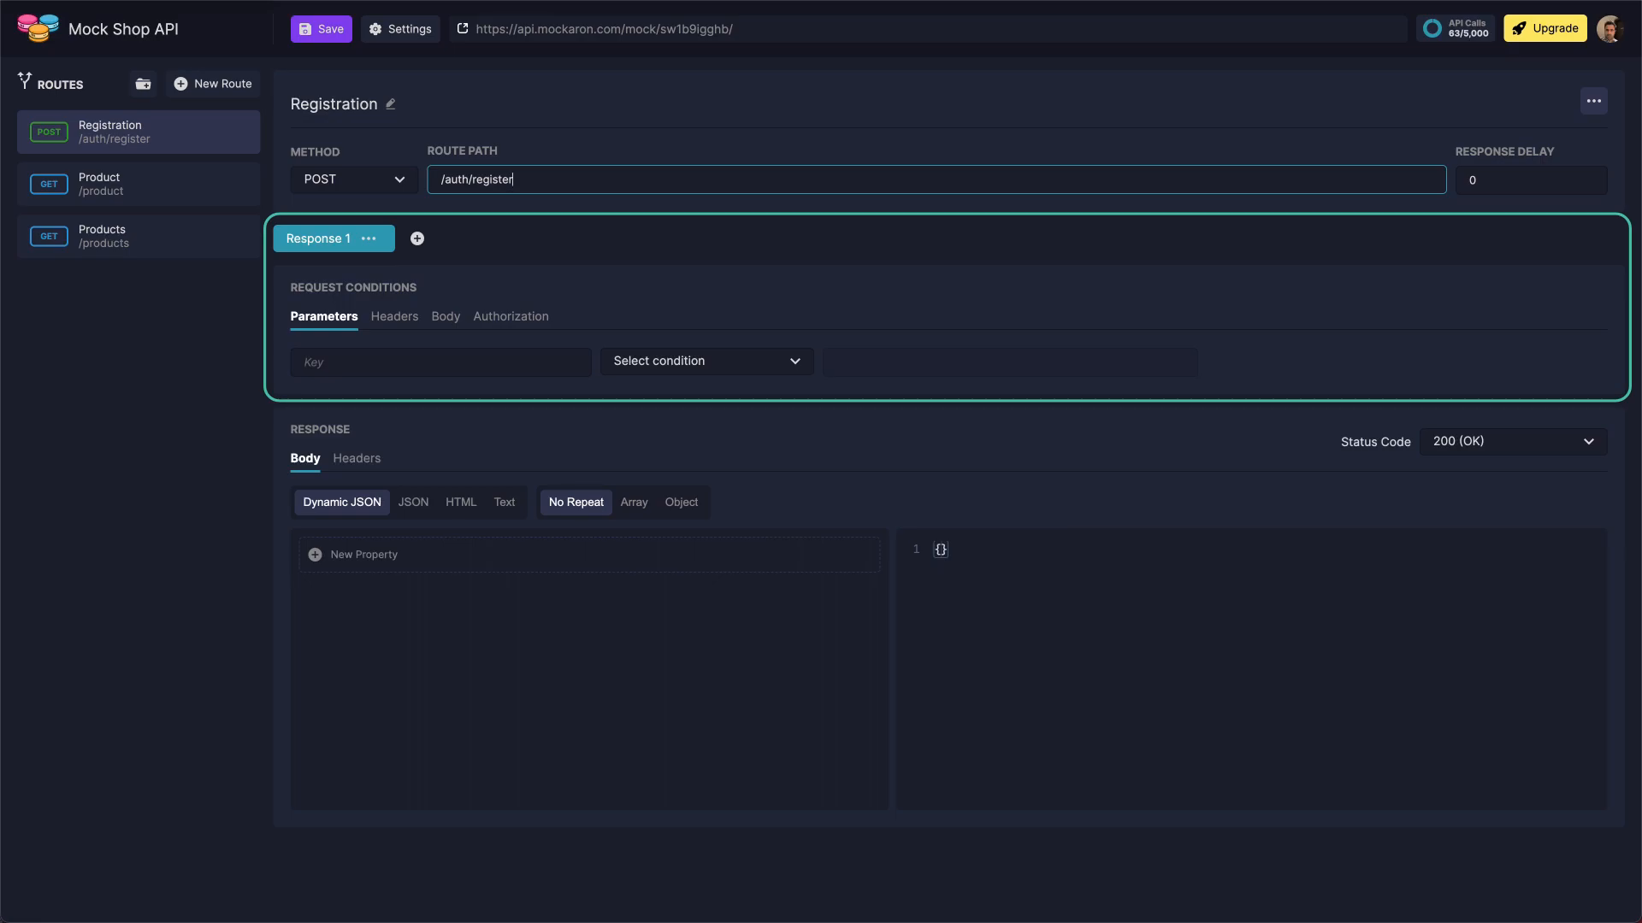
# Add a request body condition to the first Registration response requiring "username" to be Equal to "user-1"
pyautogui.click(449, 318)
pyautogui.click(374, 371)
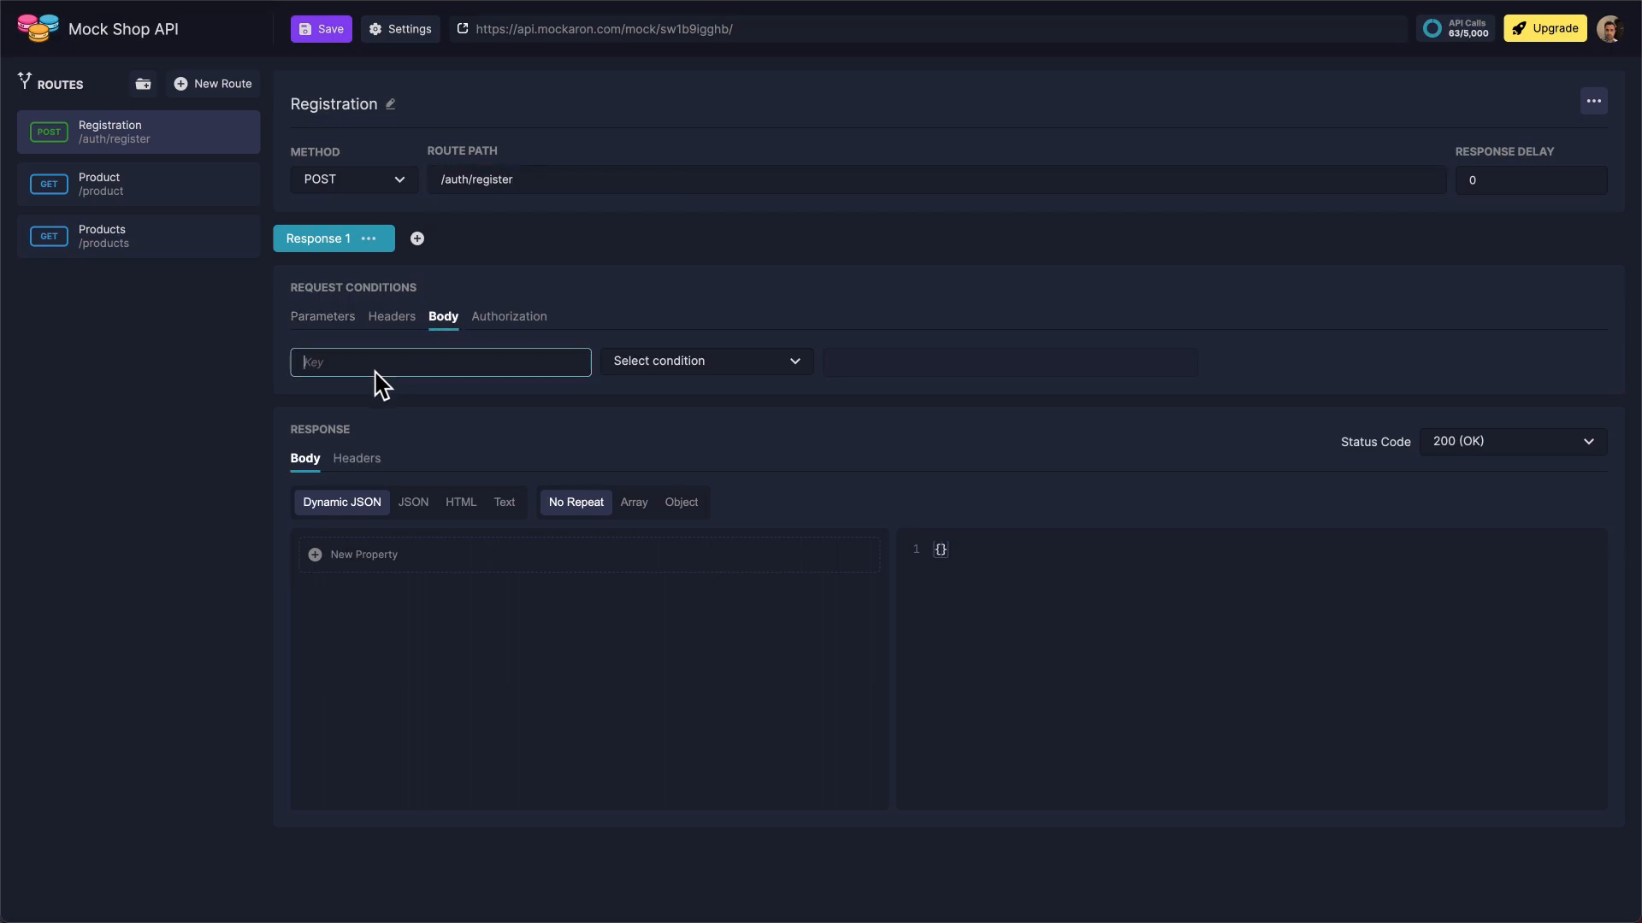
pyautogui.write('username')
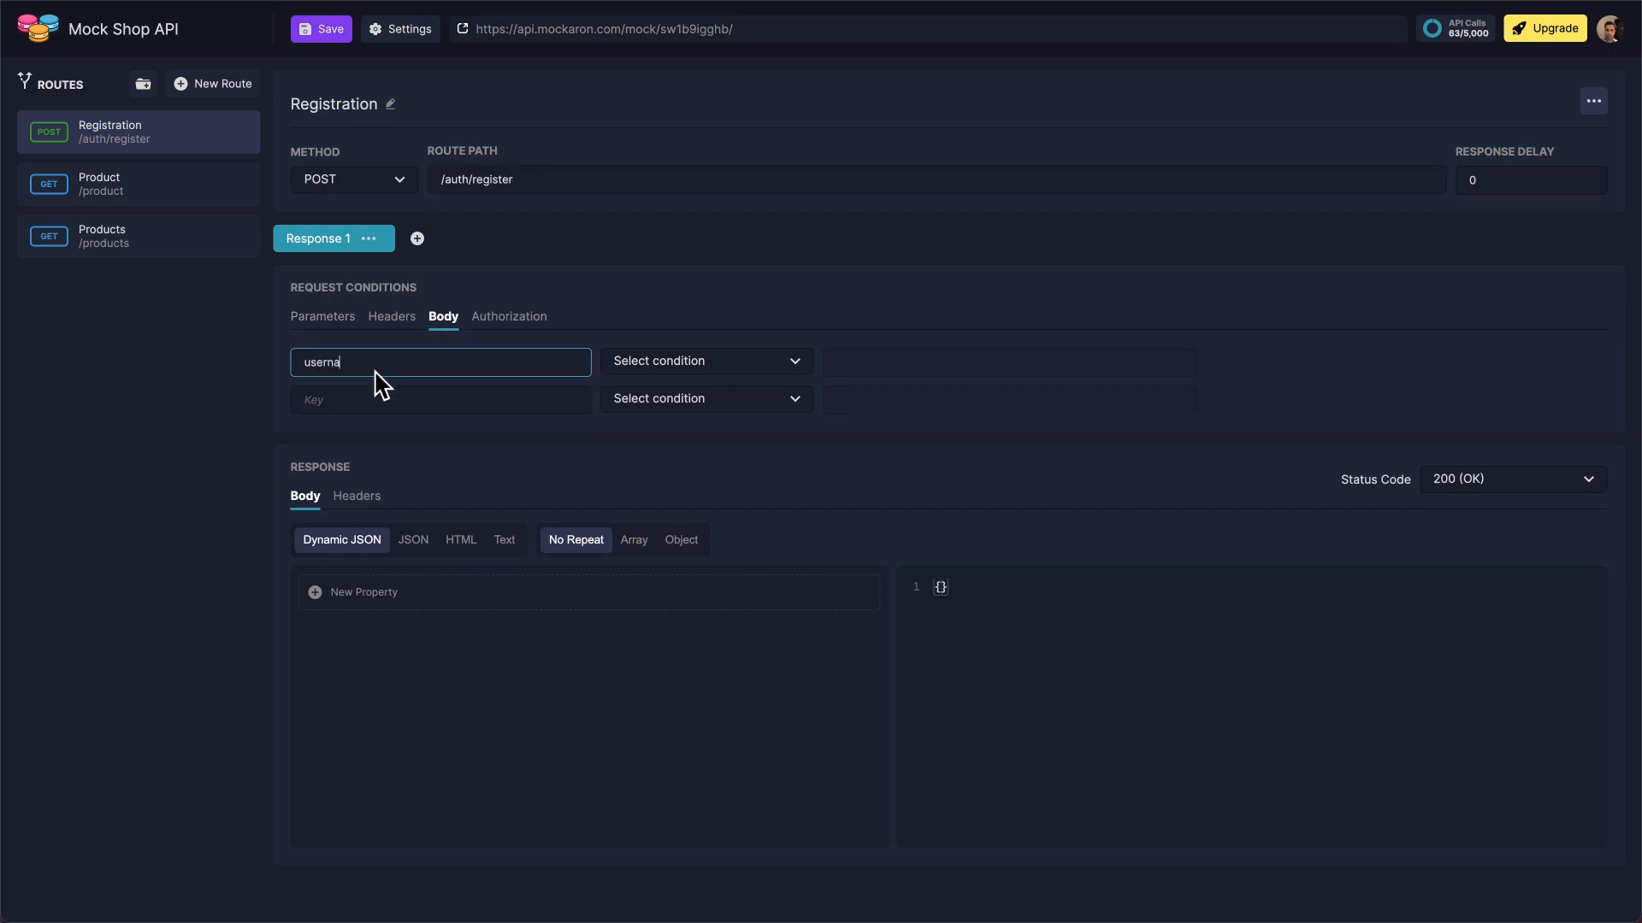
pyautogui.click(743, 366)
pyautogui.click(708, 419)
pyautogui.click(951, 374)
pyautogui.write('user-1')
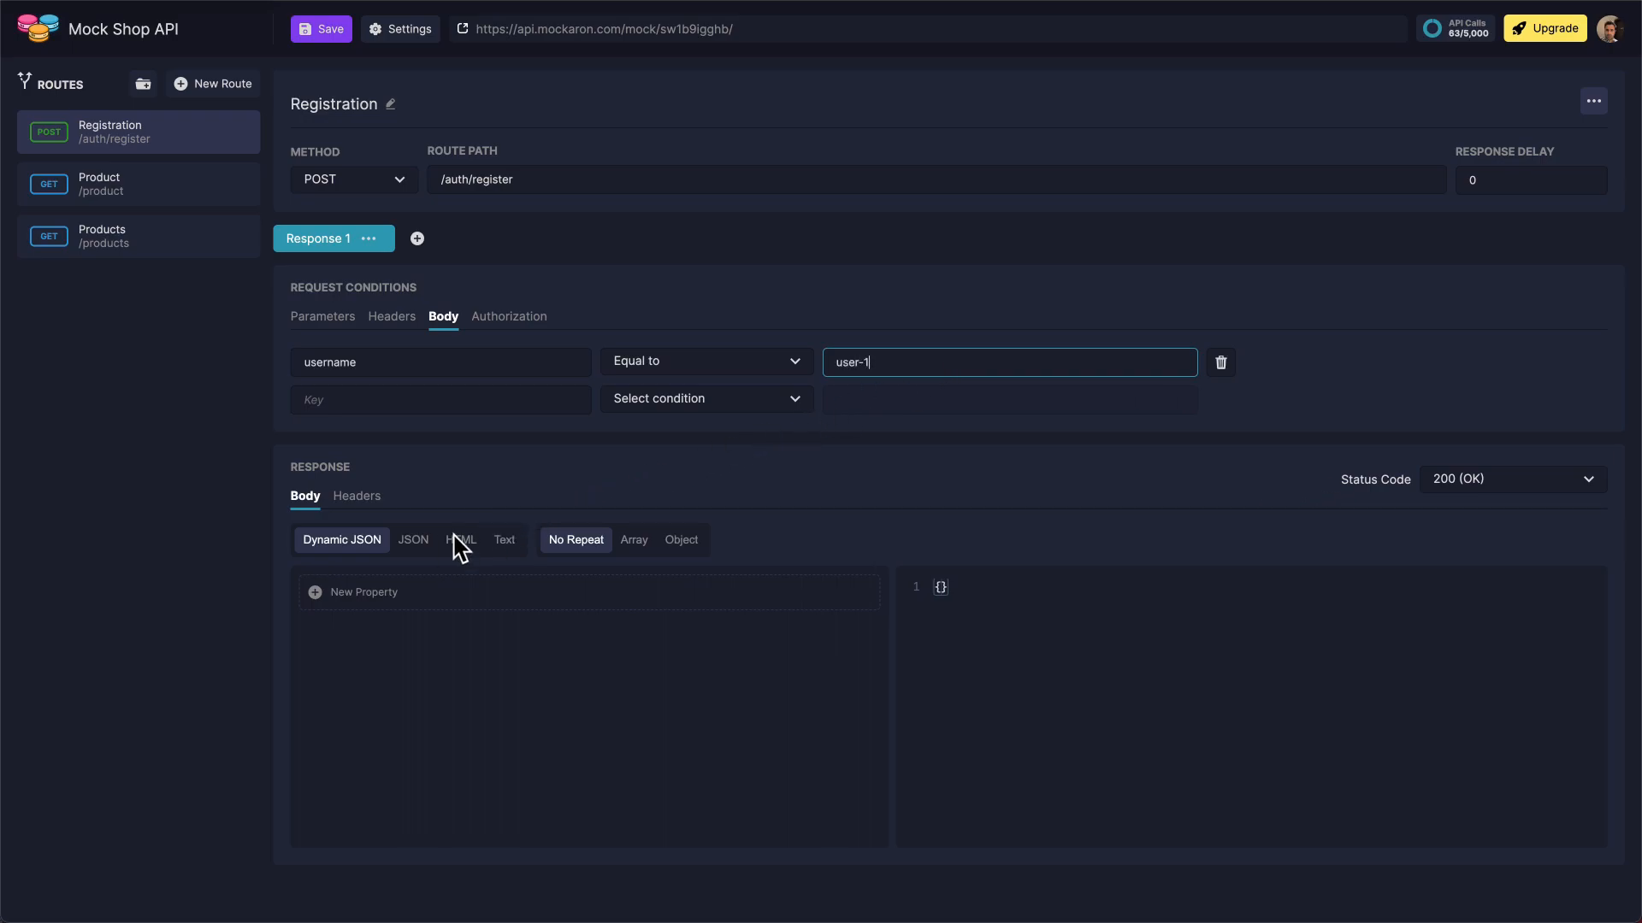
# Give this response a JSON body with the message "User already exists" and set its status code to 409 (Conflict)
pyautogui.click(413, 549)
pyautogui.write('{   "message": "User already exists" }')
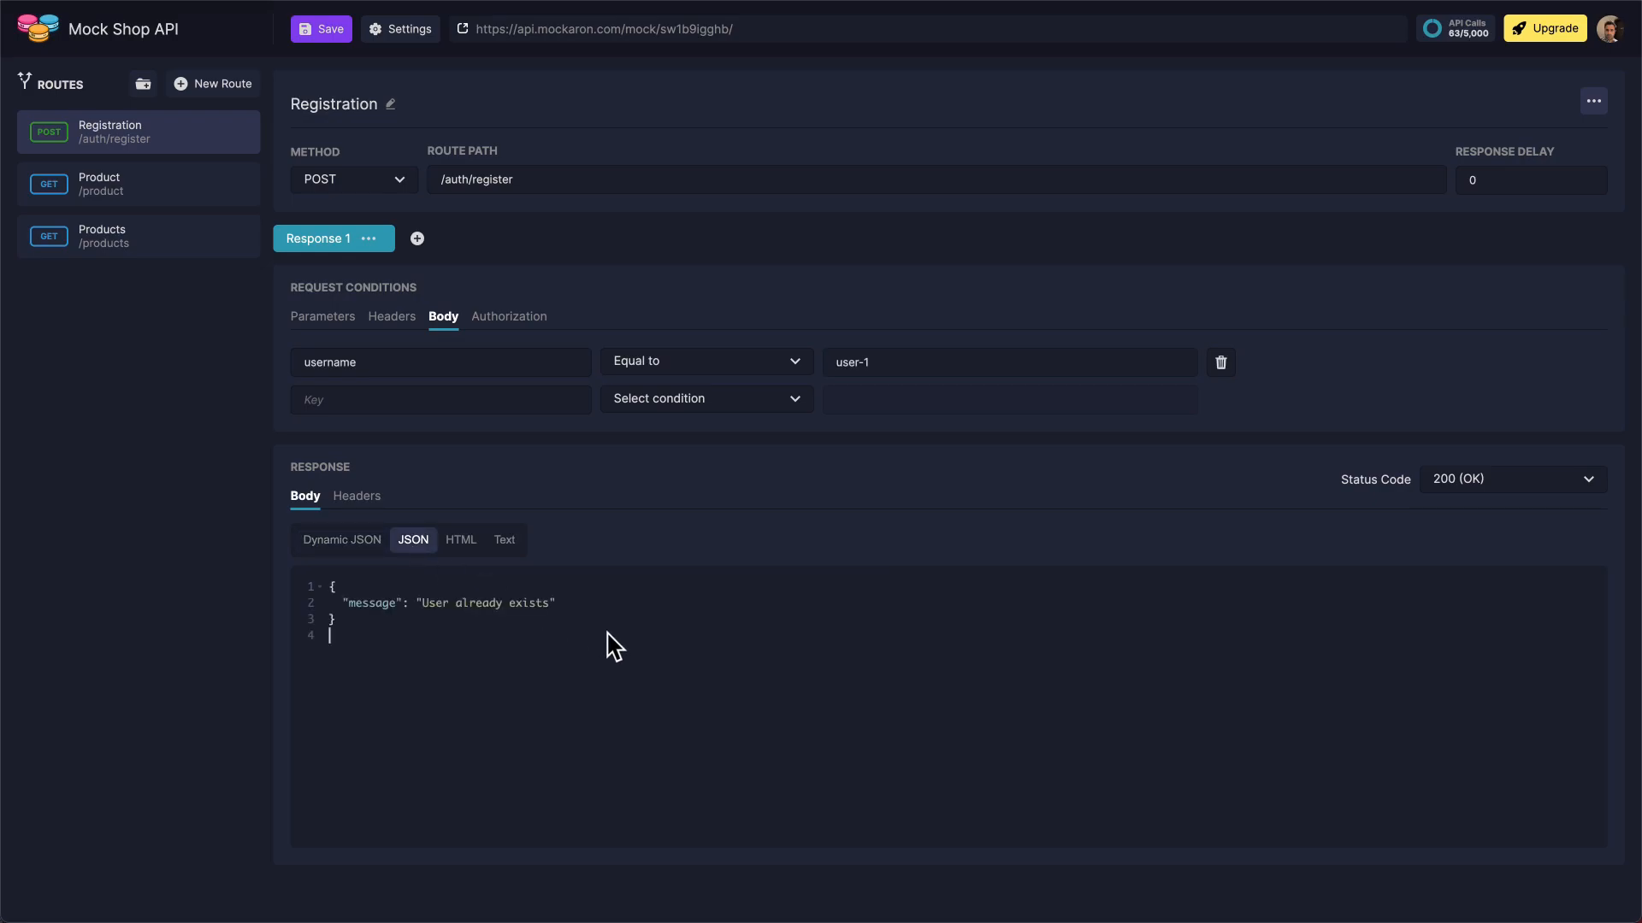
pyautogui.click(1530, 484)
pyautogui.write('409')
pyautogui.press('Return')
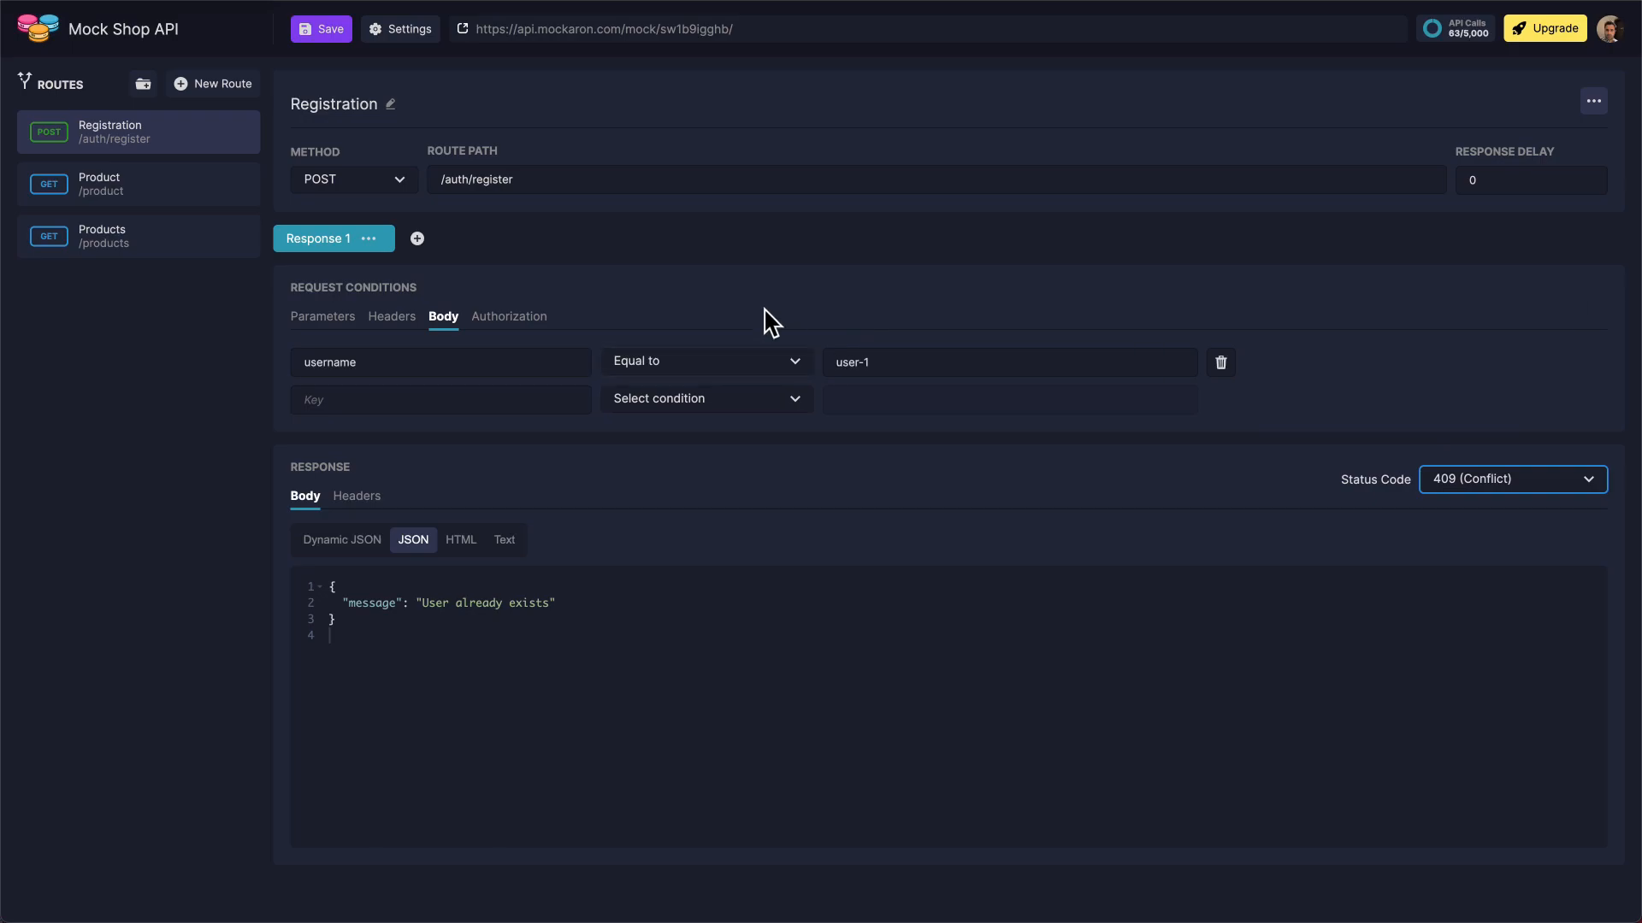
# Add a second response with the JSON message "User registered successfully" to the Registration route and save the mock API
pyautogui.click(418, 239)
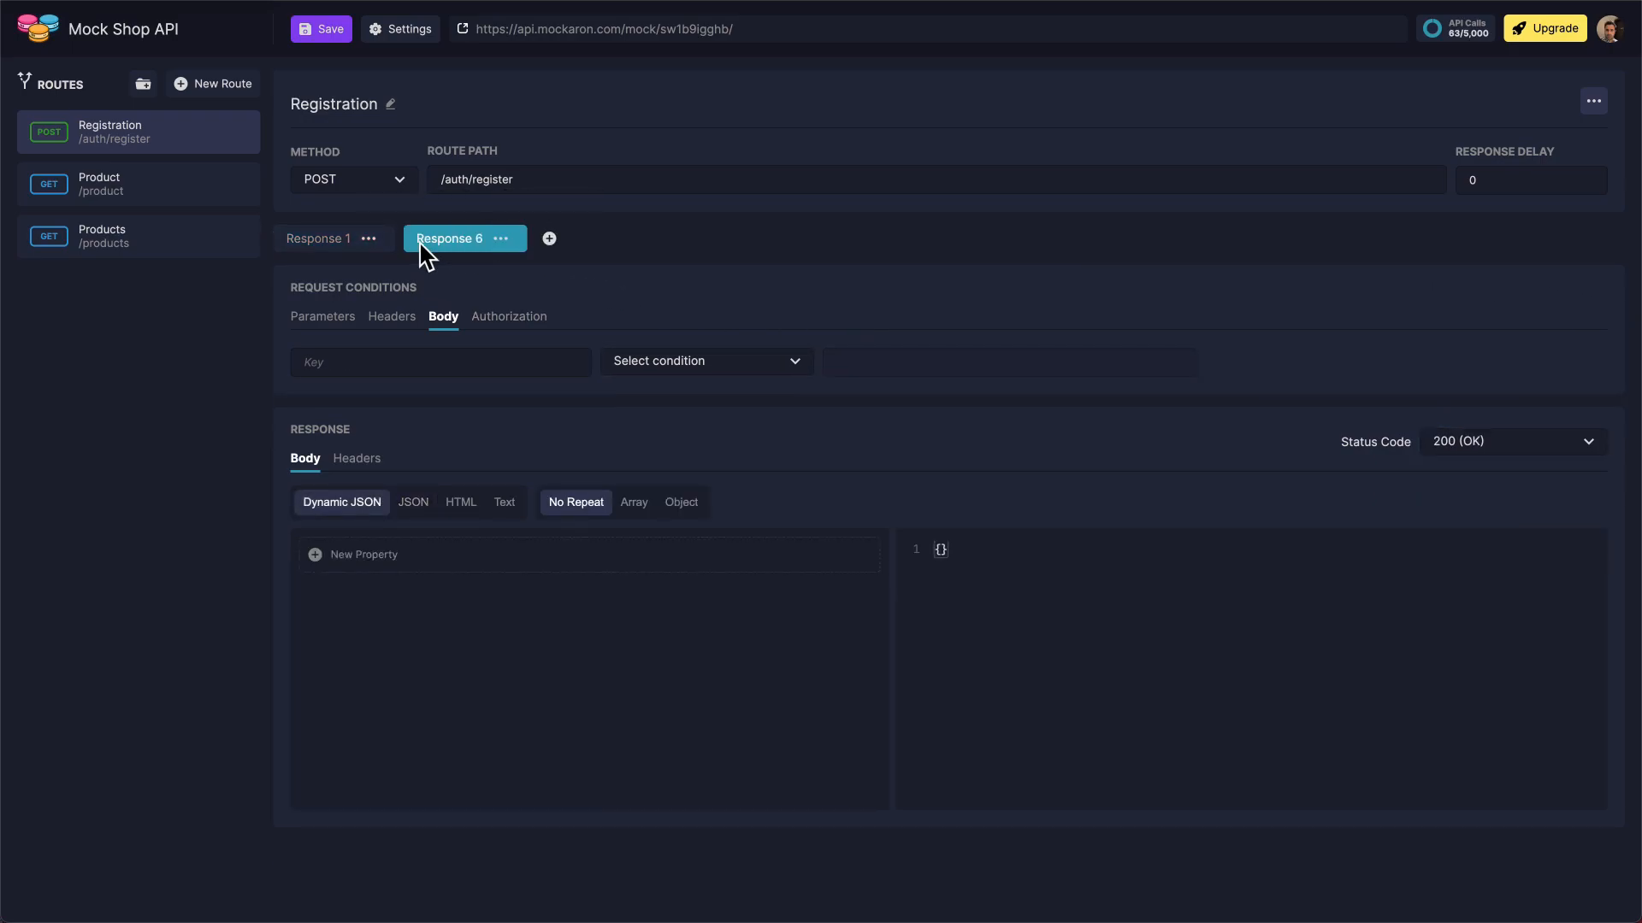
pyautogui.click(421, 511)
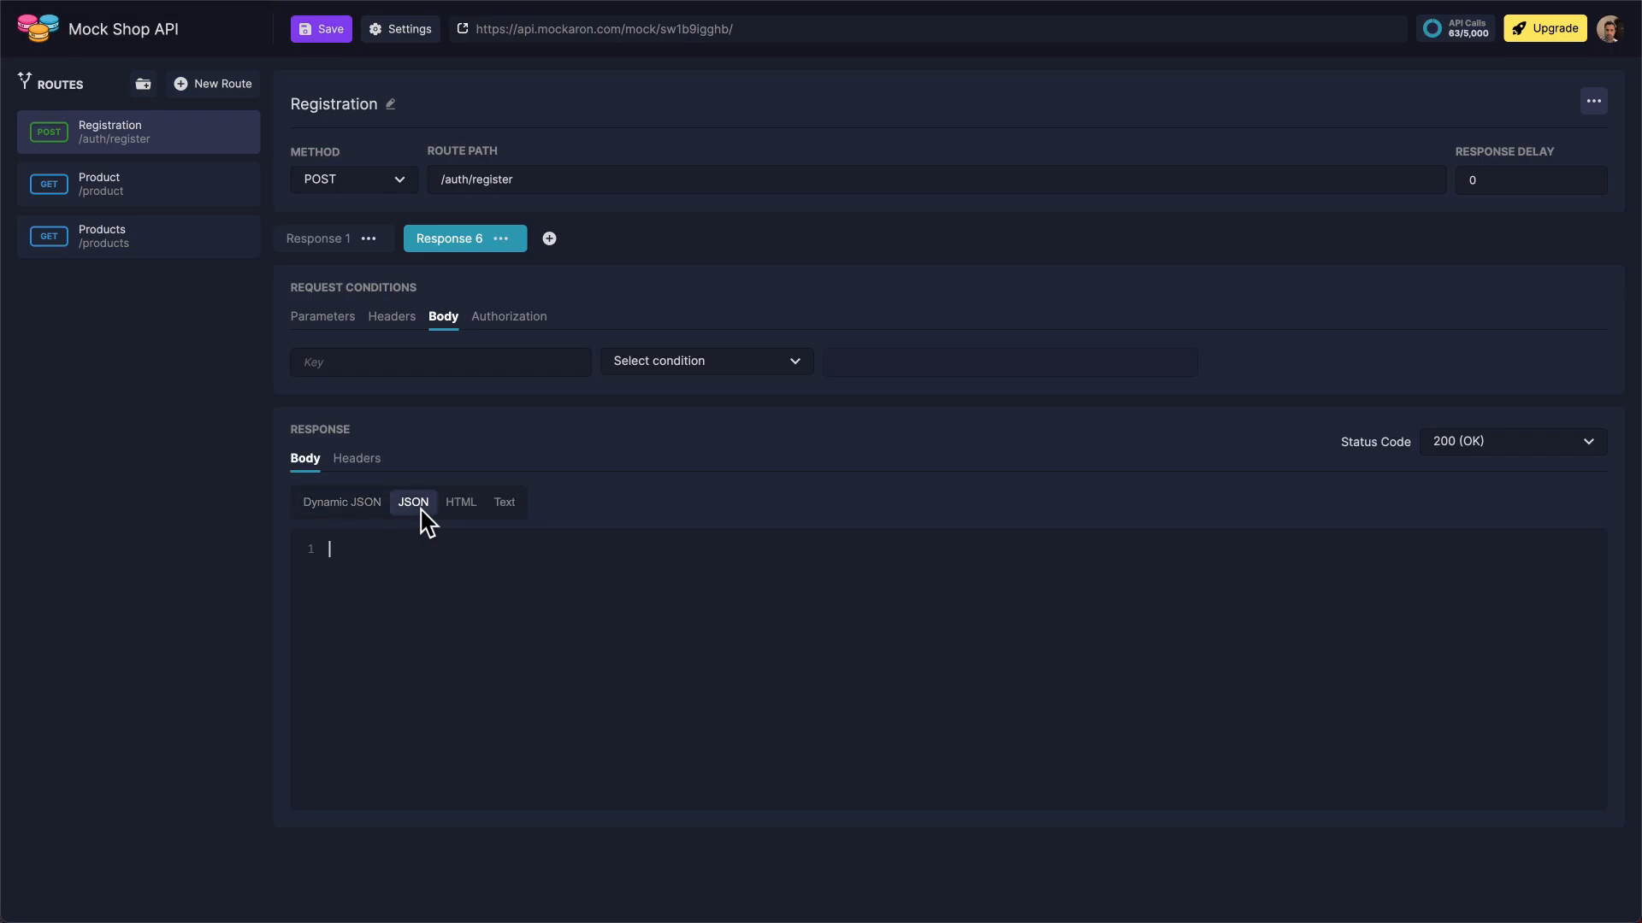
pyautogui.write('{   "message": "User registered successfully" }')
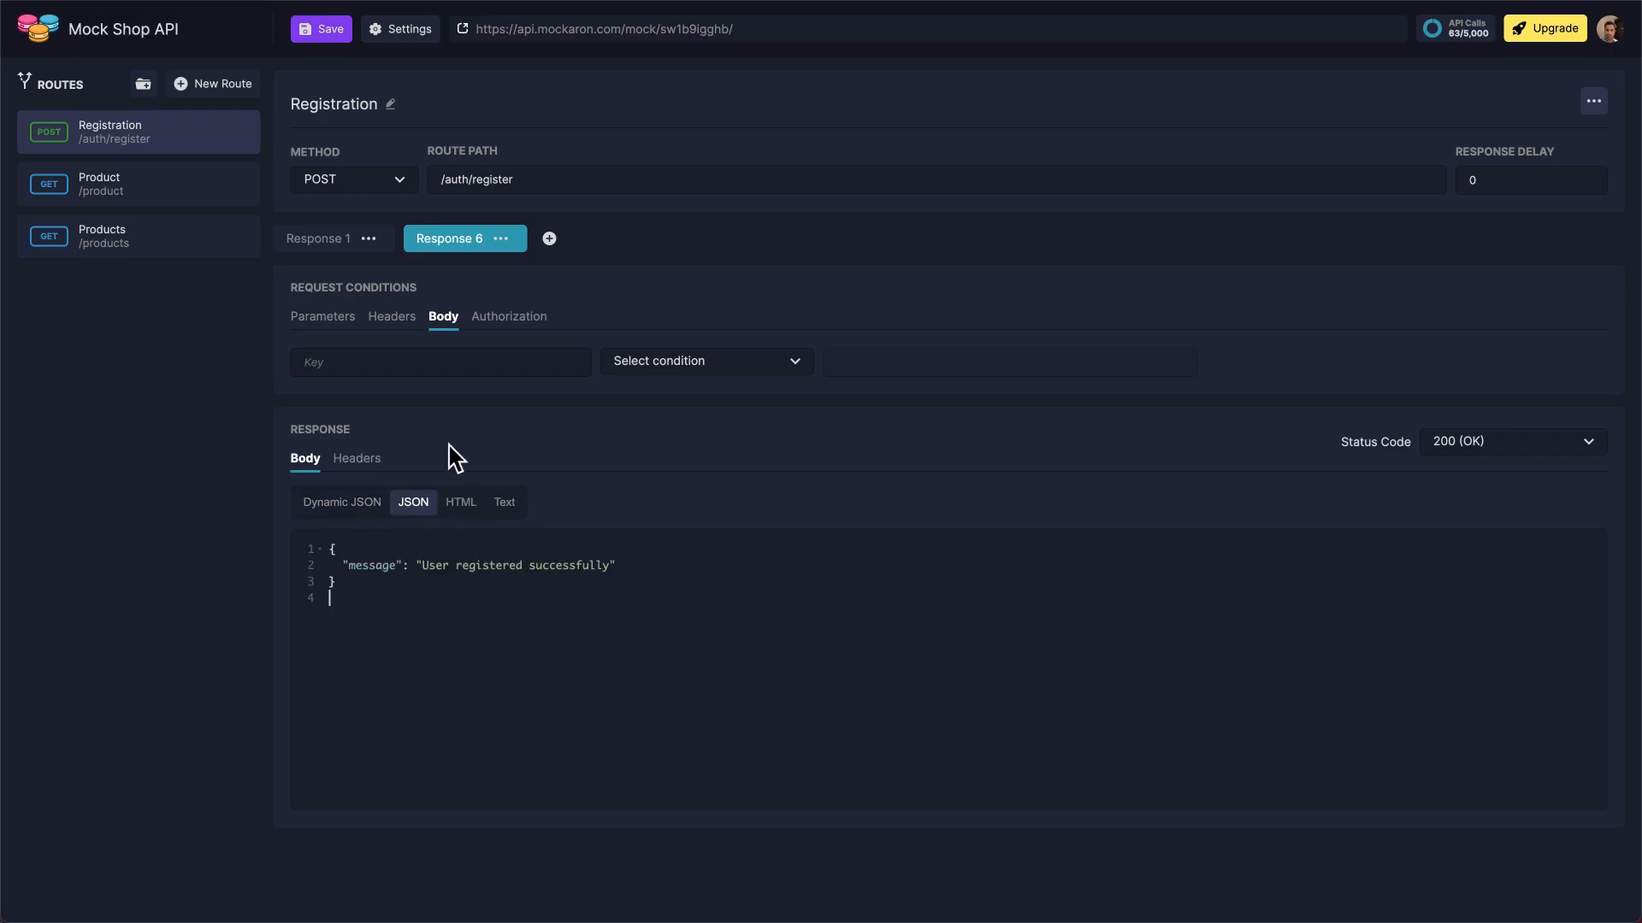
pyautogui.click(319, 38)
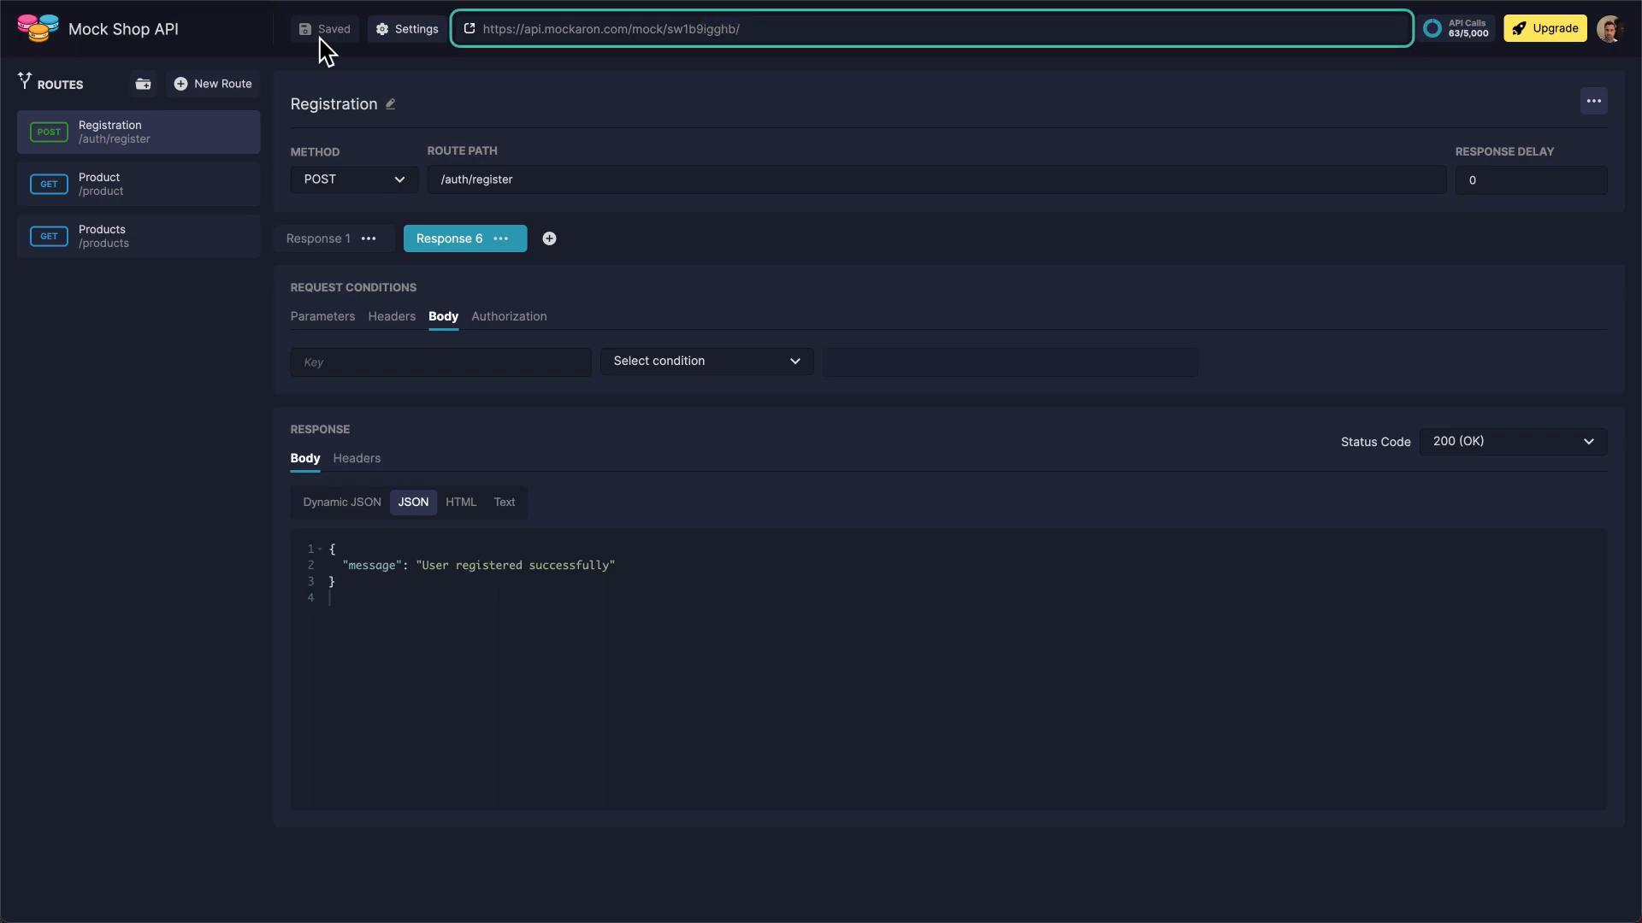
# Open the mock API's URL, view the /products endpoint, reload it twice to compare the generated data, and return to the route list
pyautogui.click(469, 29)
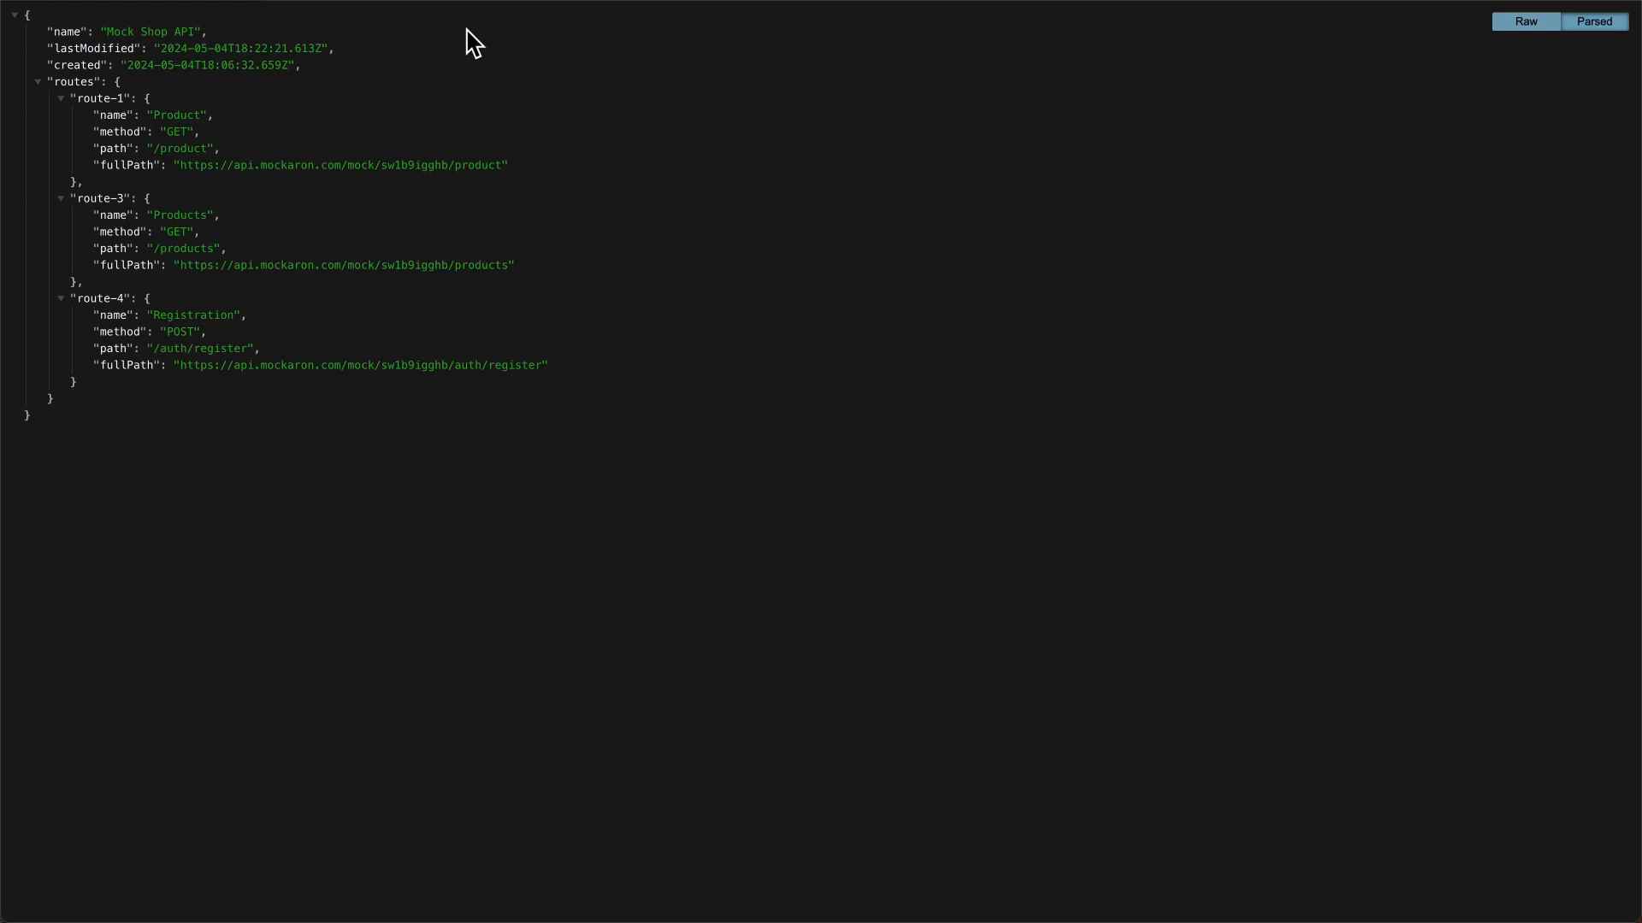
pyautogui.click(451, 267)
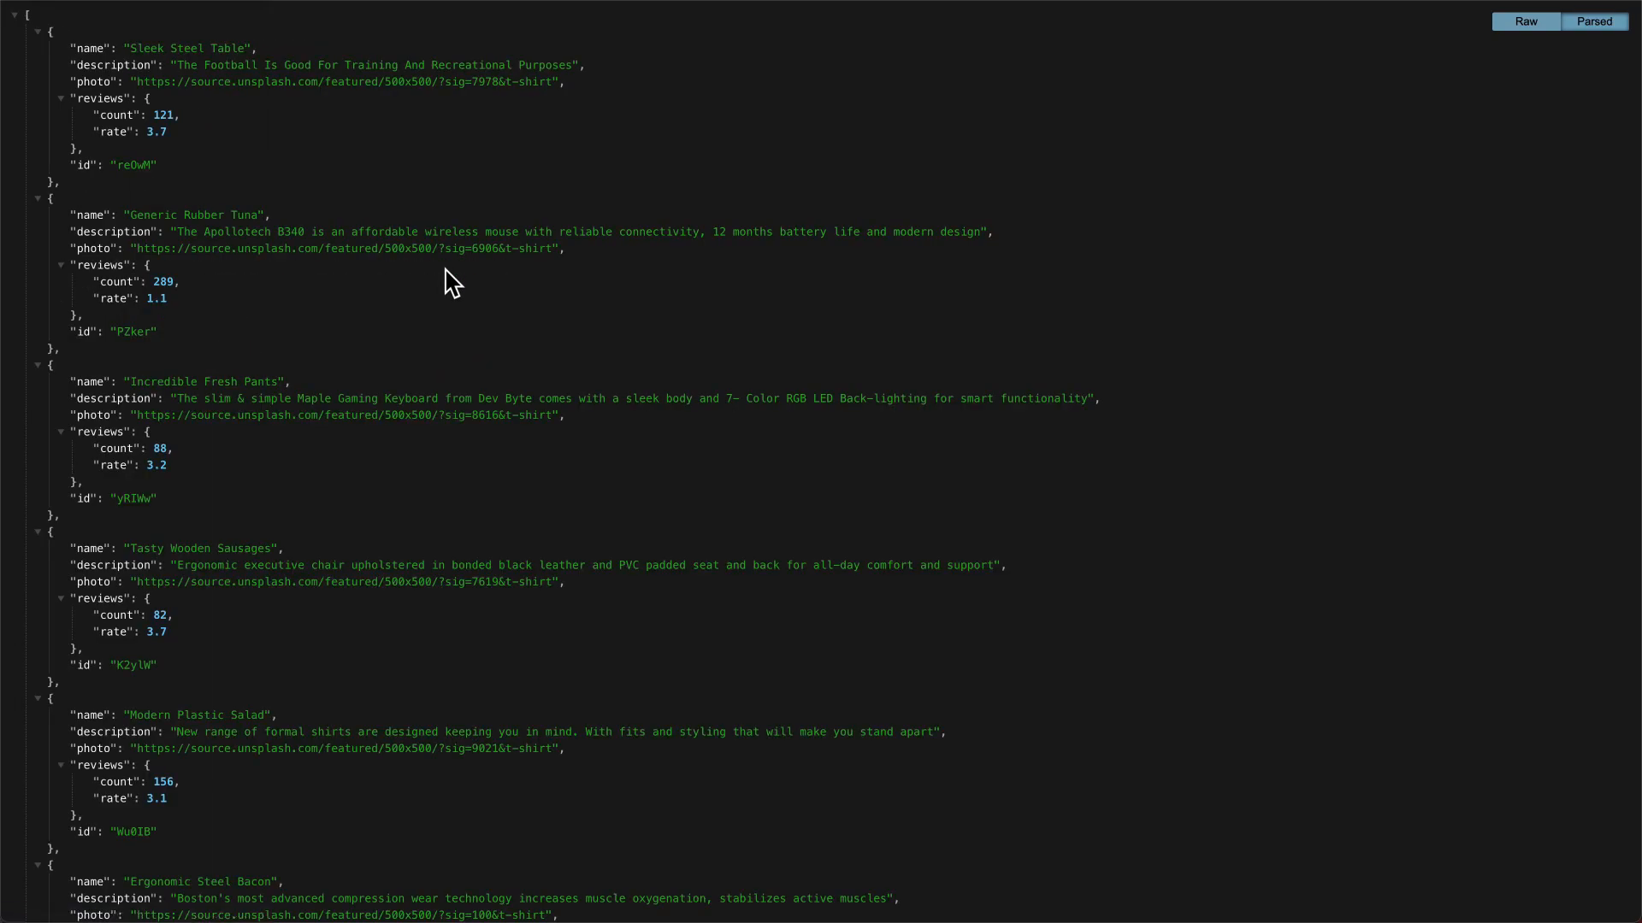
pyautogui.press('super+r')
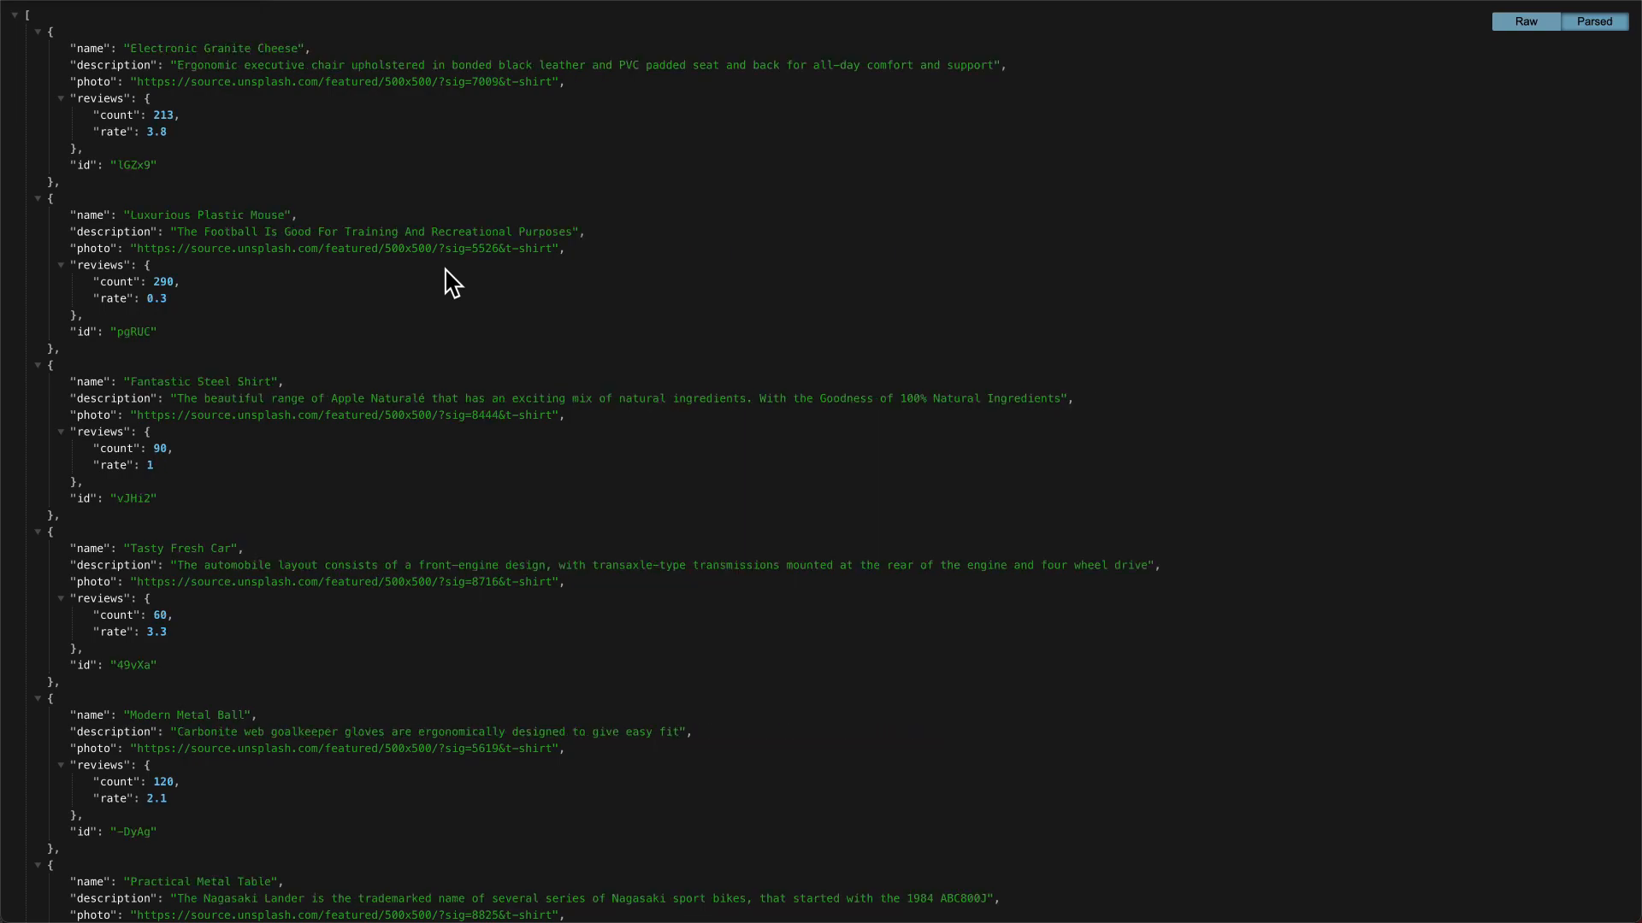
pyautogui.press('super+r')
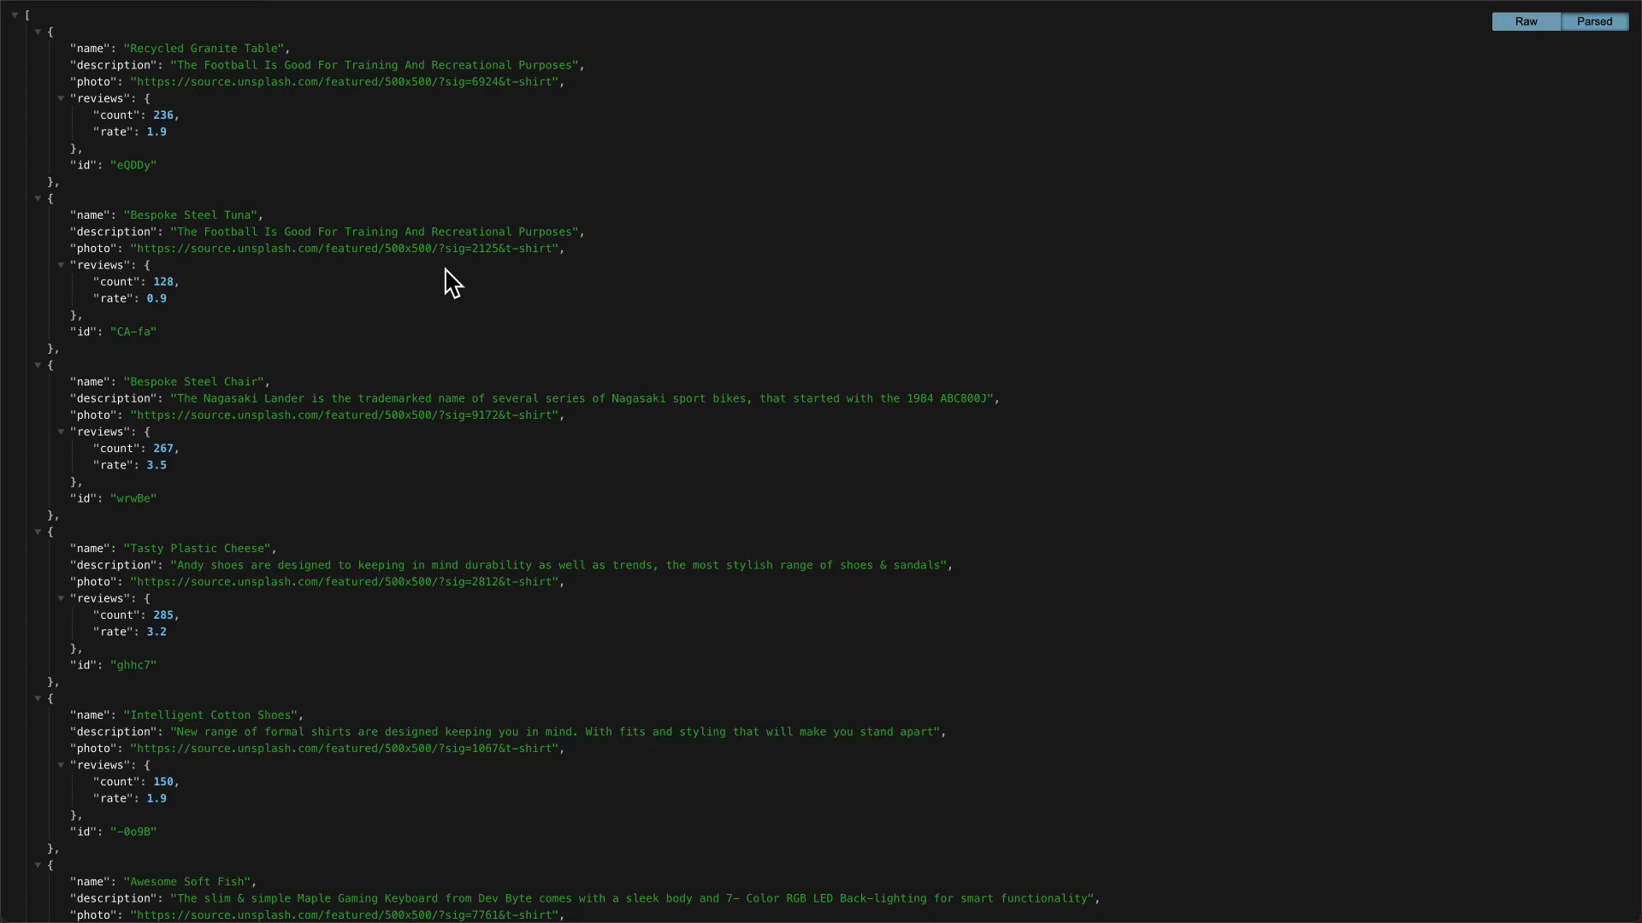
pyautogui.press('super+[')
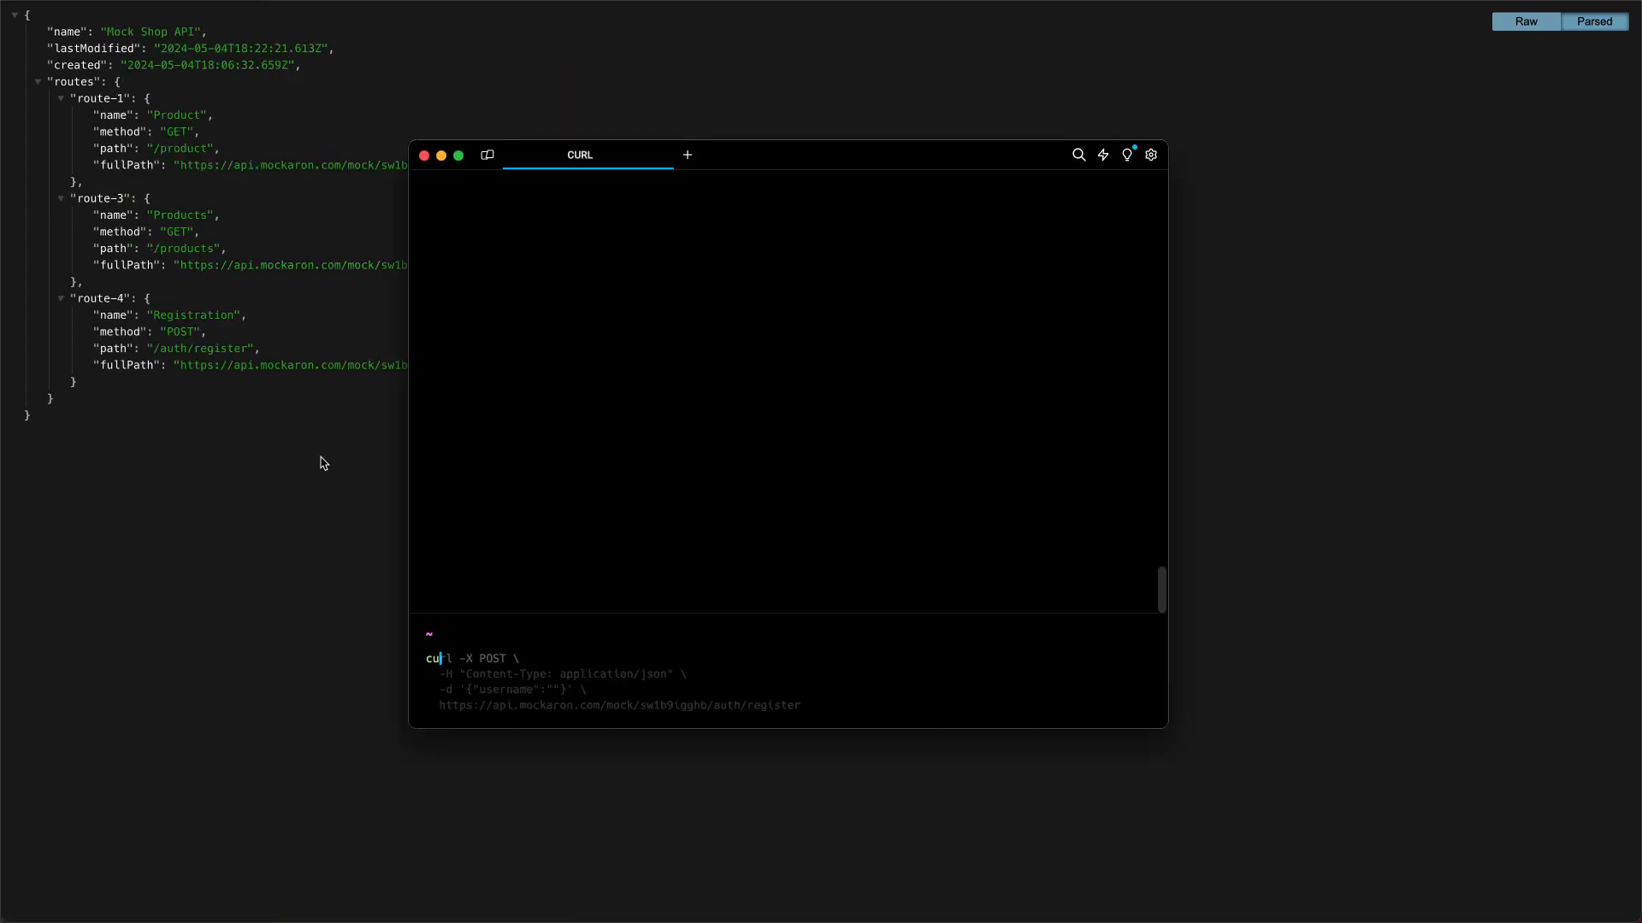
# In the terminal, send a JSON POST request with curl to the mock API's /auth/register endpoint with username "user-1"
pyautogui.press('Right')
pyautogui.write('user-1')
pyautogui.press('Return')
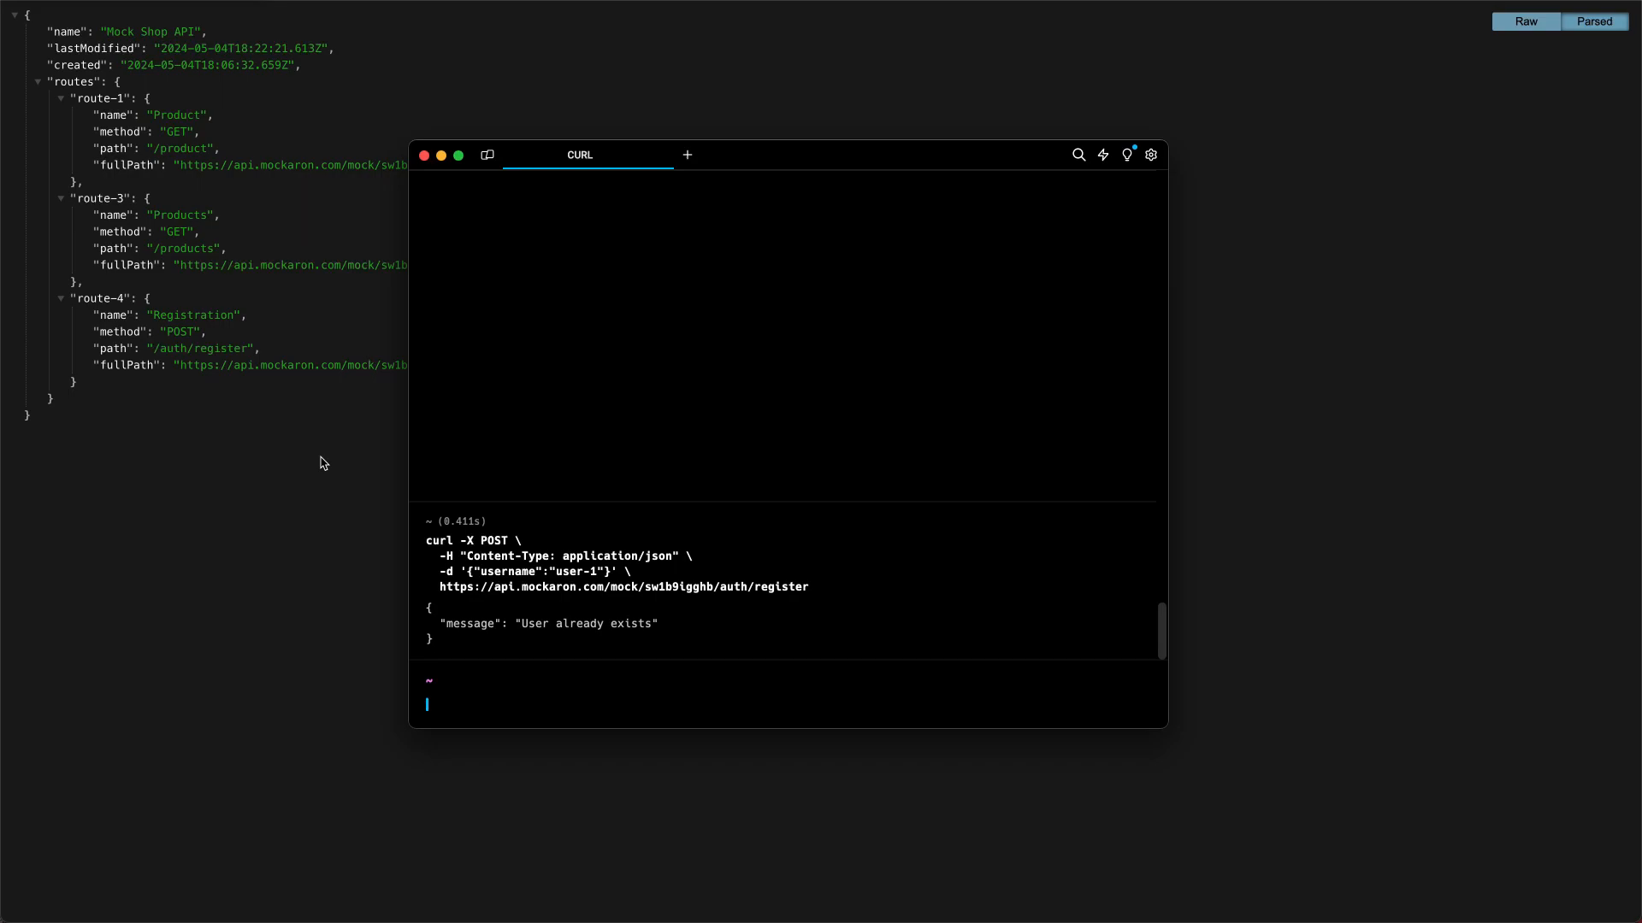
# Resend the curl POST request to /auth/register with the username changed to "user-2"
pyautogui.write('cu')
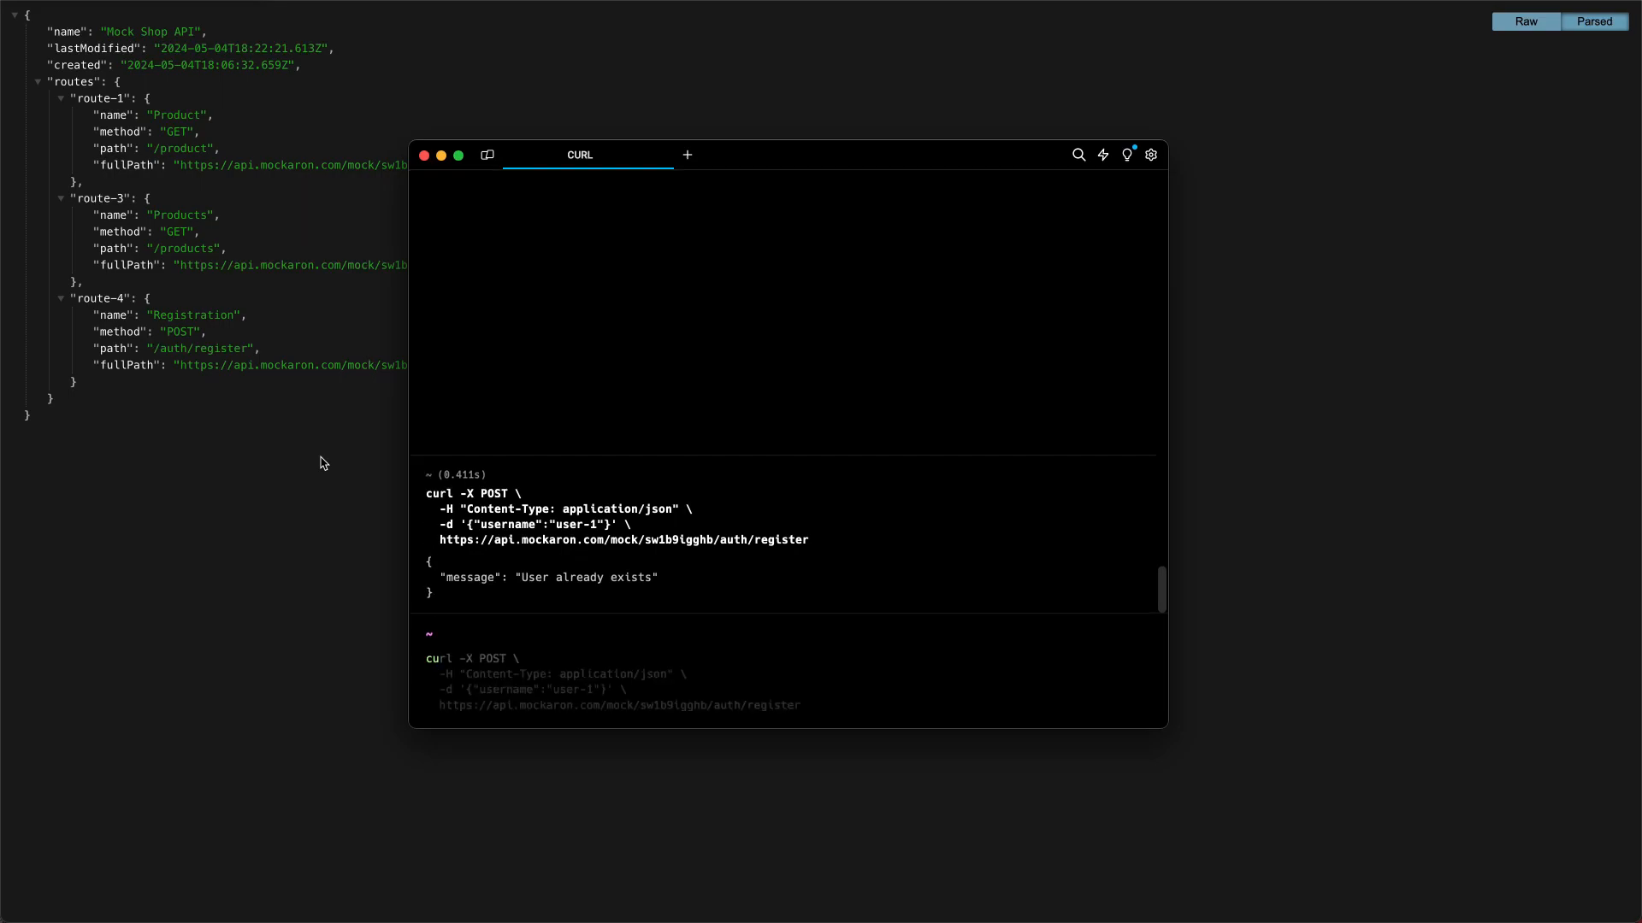
pyautogui.press('Right')
pyautogui.press('Left')
pyautogui.press('BackSpace')
pyautogui.write('2')
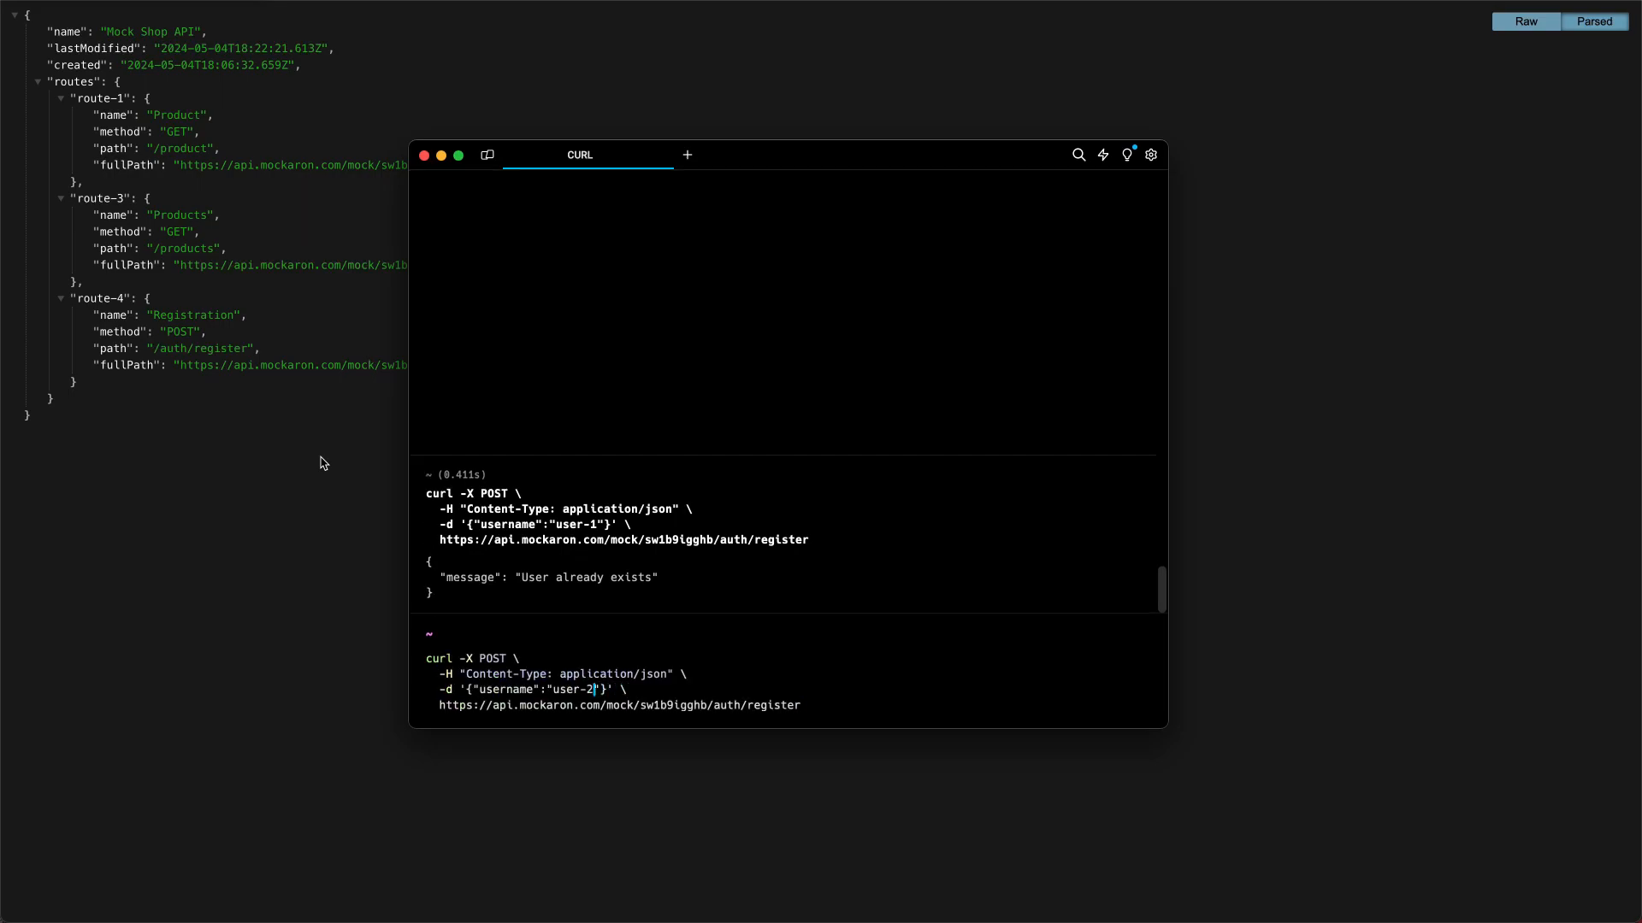
pyautogui.press('Return')
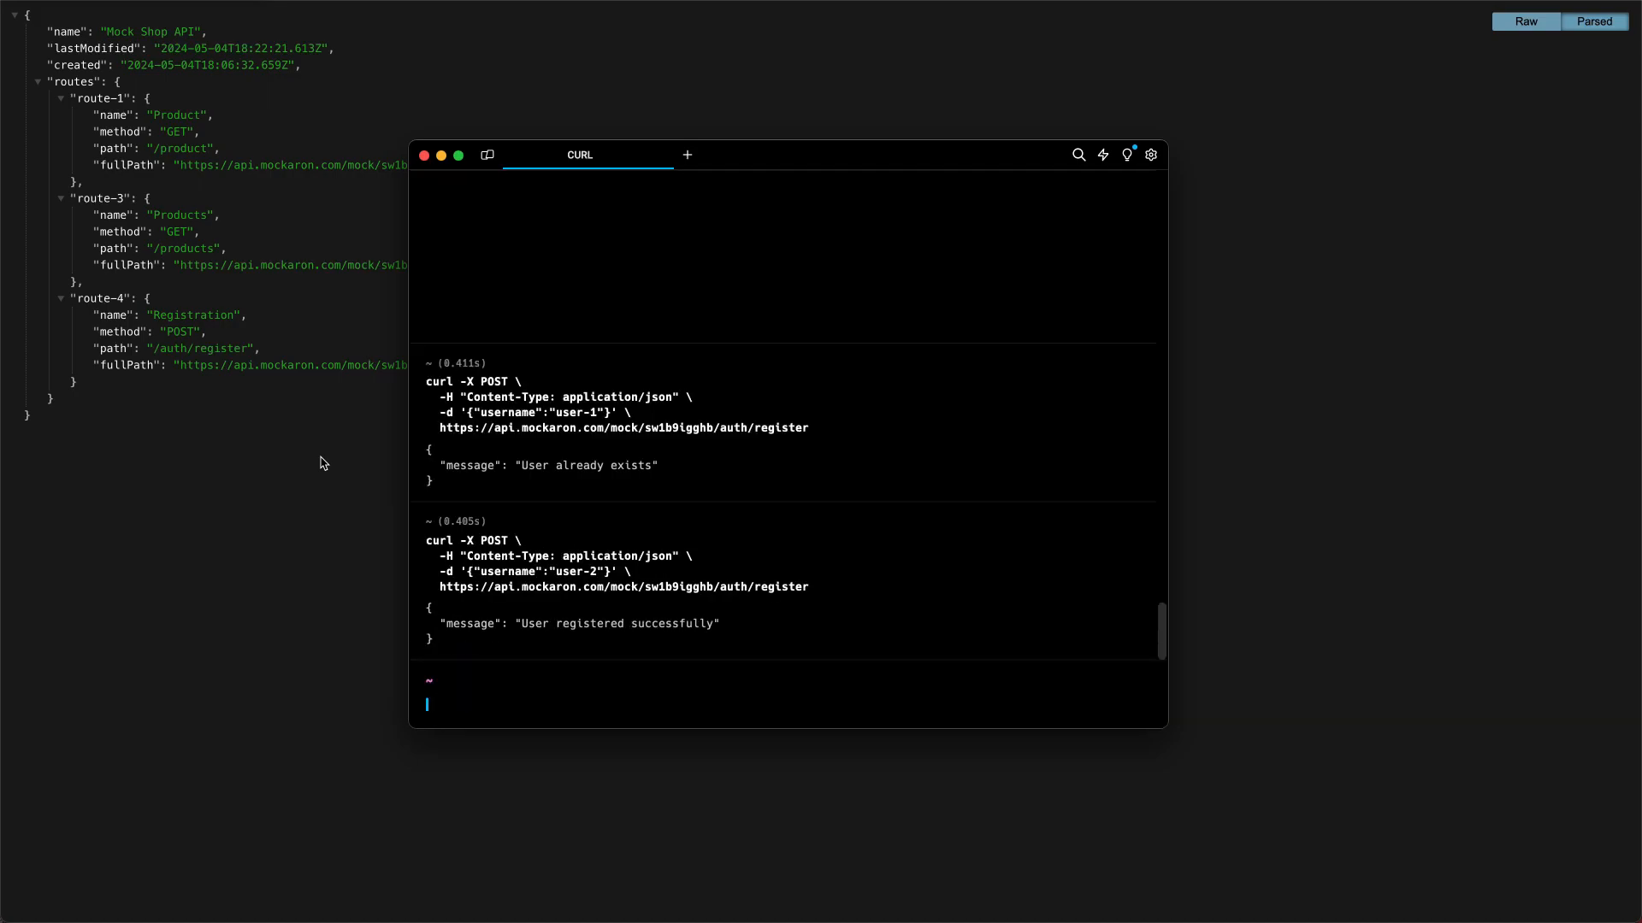